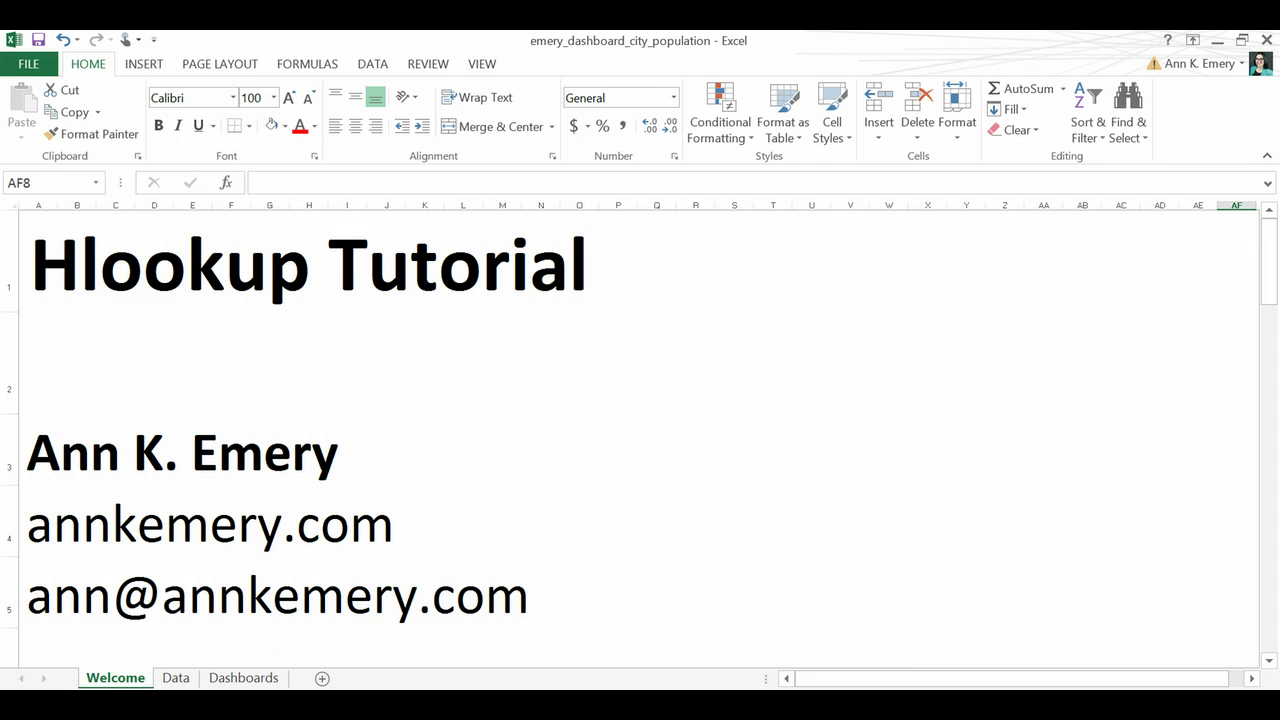
Step: Switch from the Welcome sheet to the Data sheet to see population by age group for the five cities
left_click(186, 680)
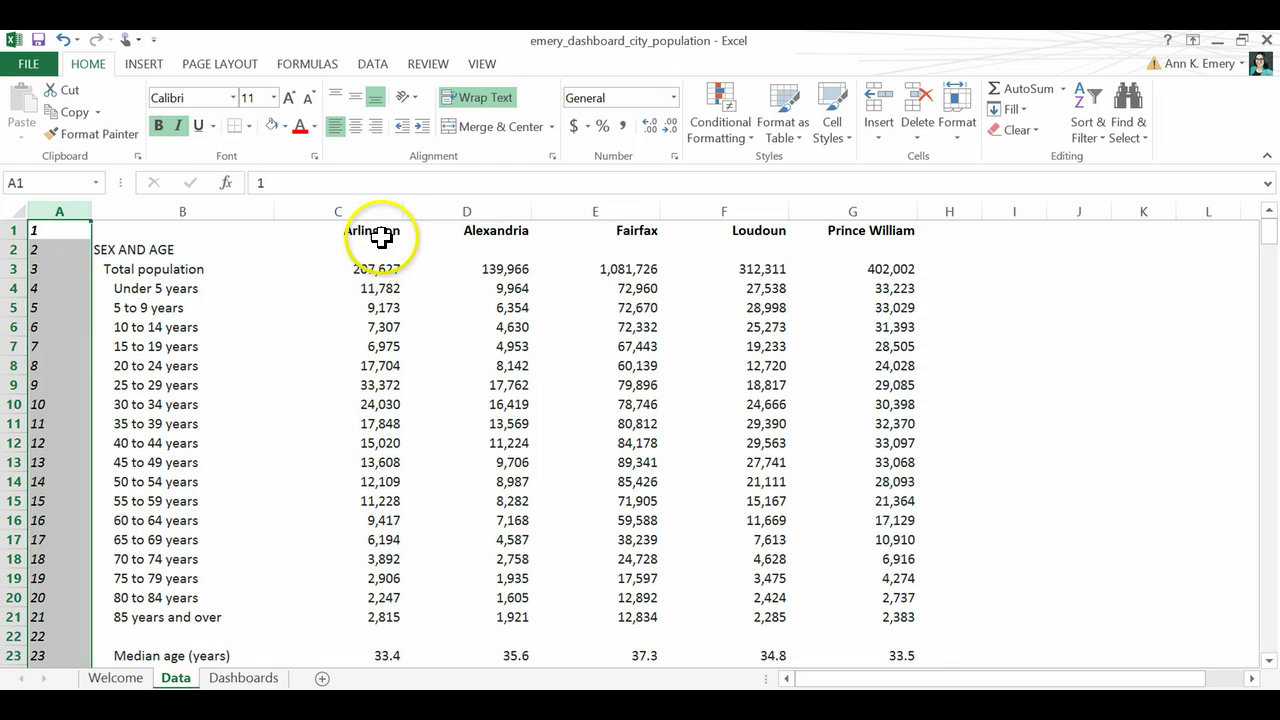
left_click_drag(381, 236, 858, 230)
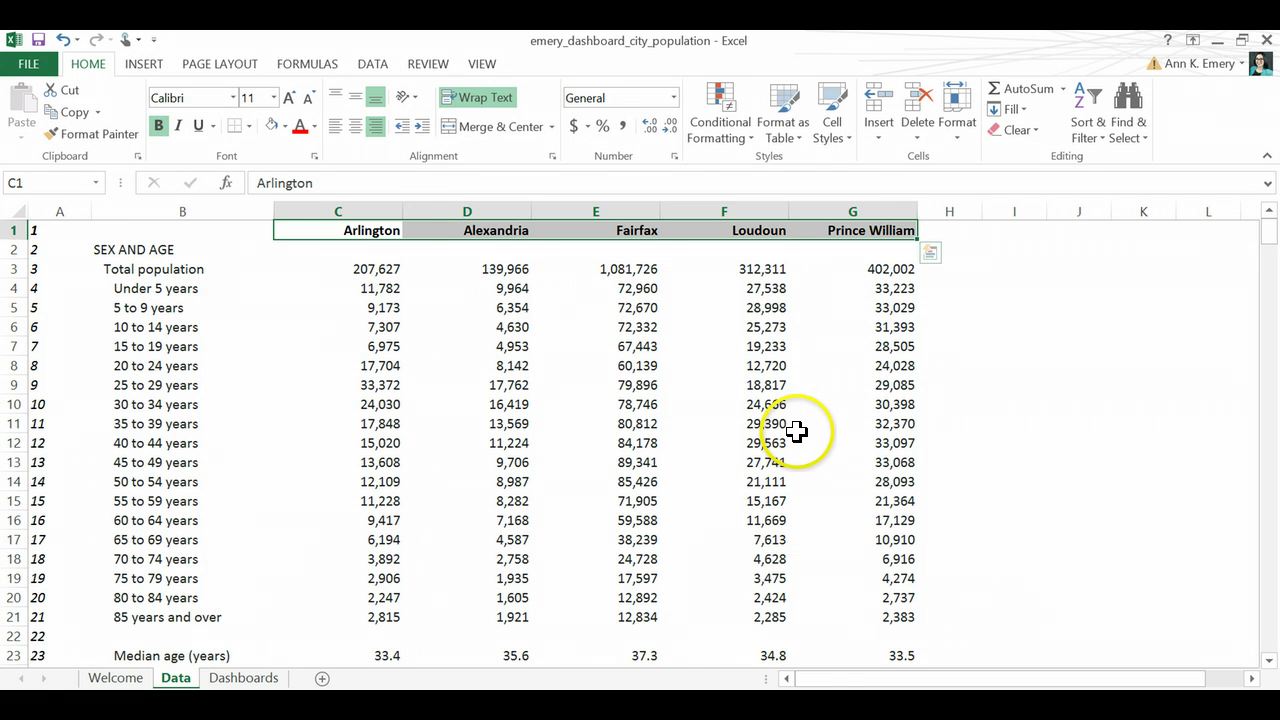
left_click(379, 273)
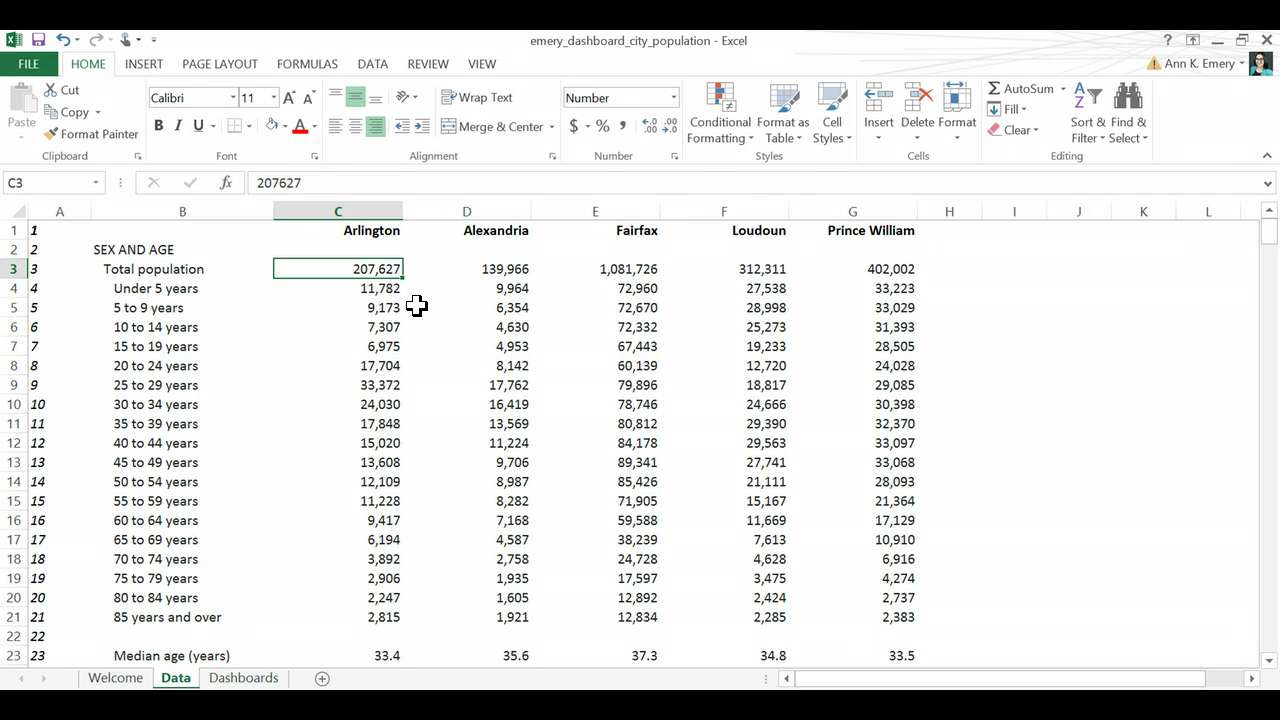
key("Down")
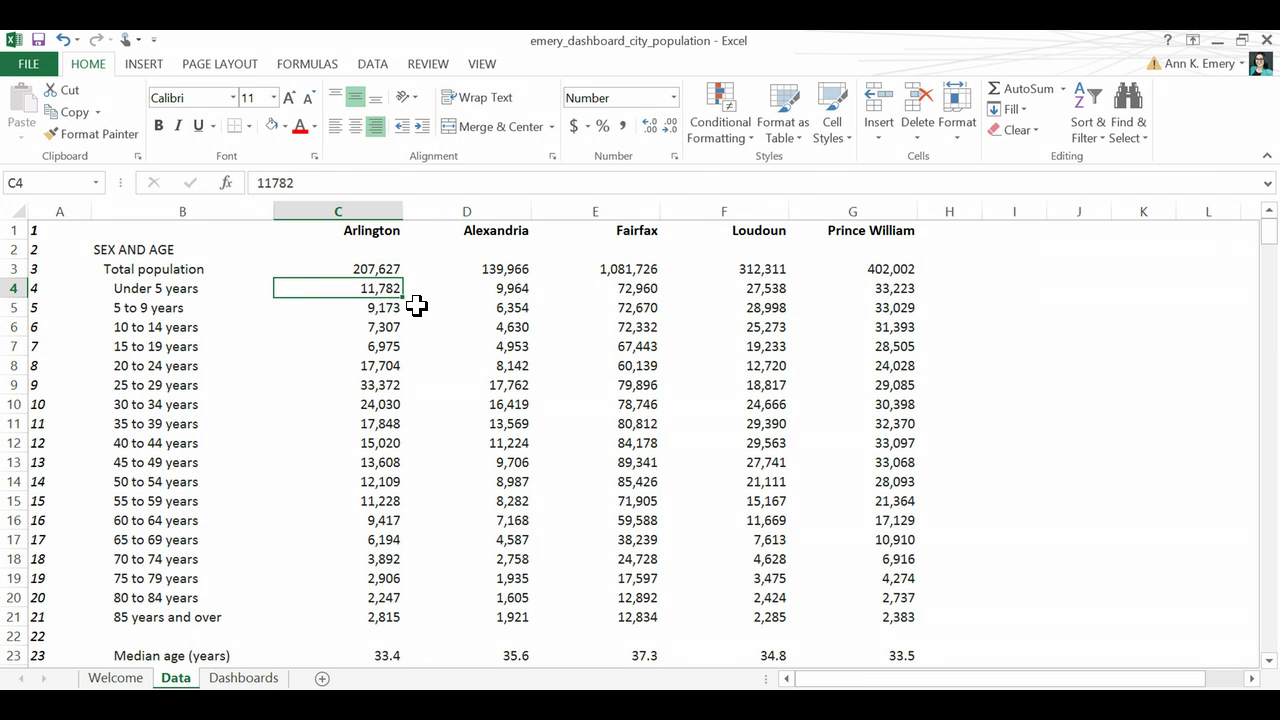
key("Down")
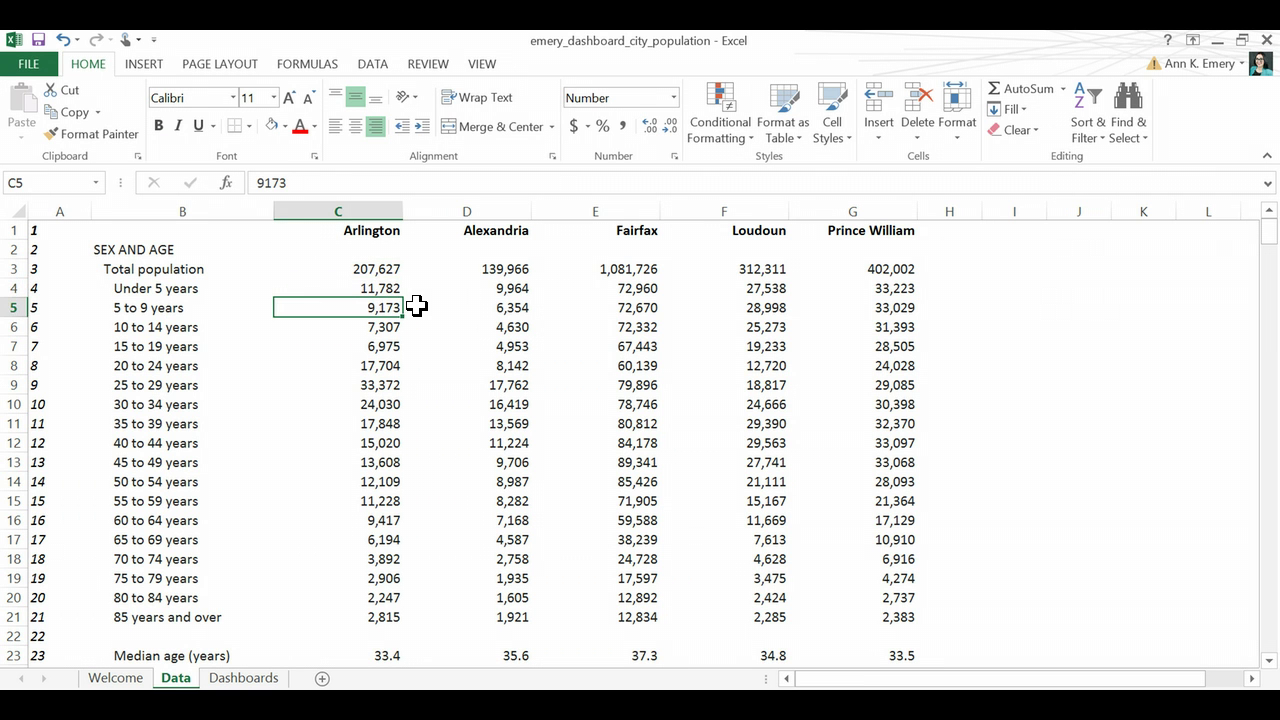
scroll(435, 314, "down", 6)
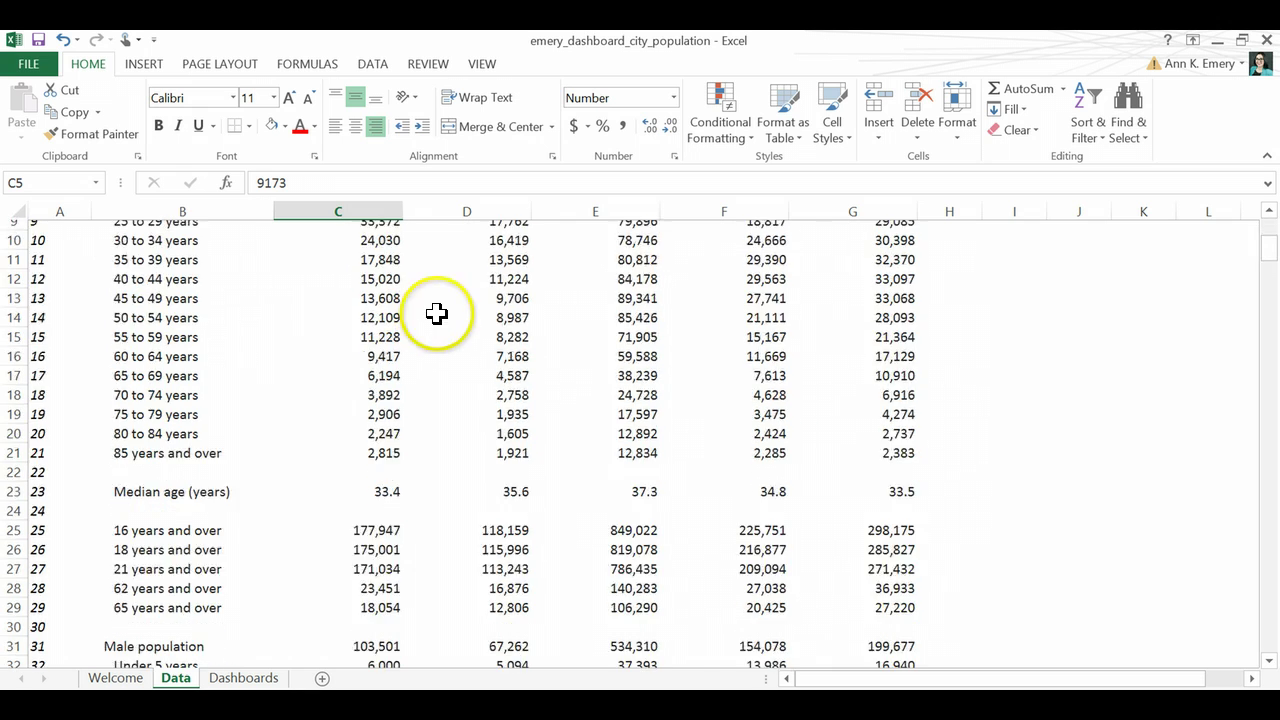
scroll(450, 360, "down", 1)
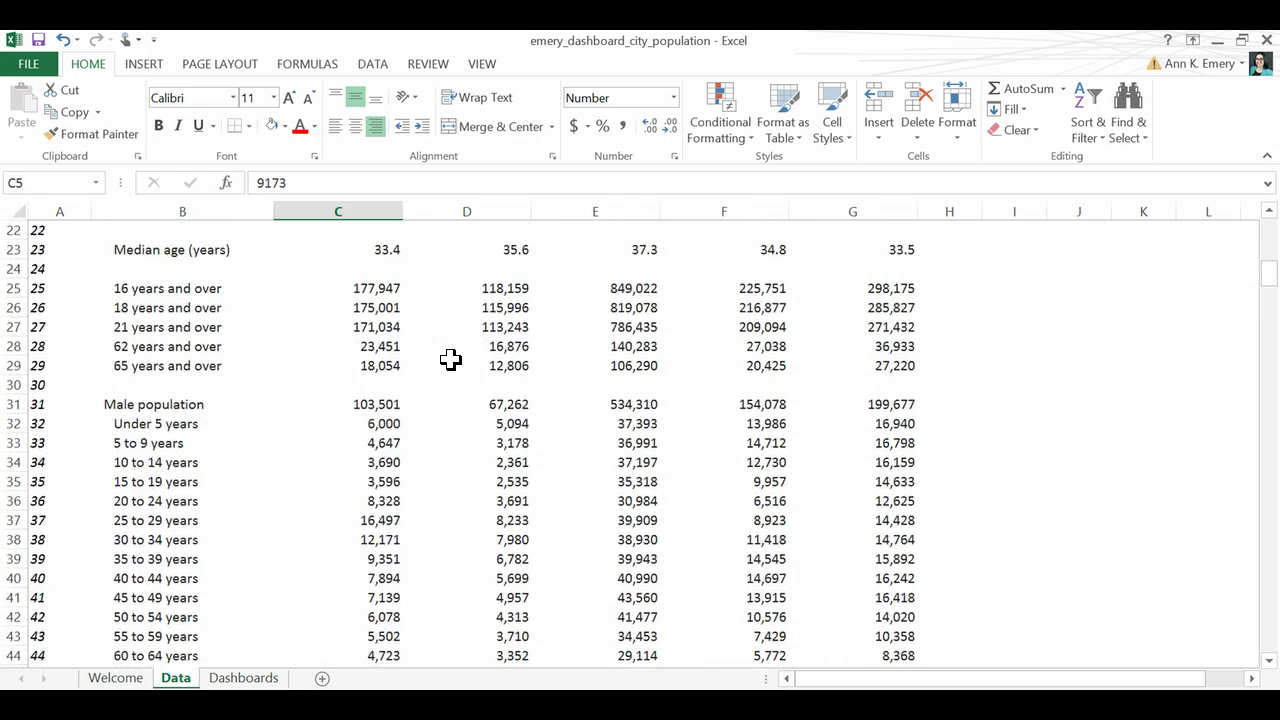
scroll(450, 360, "down", 5)
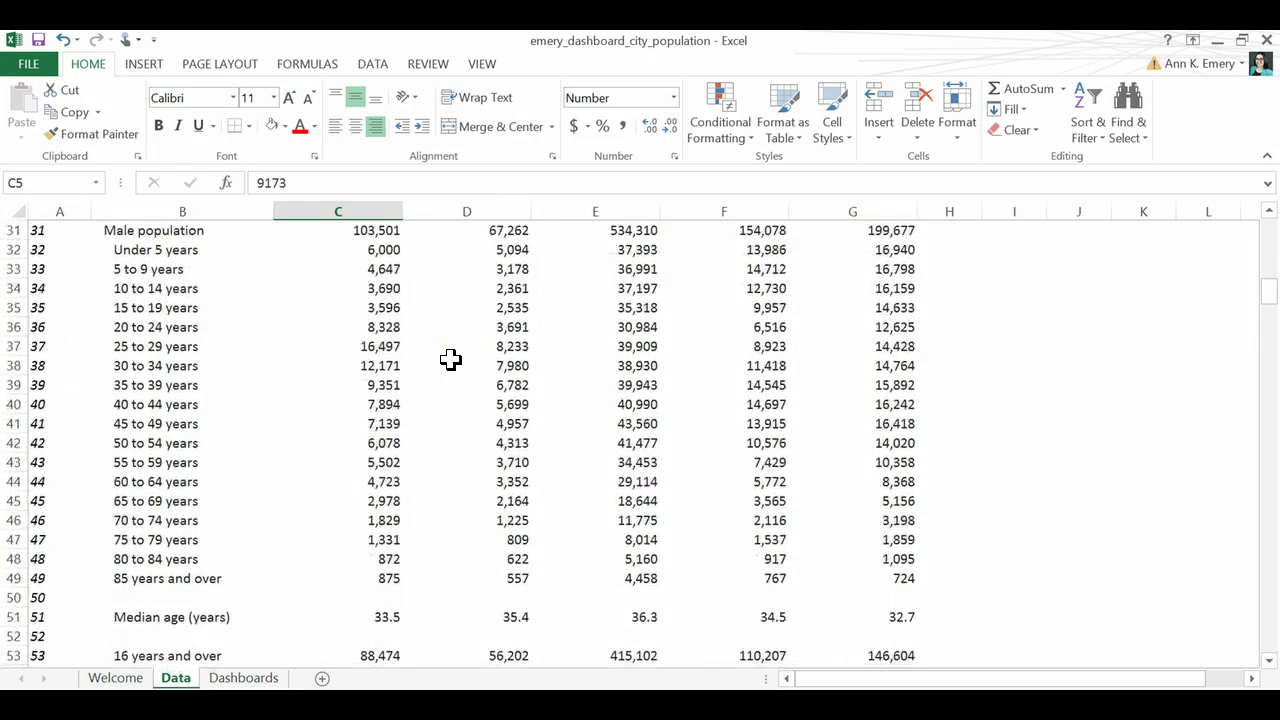
scroll(450, 360, "down", 6)
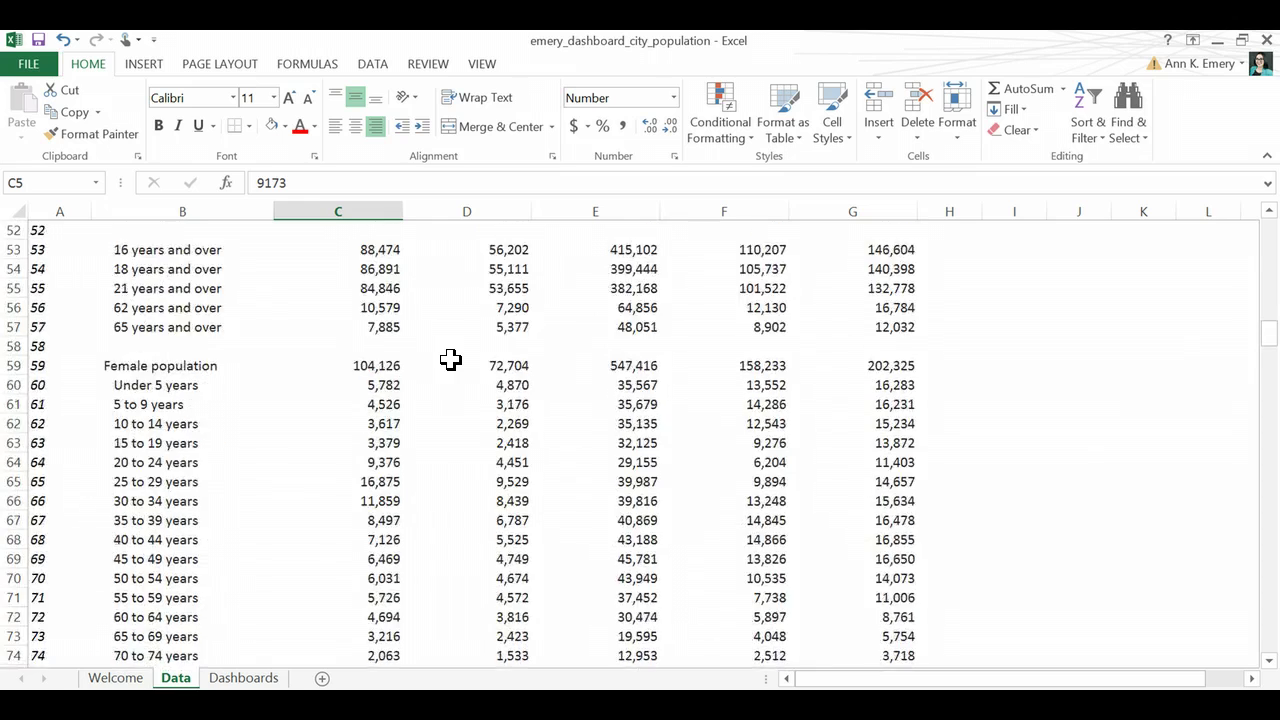
scroll(450, 360, "down", 10)
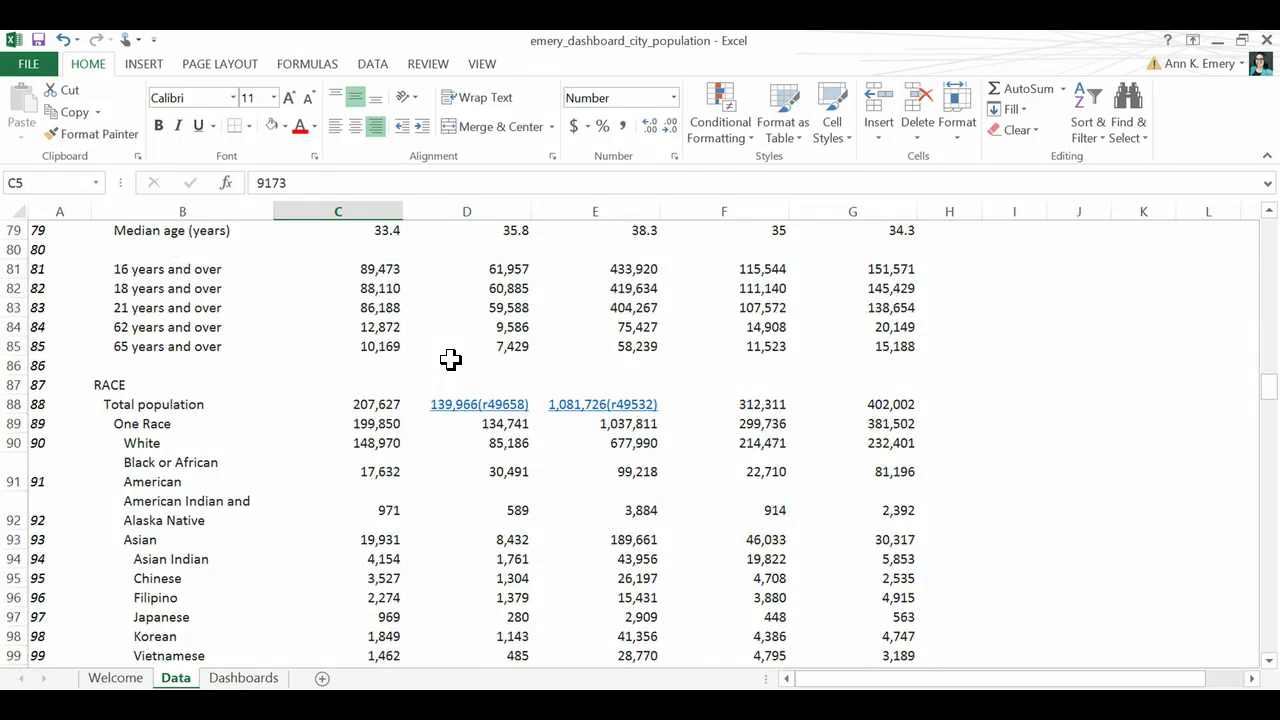
scroll(450, 360, "down", 5)
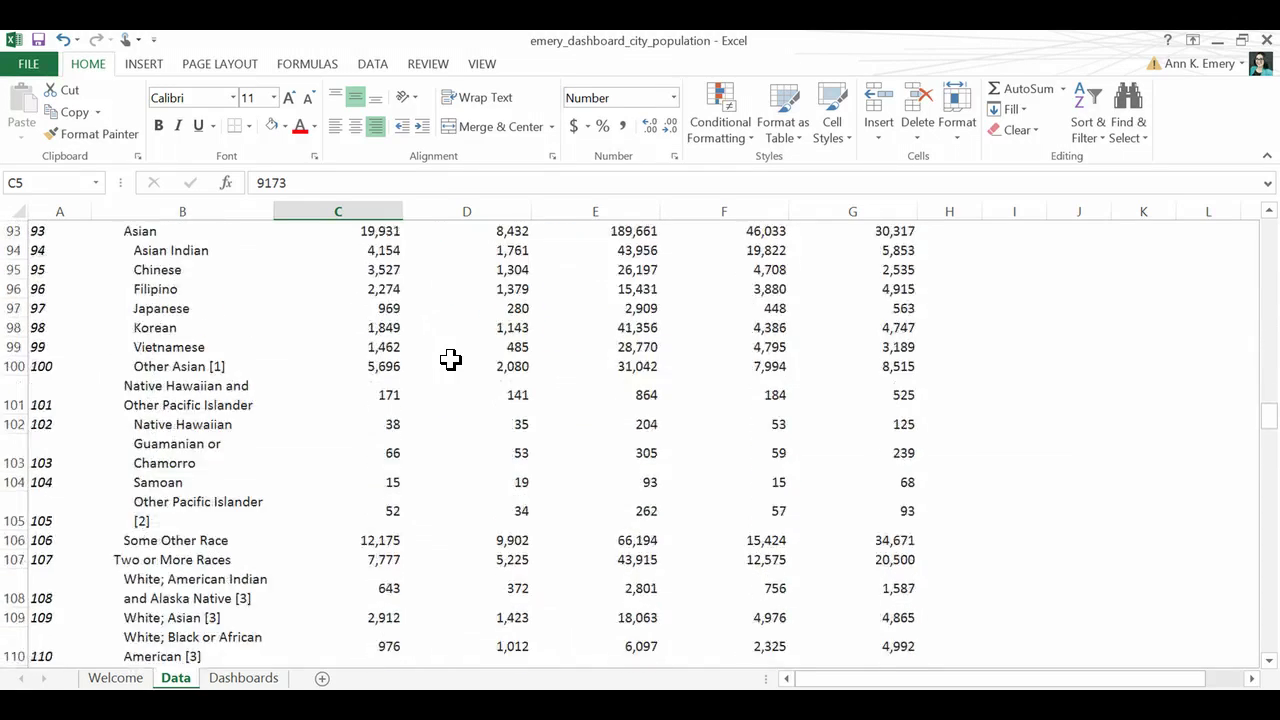
scroll(450, 360, "down", 6)
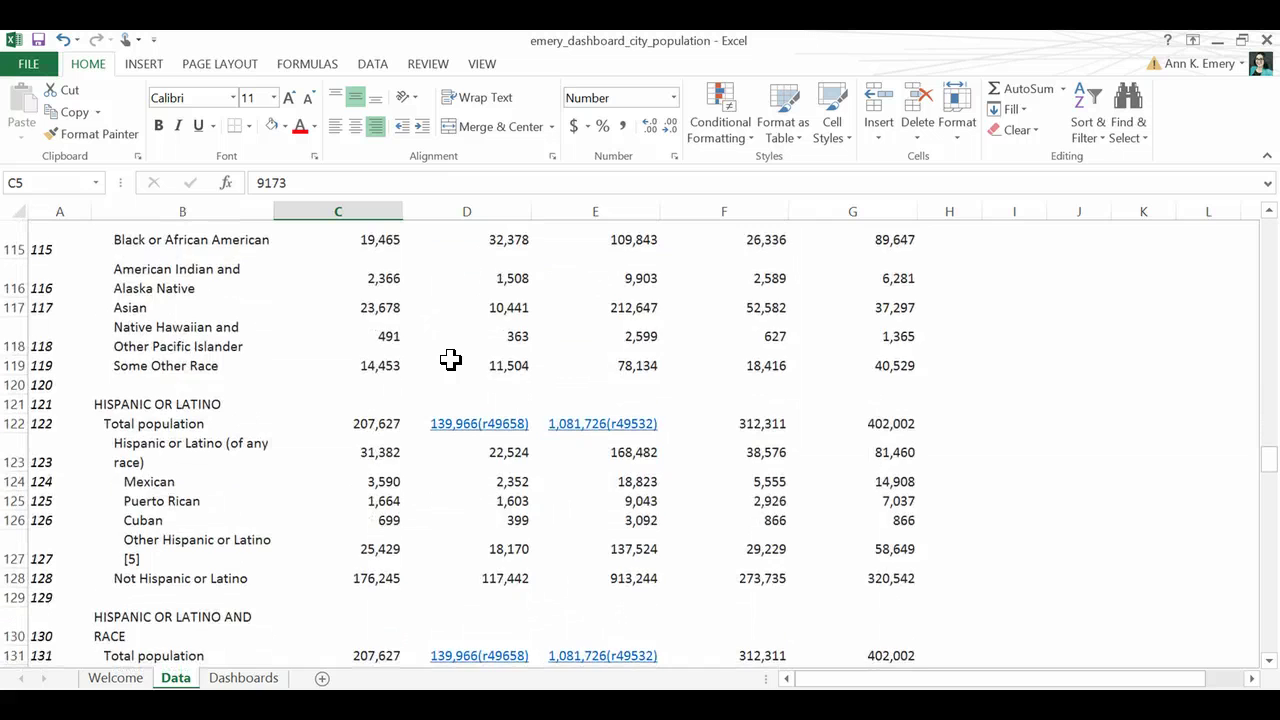
scroll(450, 360, "down", 2)
scroll(450, 360, "down", 7)
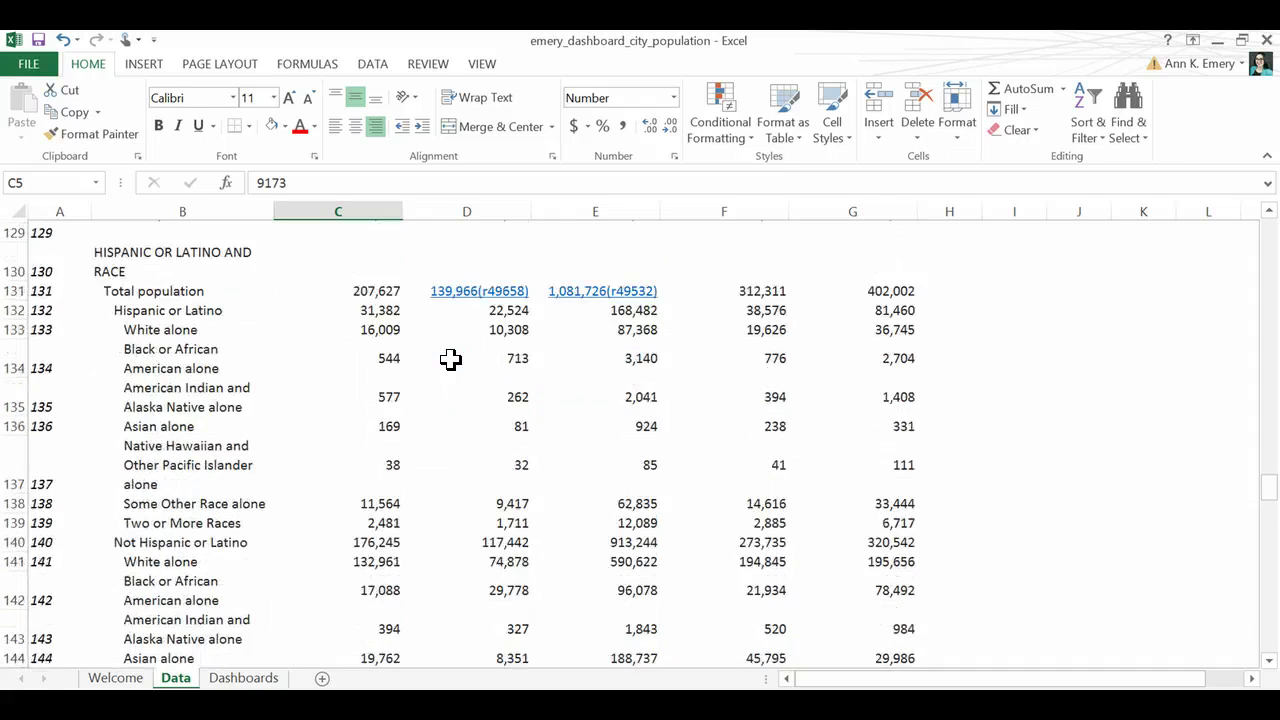
scroll(450, 360, "down", 1)
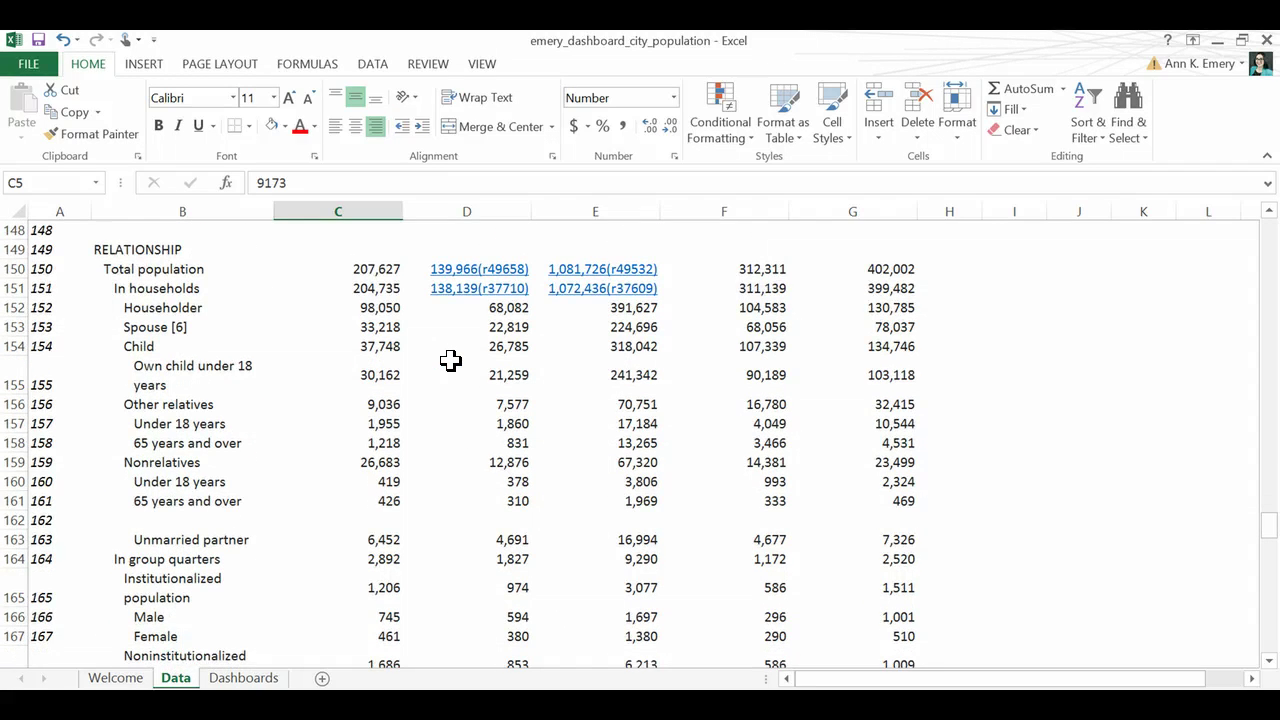
scroll(450, 366, "down", 6)
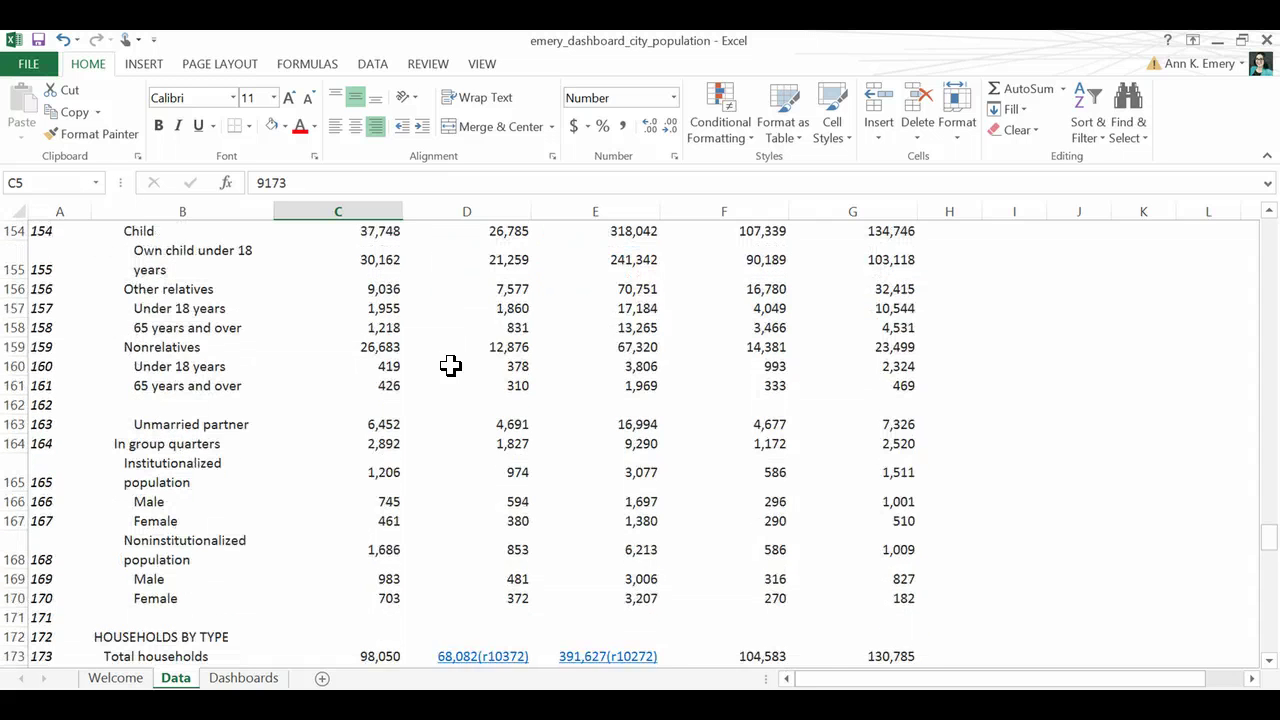
scroll(450, 366, "down", 2)
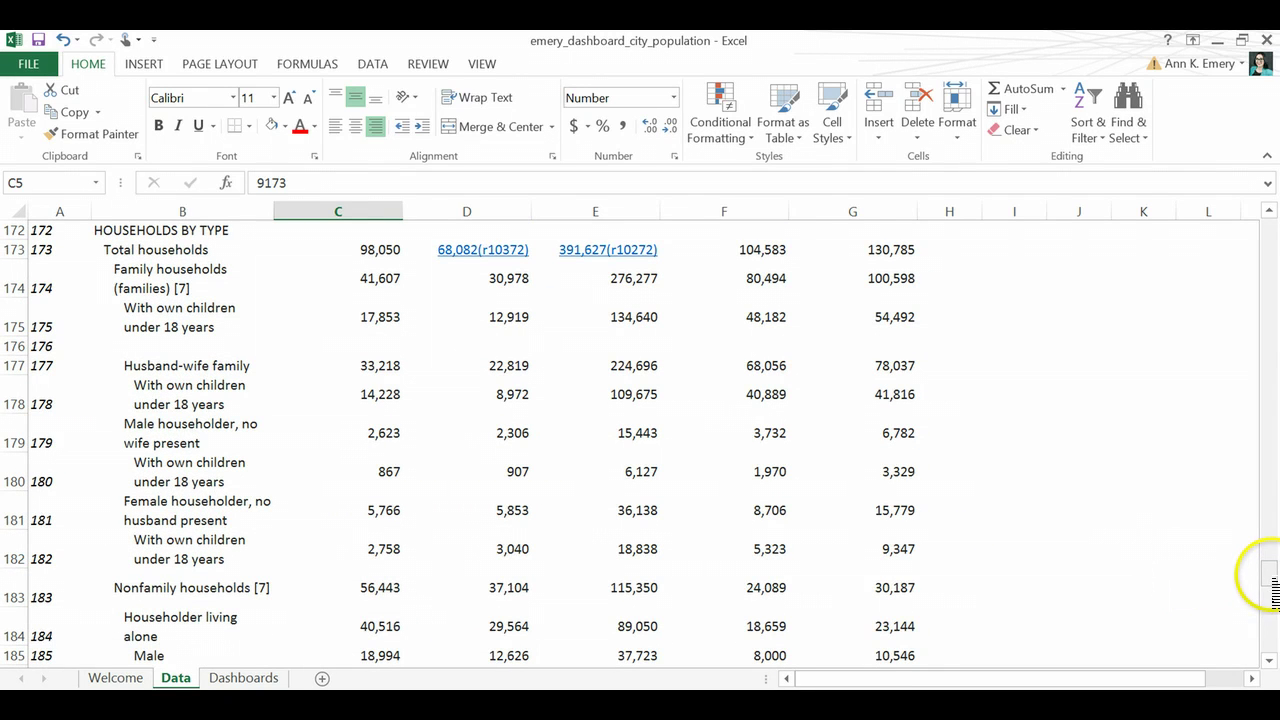
left_click_drag(1272, 590, 1271, 222)
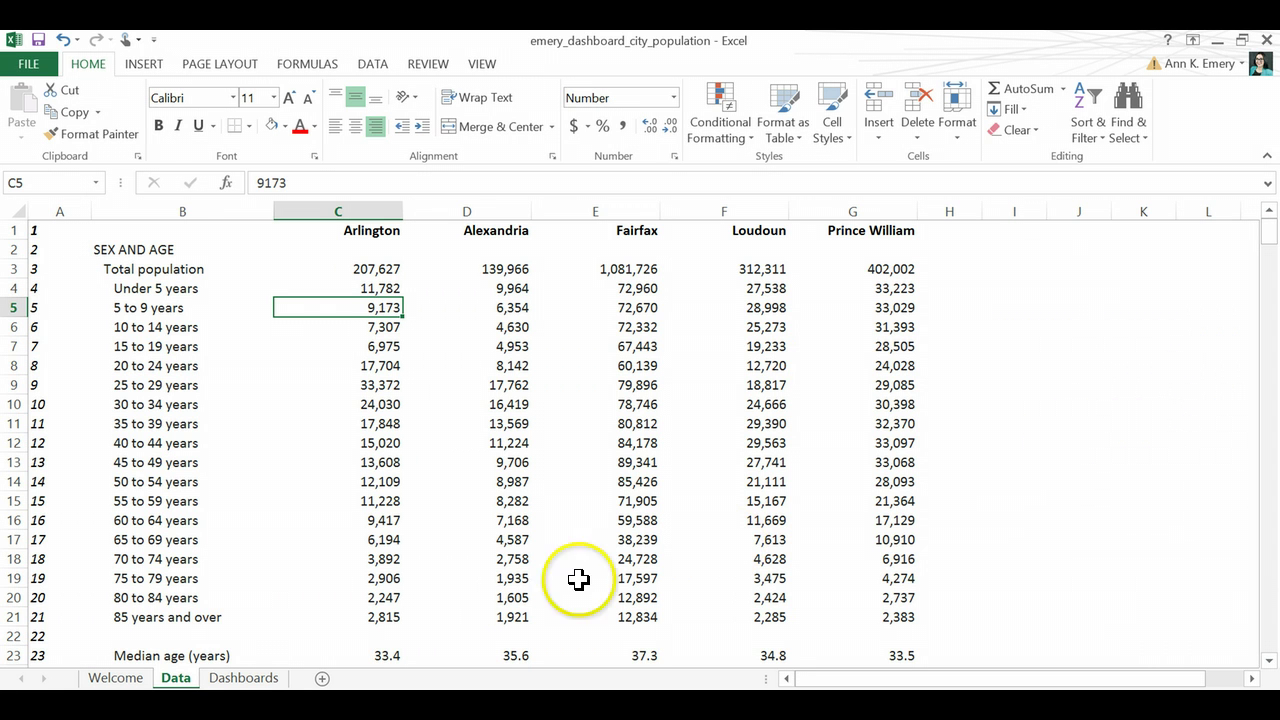
Step: Go to the Dashboards sheet and bring Alexandria's HLOOKUP data table and population charts into view
left_click(270, 682)
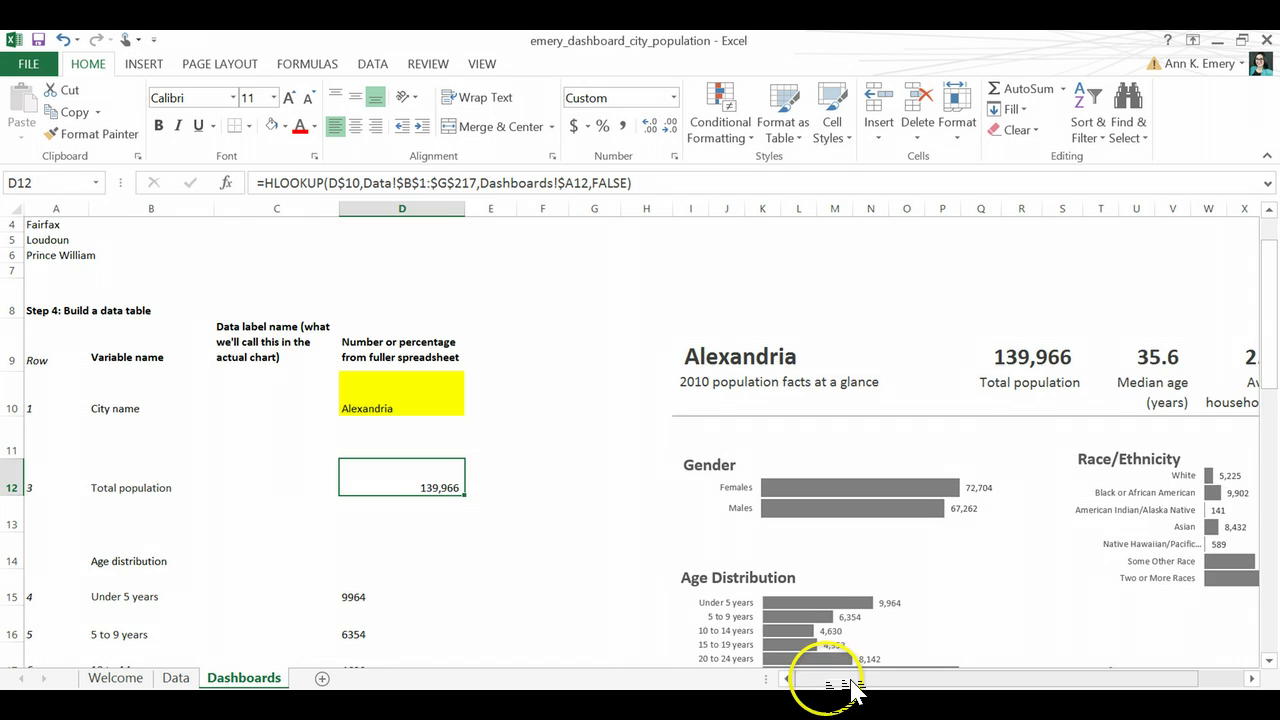
left_click_drag(850, 688, 943, 697)
scroll(1234, 457, "down", 2)
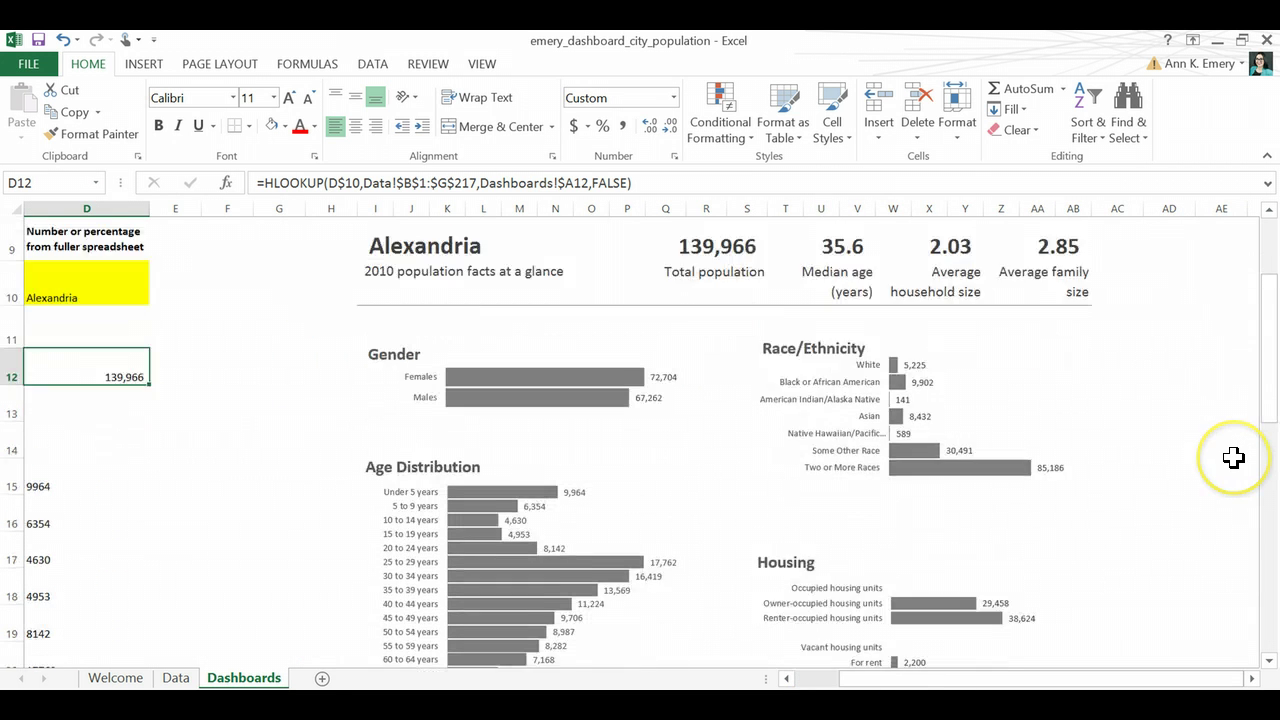
scroll(1234, 457, "down", 1)
scroll(1234, 457, "down", 3)
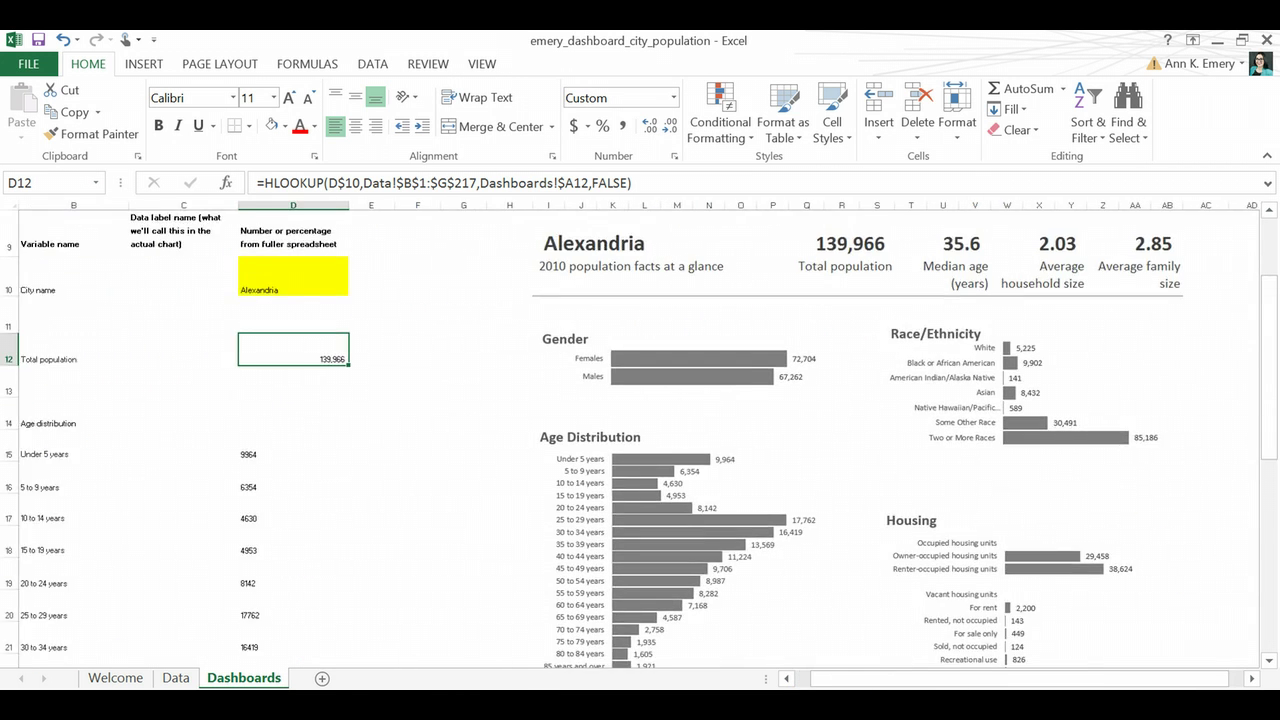
left_click_drag(1137, 679, 1127, 679)
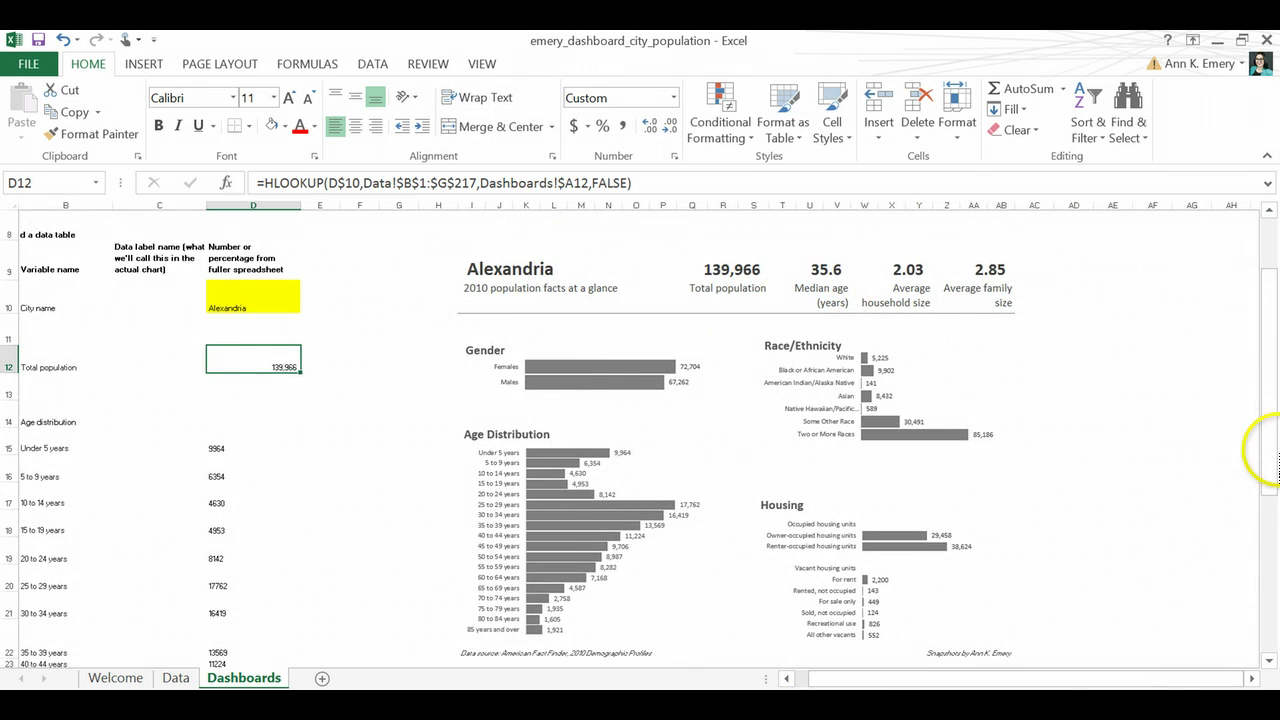
left_click_drag(1266, 400, 1271, 406)
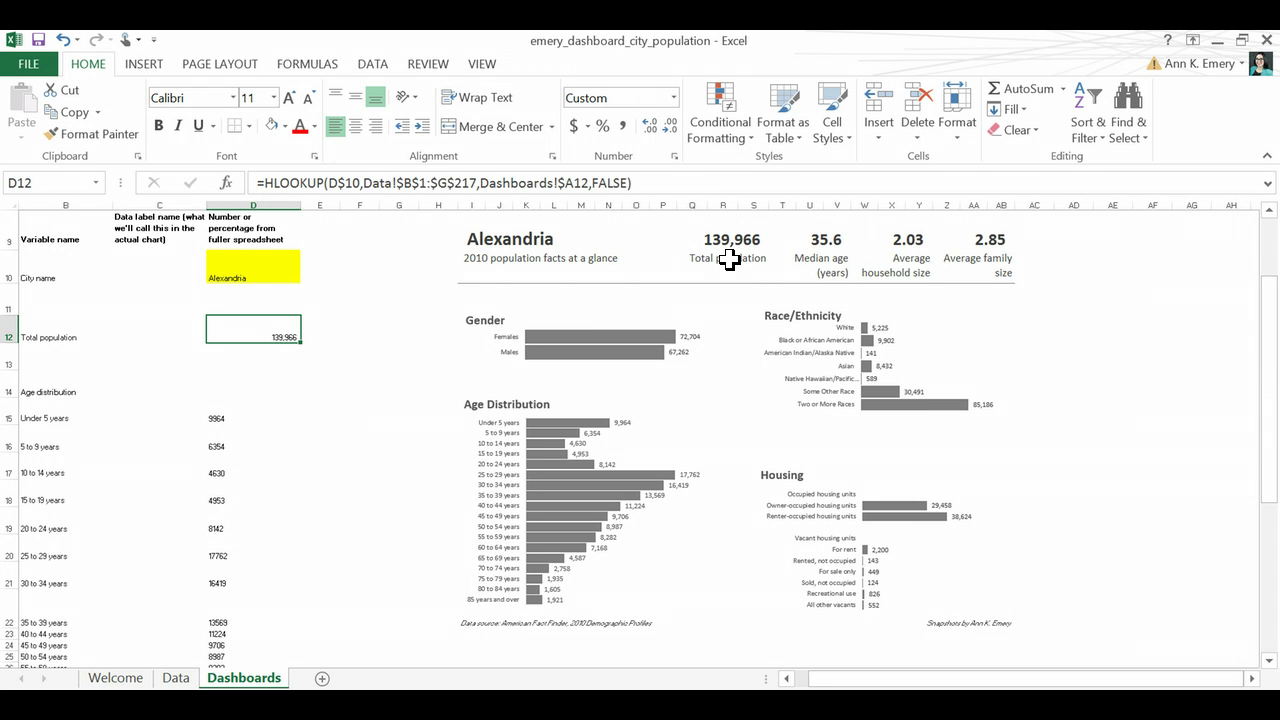
Step: Test the D10 city drop-down by picking Arlington, then switch back to Alexandria
left_click(267, 270)
left_click(309, 273)
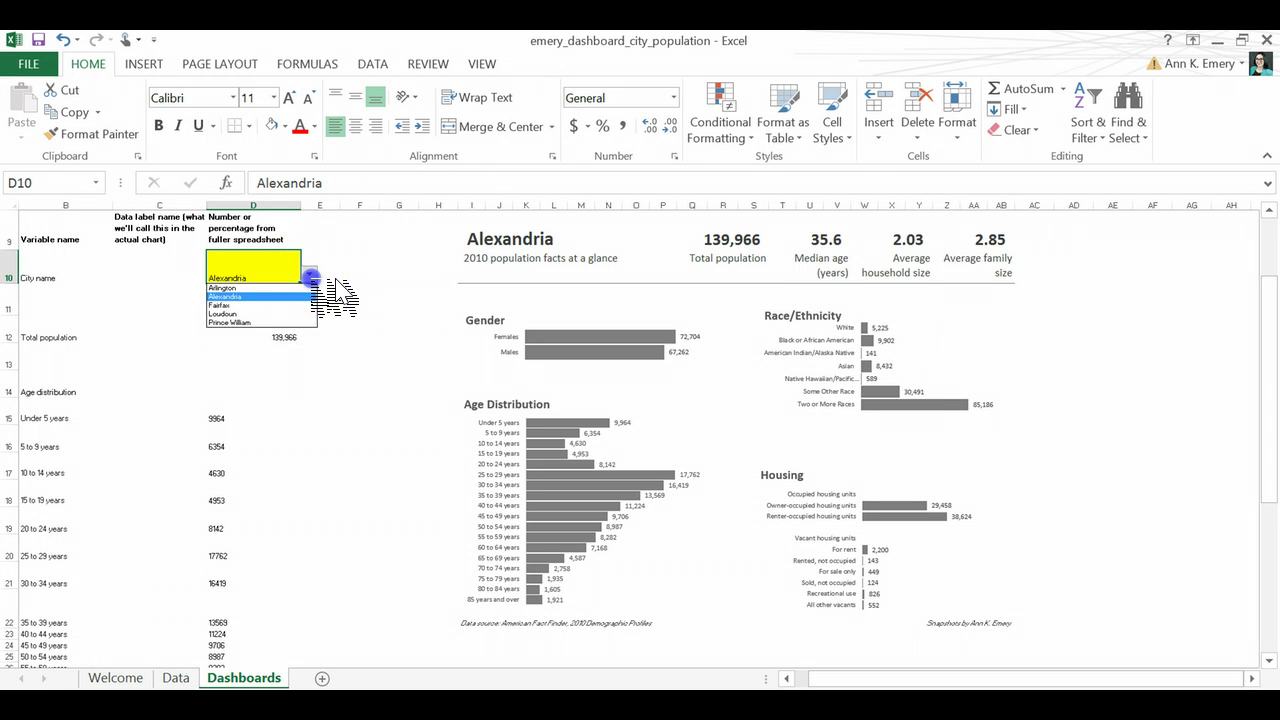
key("Up")
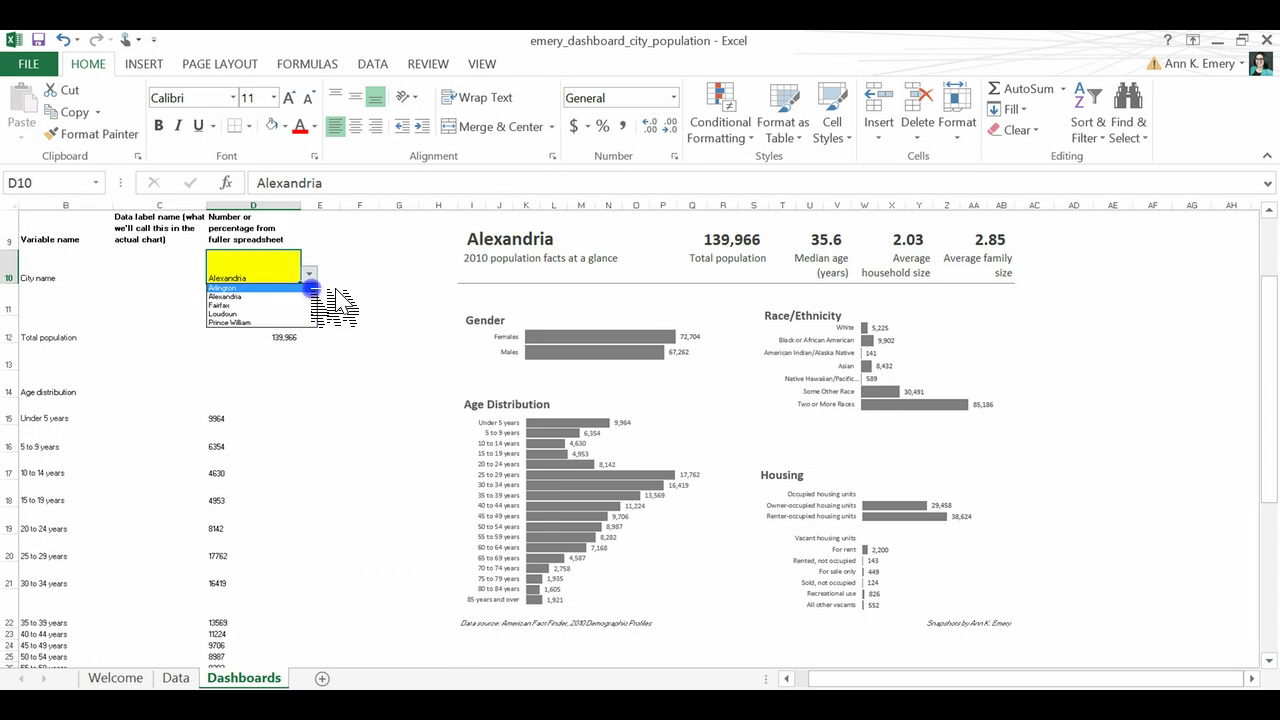
key("Return")
left_click(309, 273)
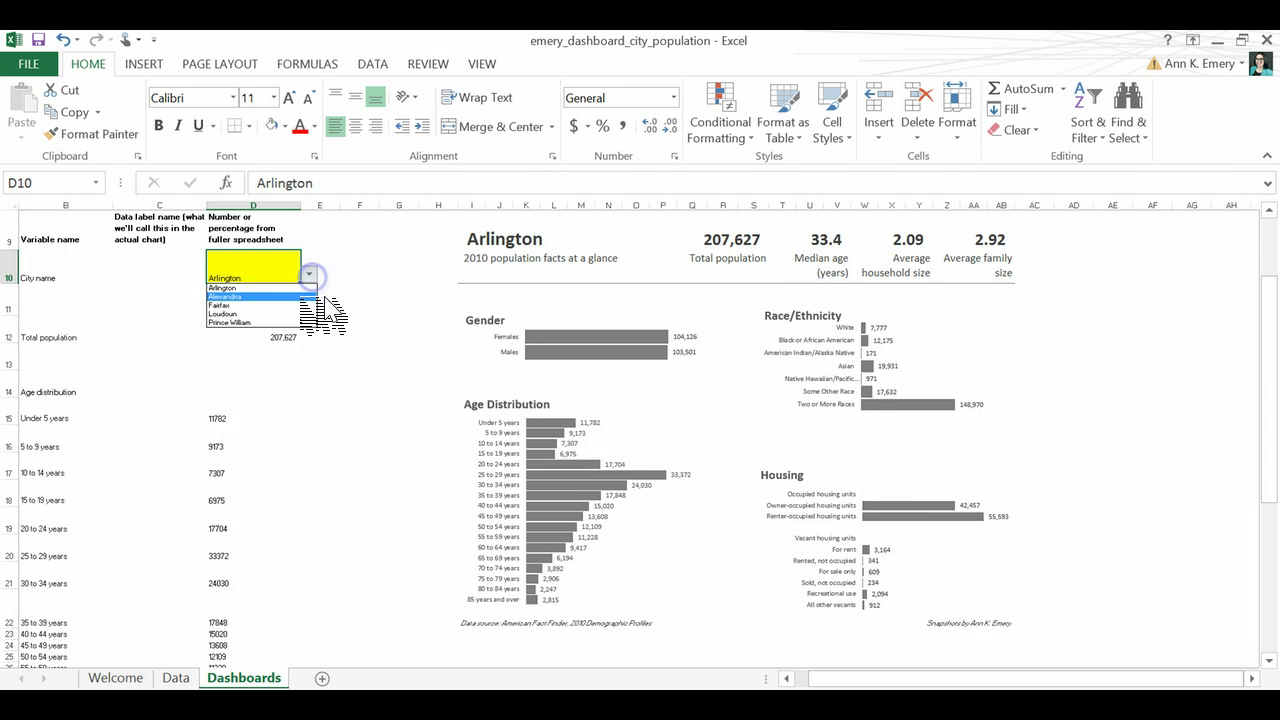
left_click(296, 297)
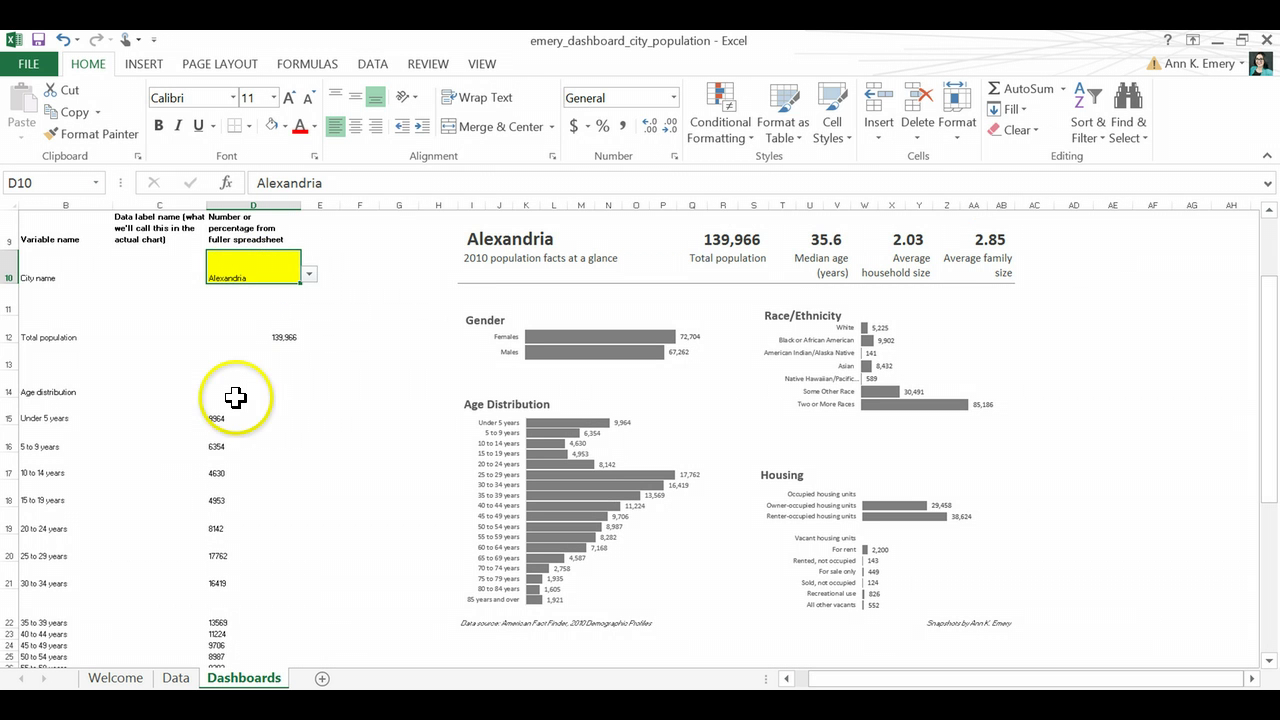
Step: Inspect the age distribution formulas and select the HLOOKUP in D15
left_click_drag(237, 411, 240, 615)
scroll(228, 492, "down", 3)
scroll(228, 492, "down", 7)
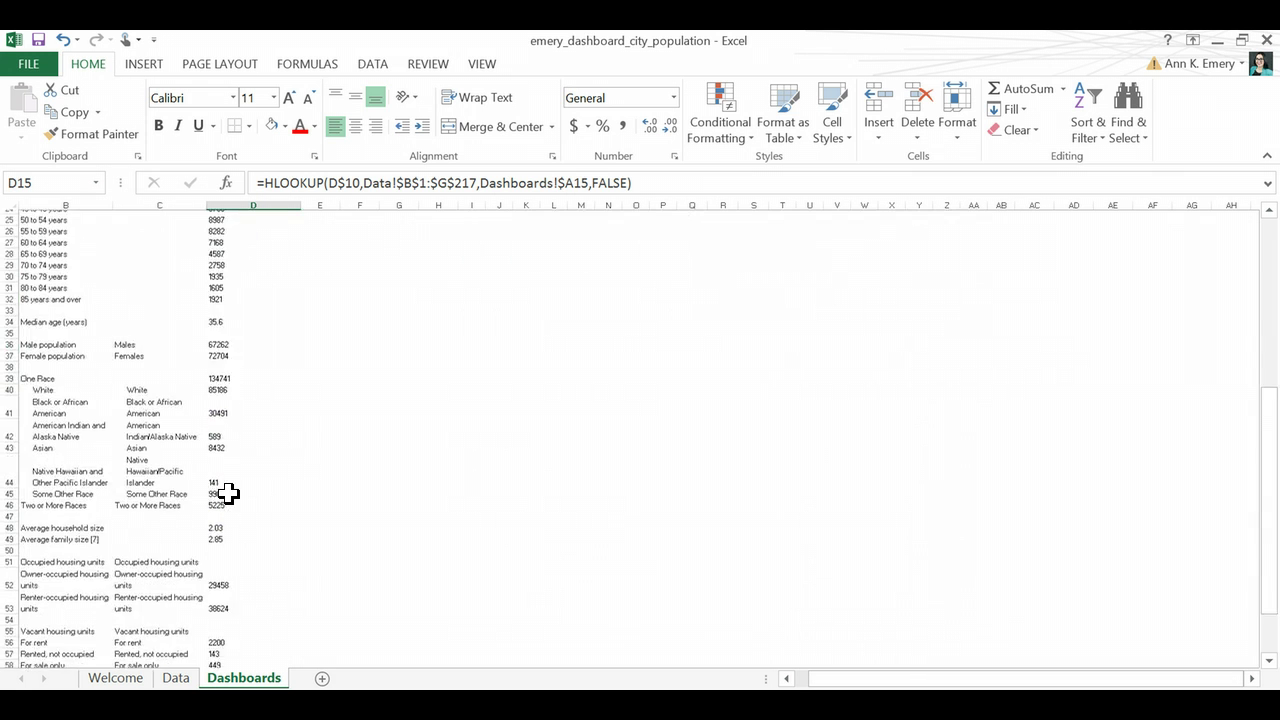
scroll(213, 492, "up", 12)
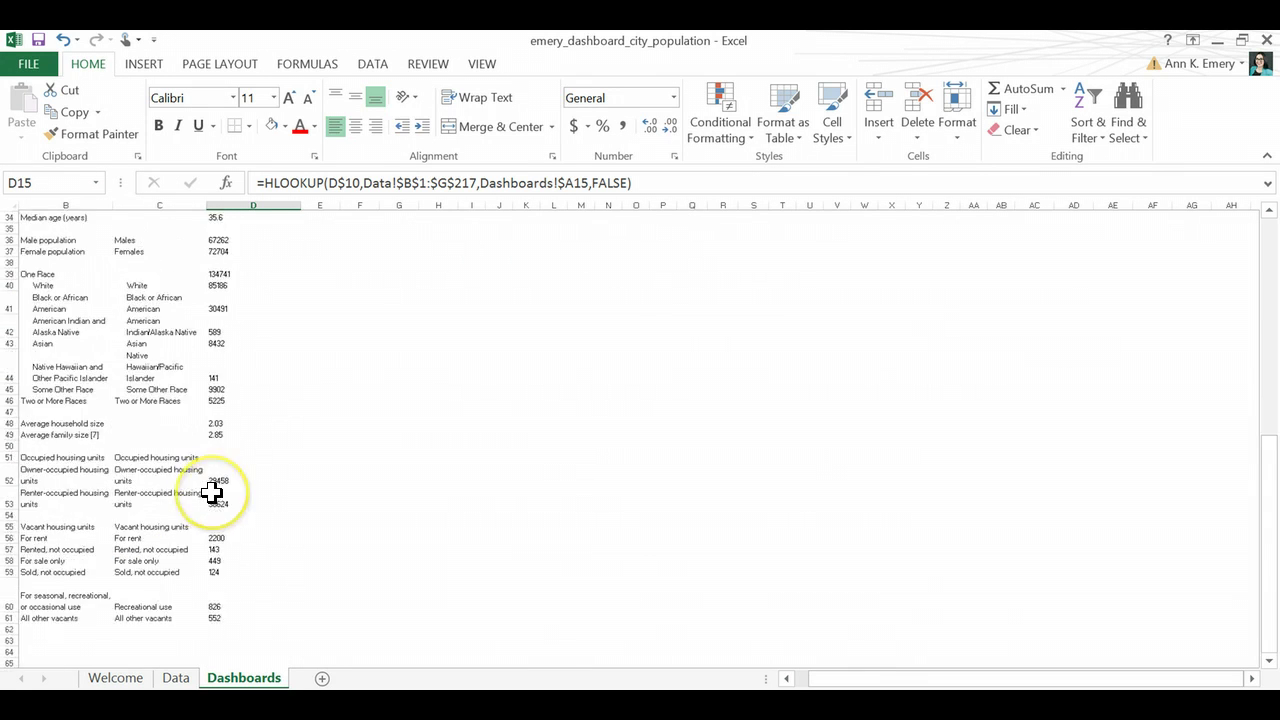
left_click(220, 494)
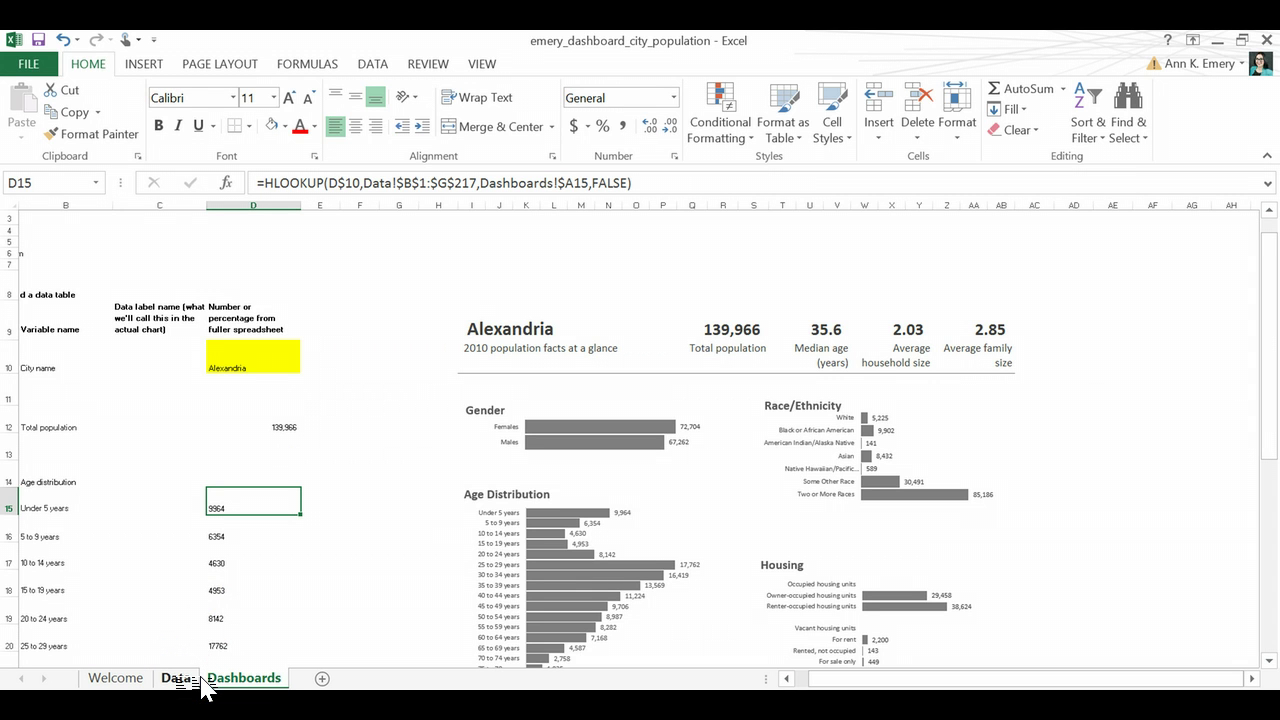
Step: Switch D10 to Arlington, Fairfax, then Prince William, and inspect the total population formula in D12
left_click_drag(203, 688, 273, 688)
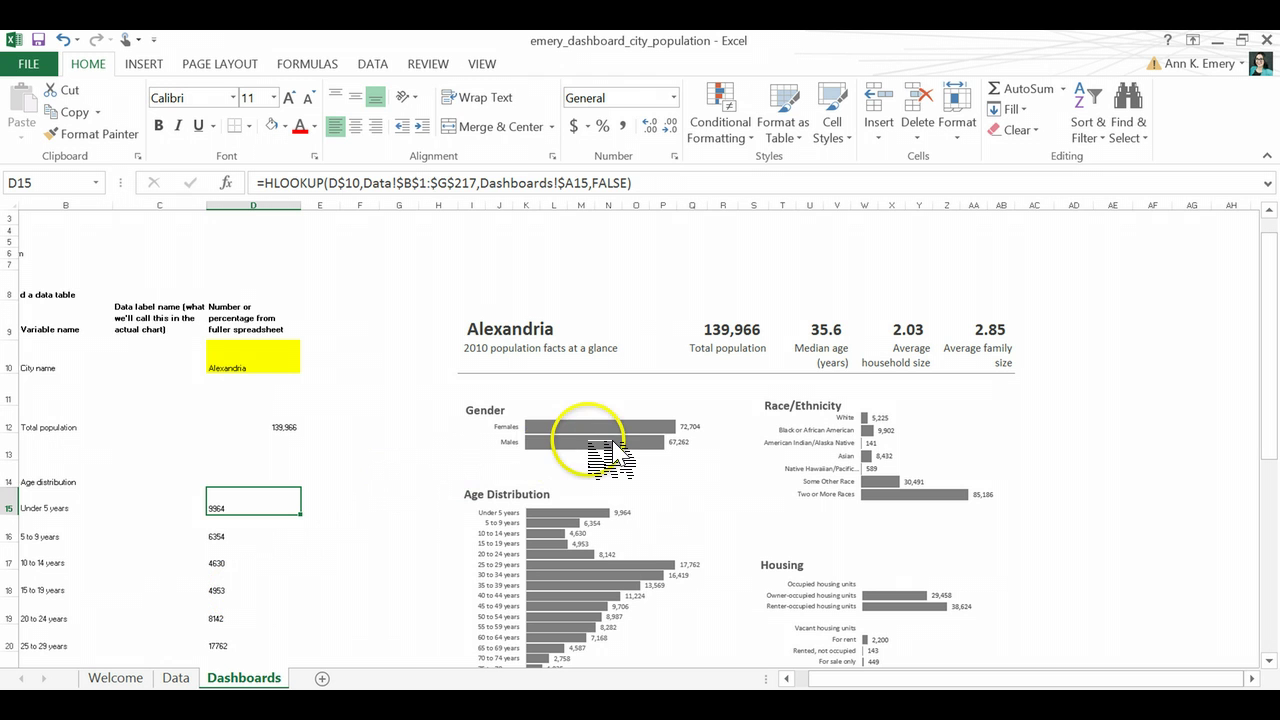
left_click(291, 364)
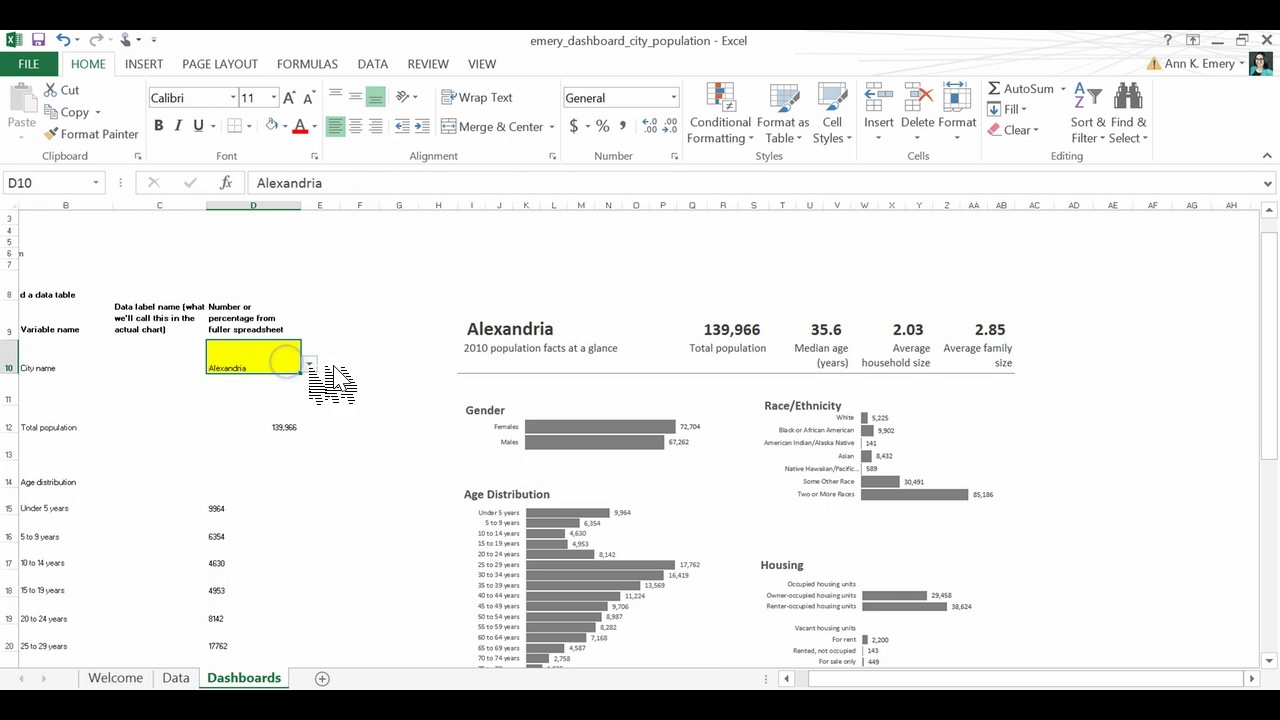
left_click(309, 364)
left_click(300, 378)
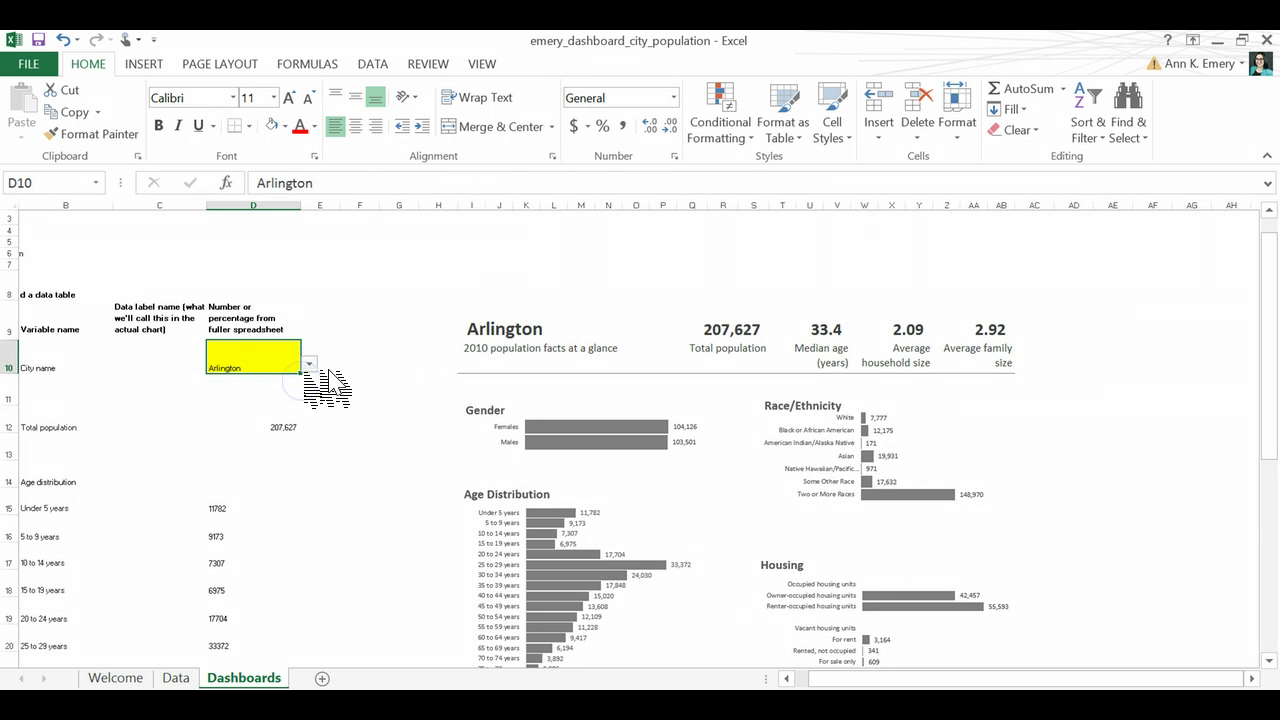
left_click(310, 363)
left_click(300, 395)
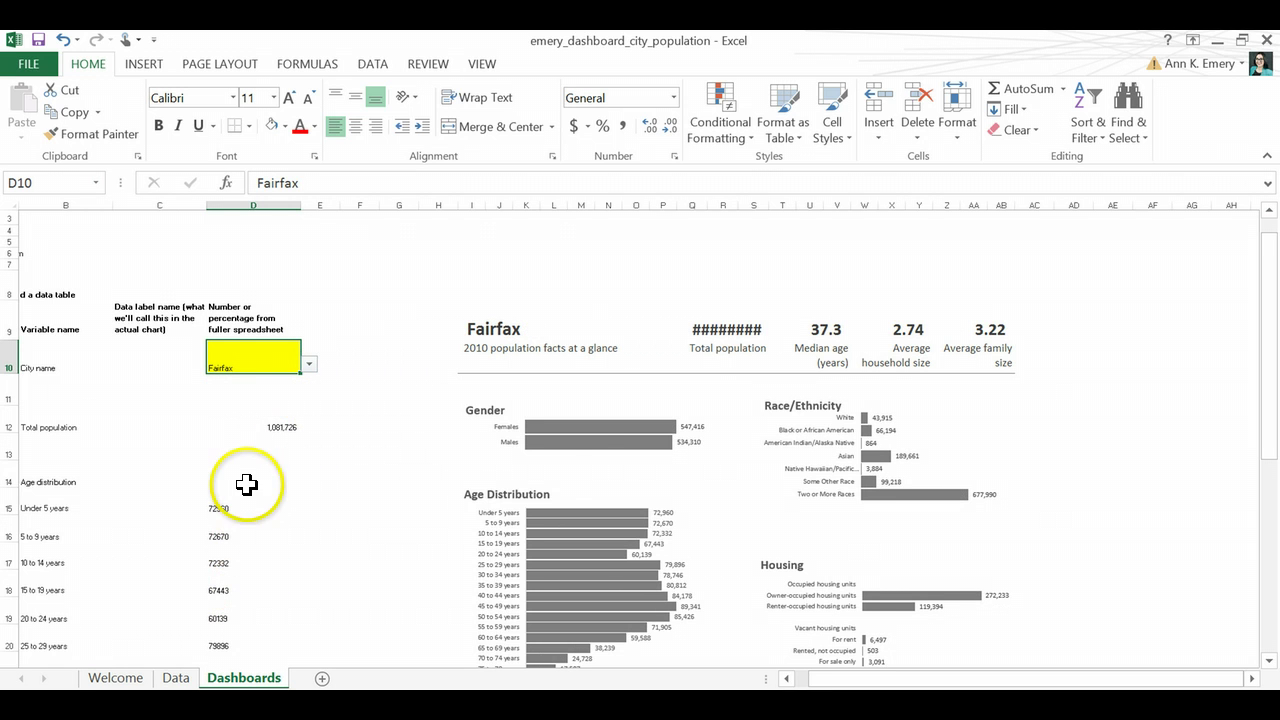
left_click(310, 364)
left_click(285, 412)
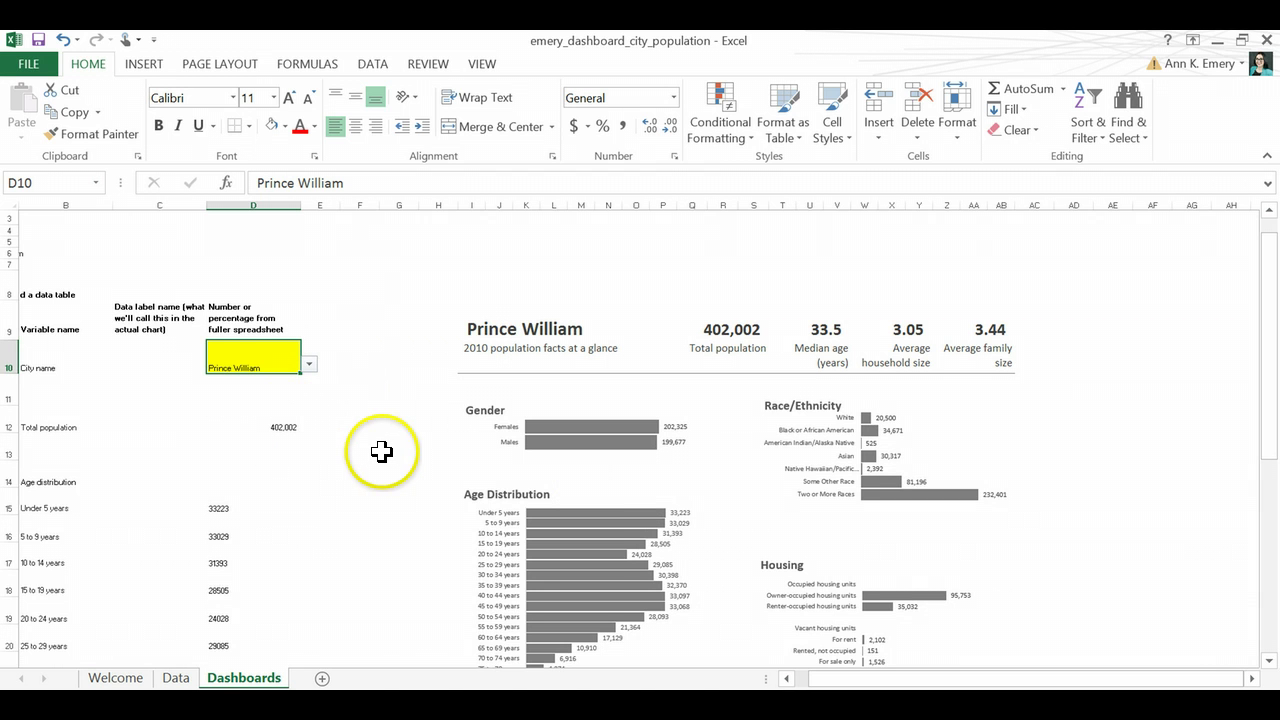
scroll(381, 452, "down", 1)
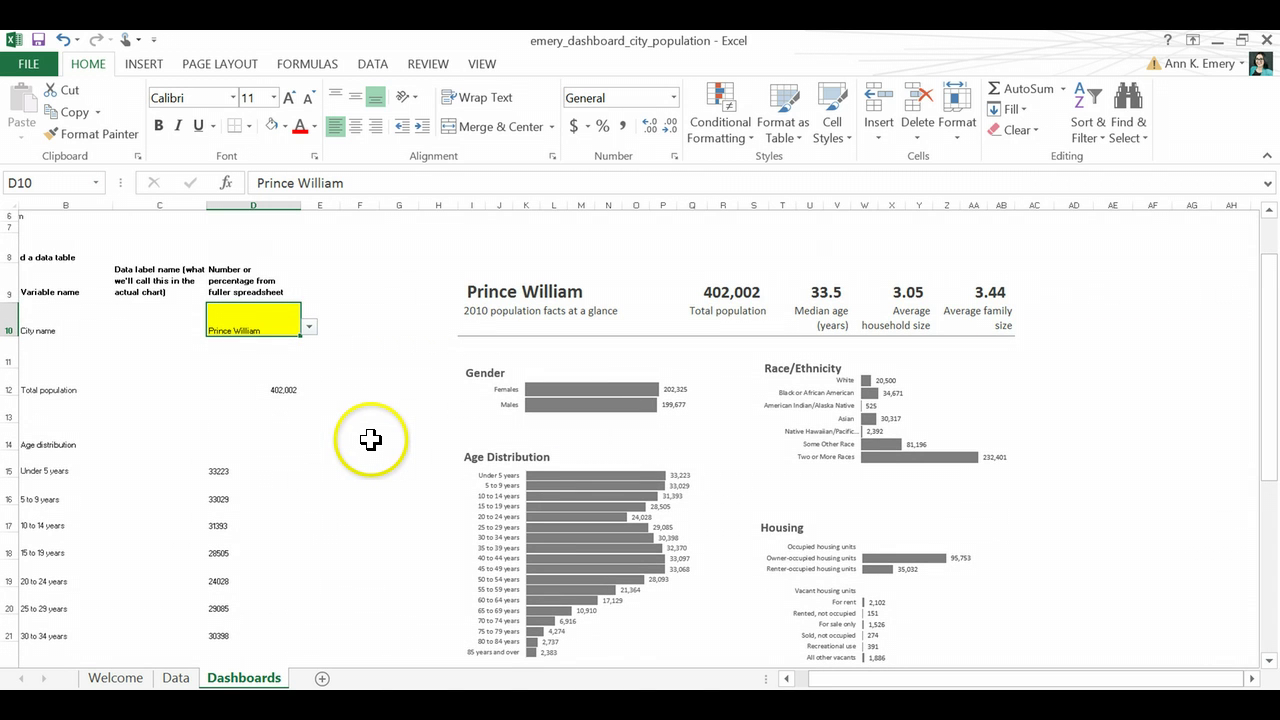
left_click(286, 392)
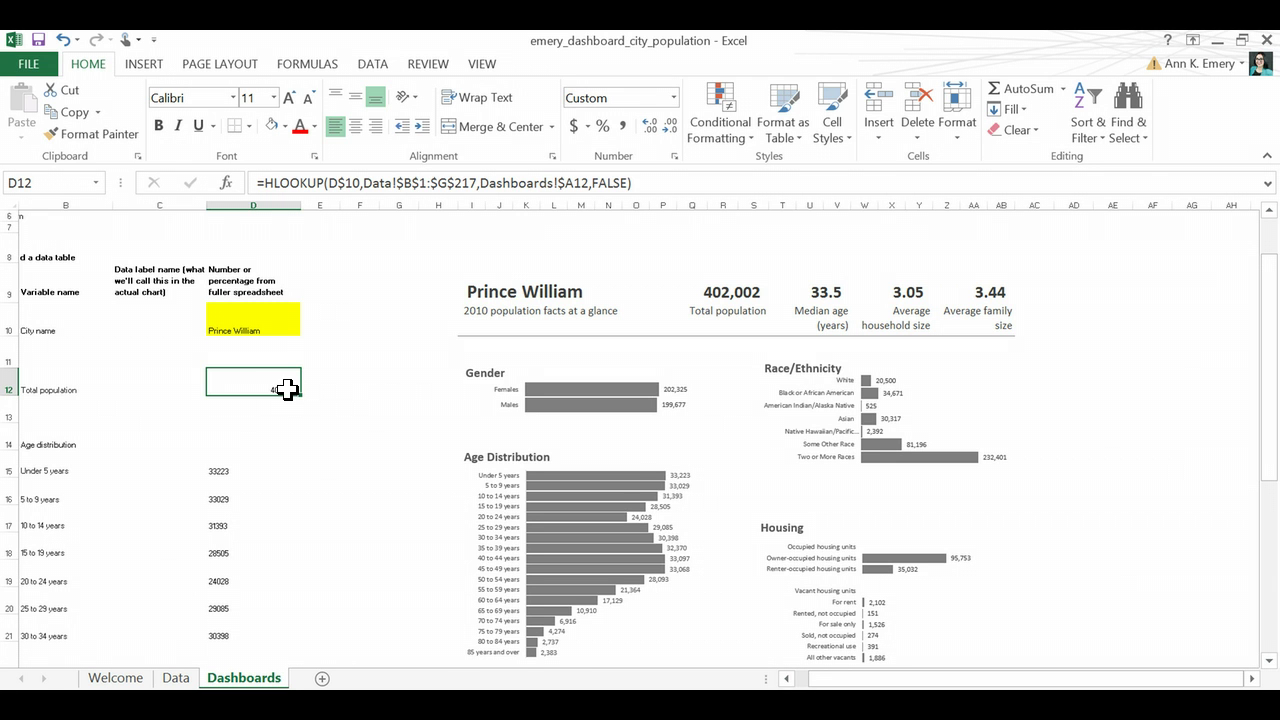
left_click(176, 678)
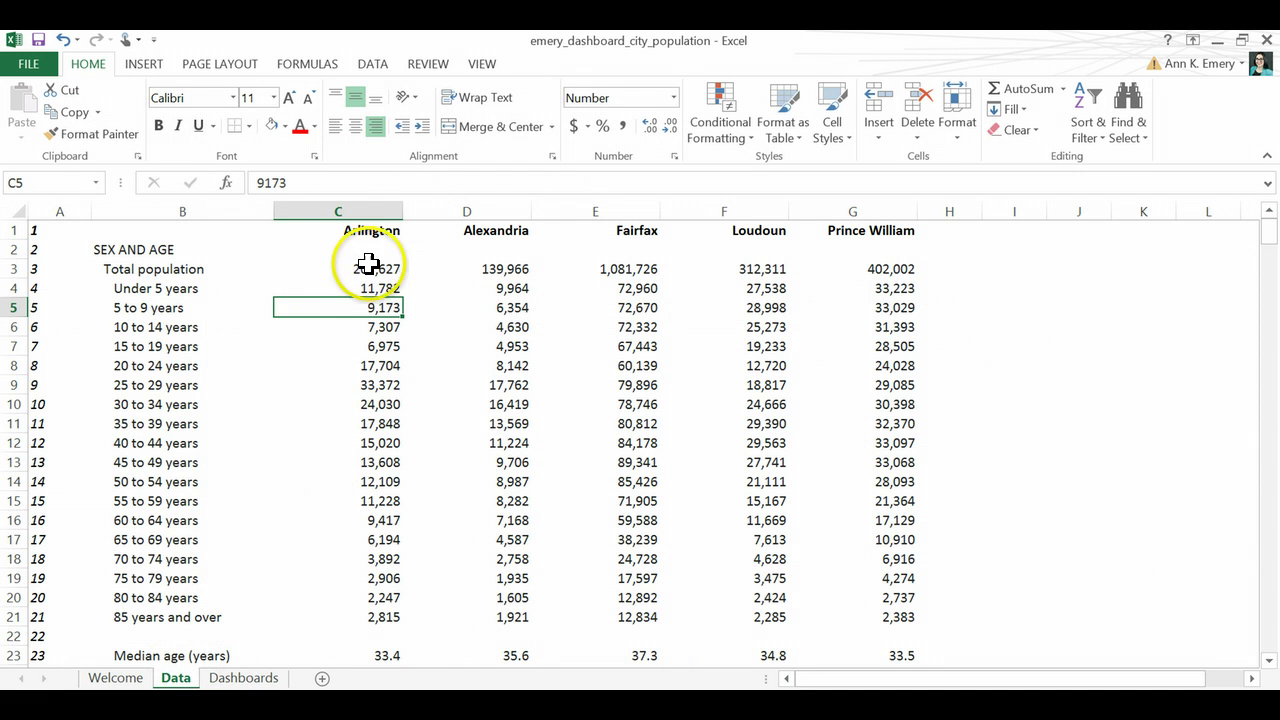
left_click_drag(371, 230, 871, 229)
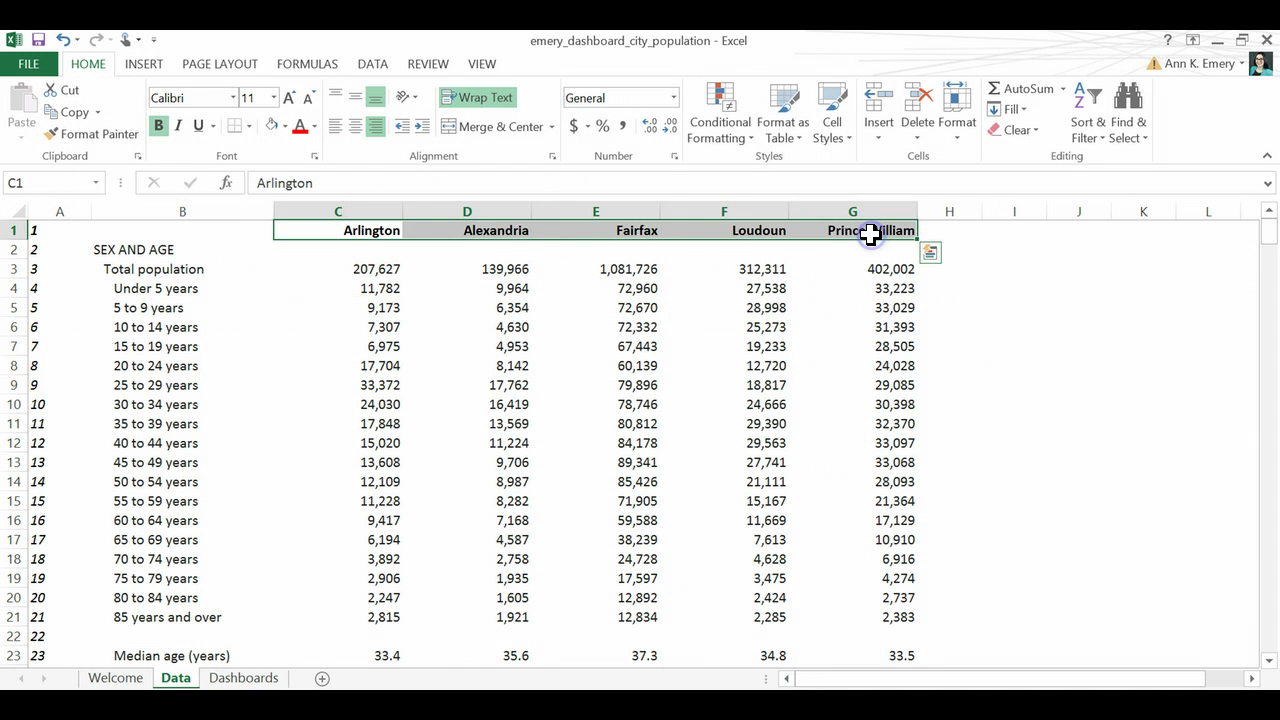
left_click(397, 236)
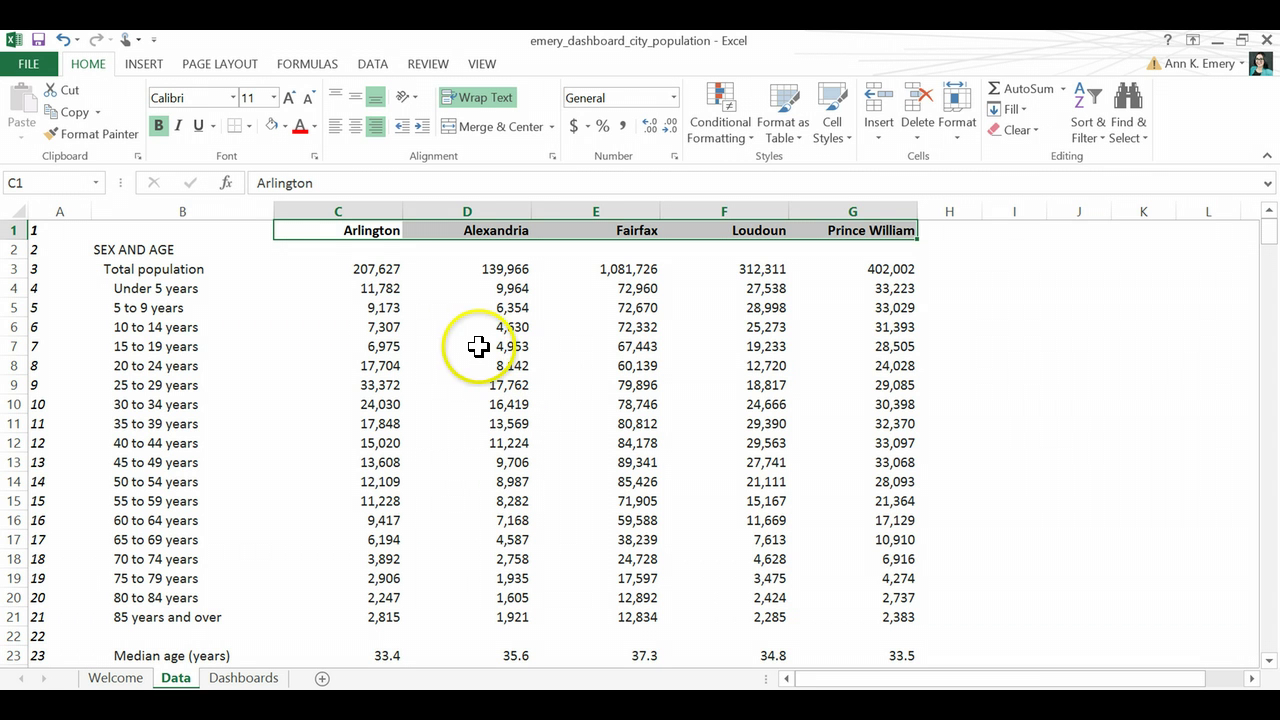
left_click(366, 229)
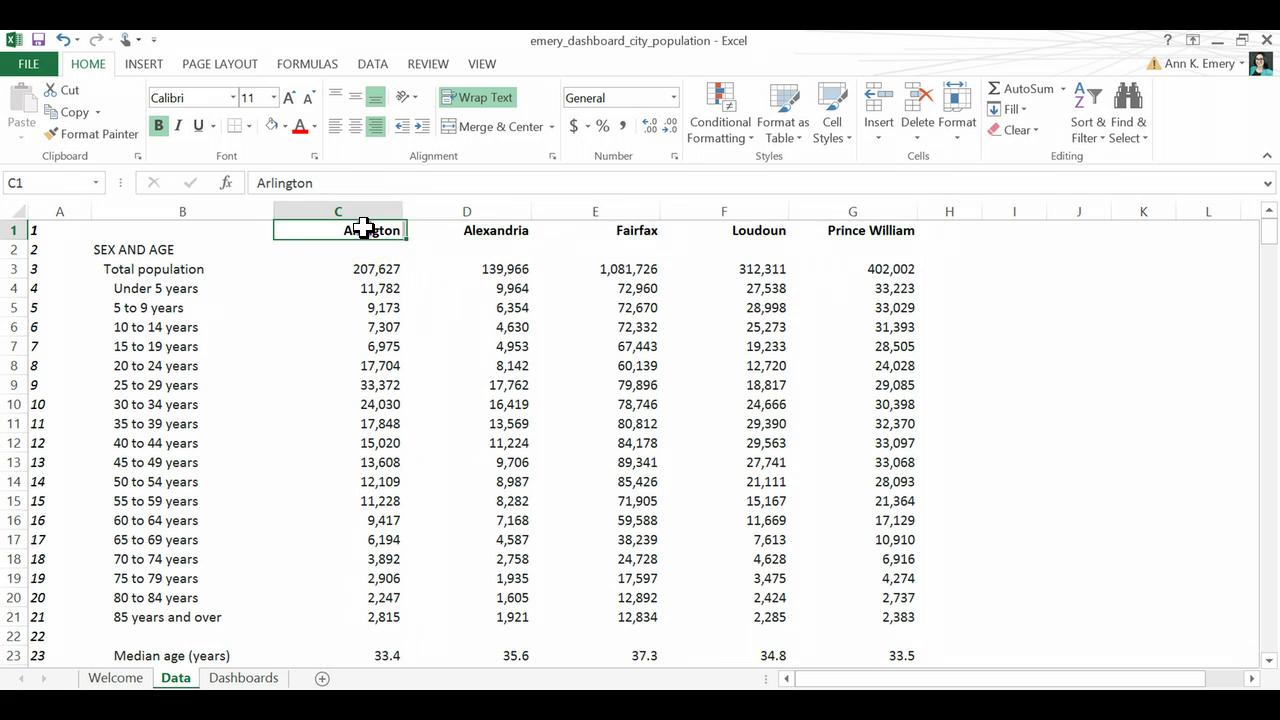
left_click(480, 229)
left_click(600, 229)
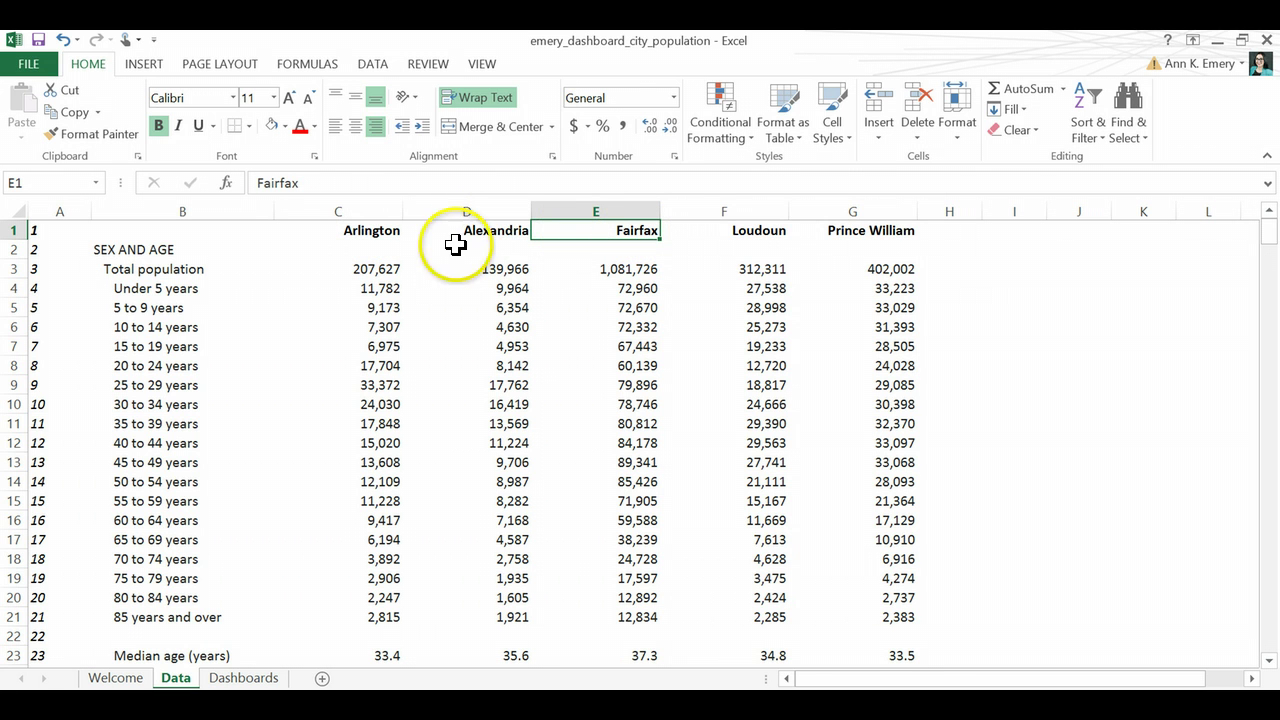
Step: Return to the Dashboards sheet and open D12's HLOOKUP formula for editing
left_click(252, 679)
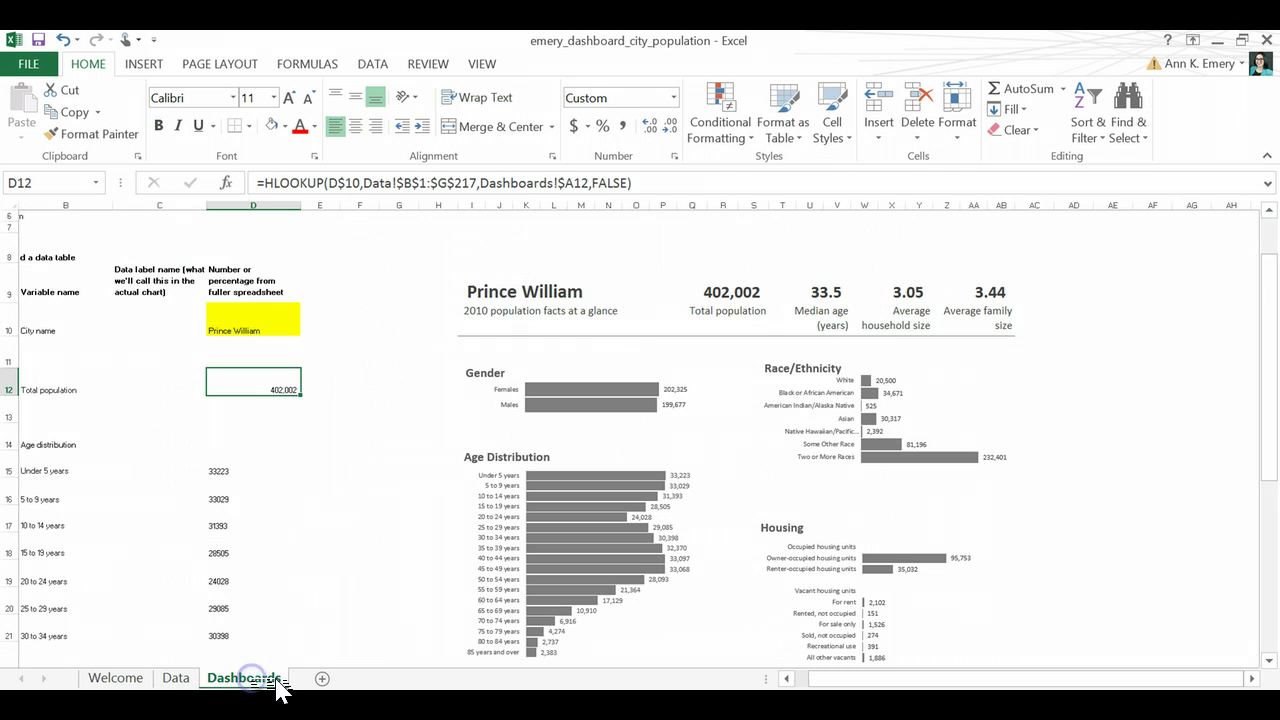
left_click(272, 388)
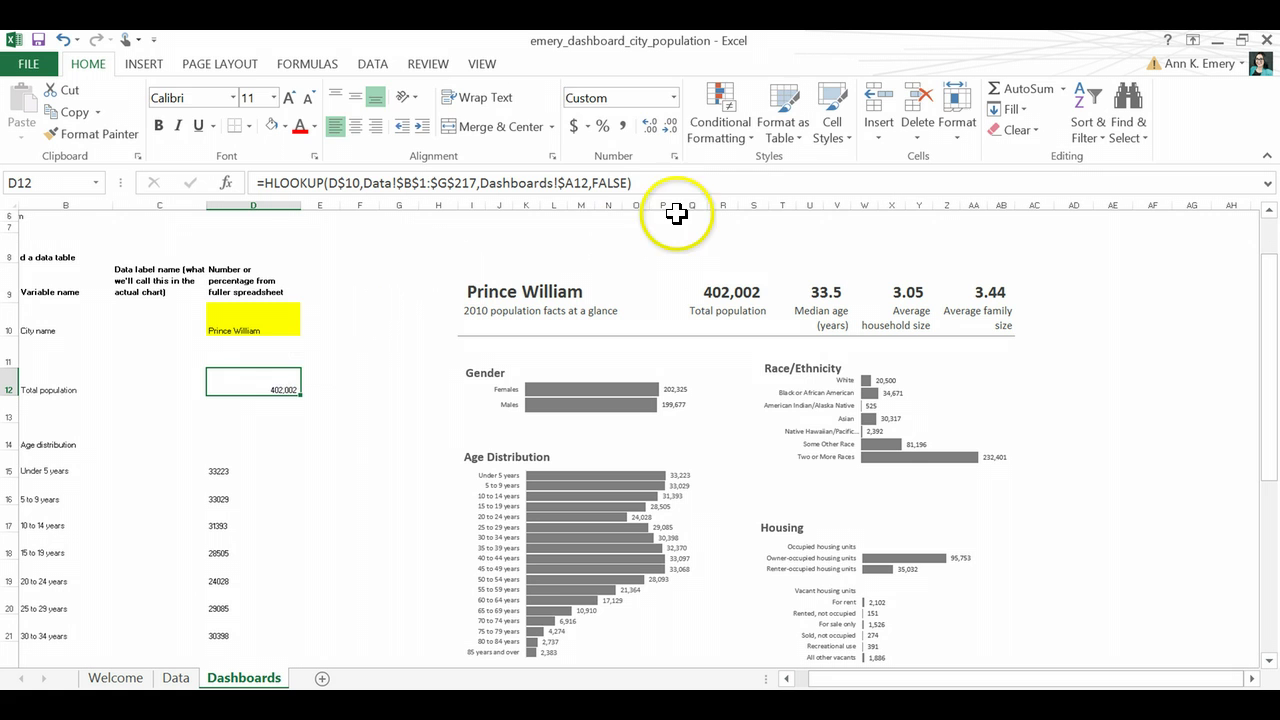
left_click(657, 183)
left_click(670, 192)
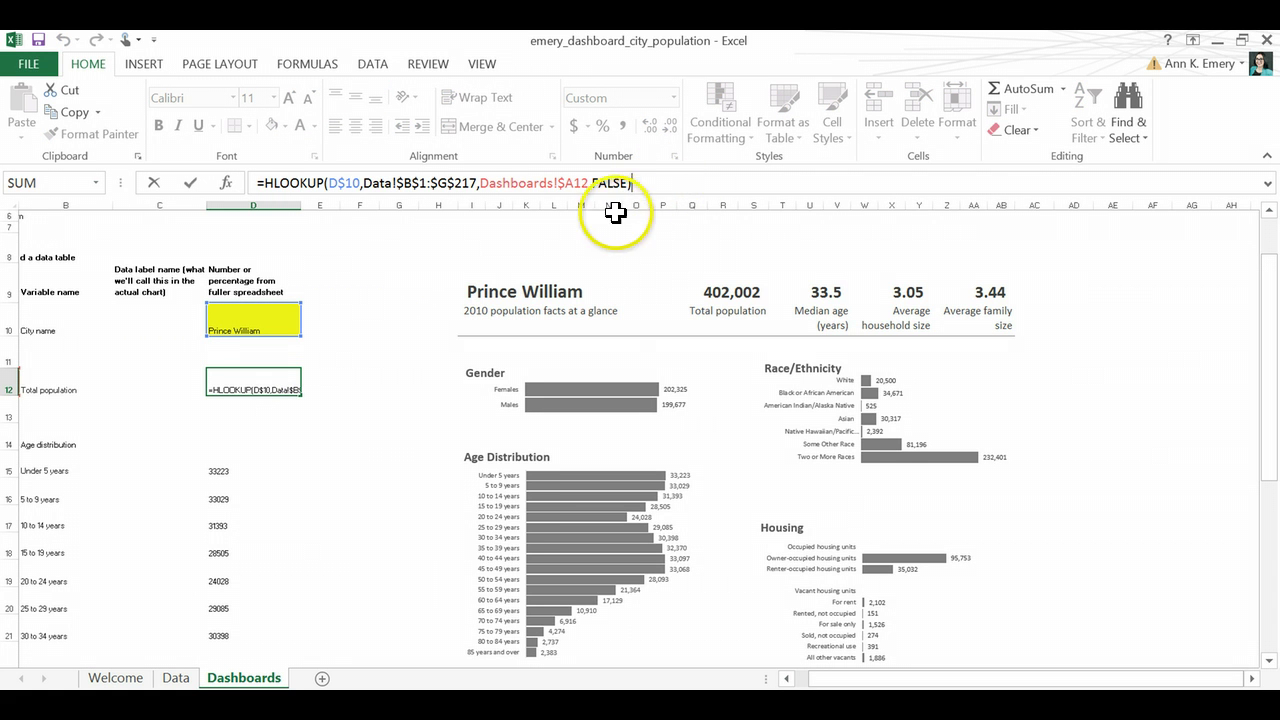
Step: Review the D$10, Data!$B$1:$G$217, Dashboards!$A12 and FALSE arguments, then select the whole formula
left_click(343, 183)
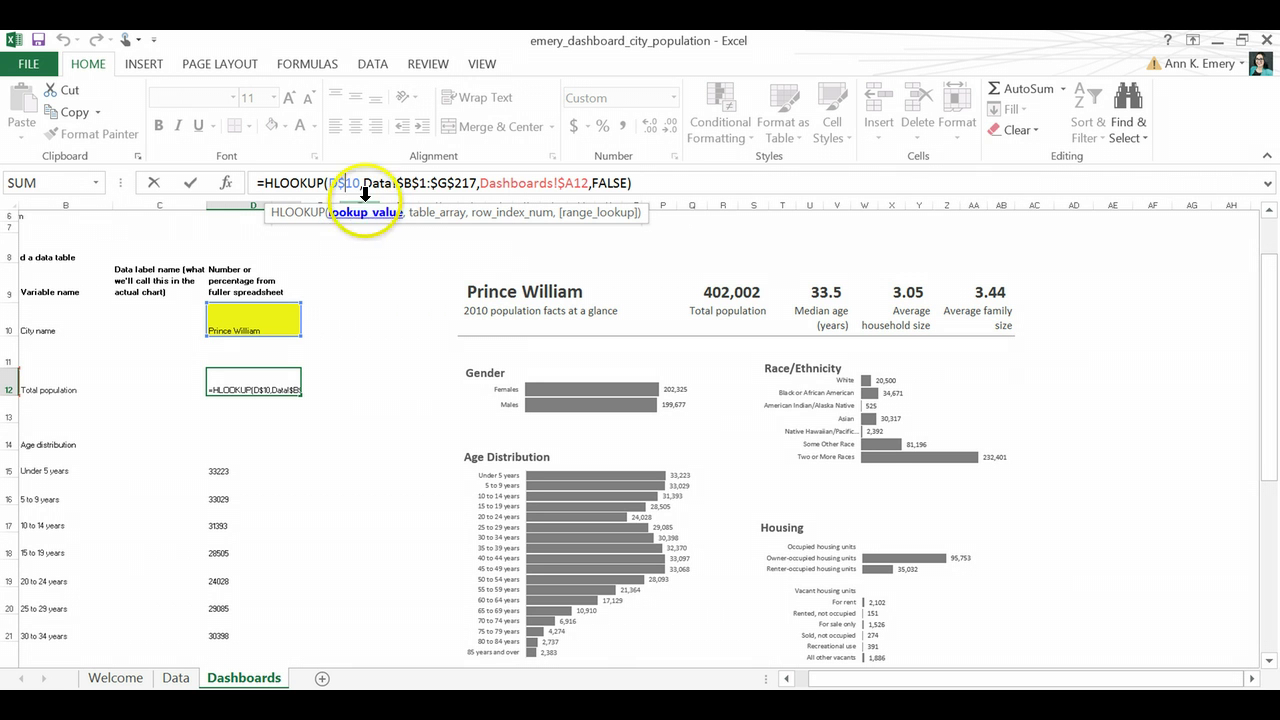
left_click(428, 183)
left_click(430, 183)
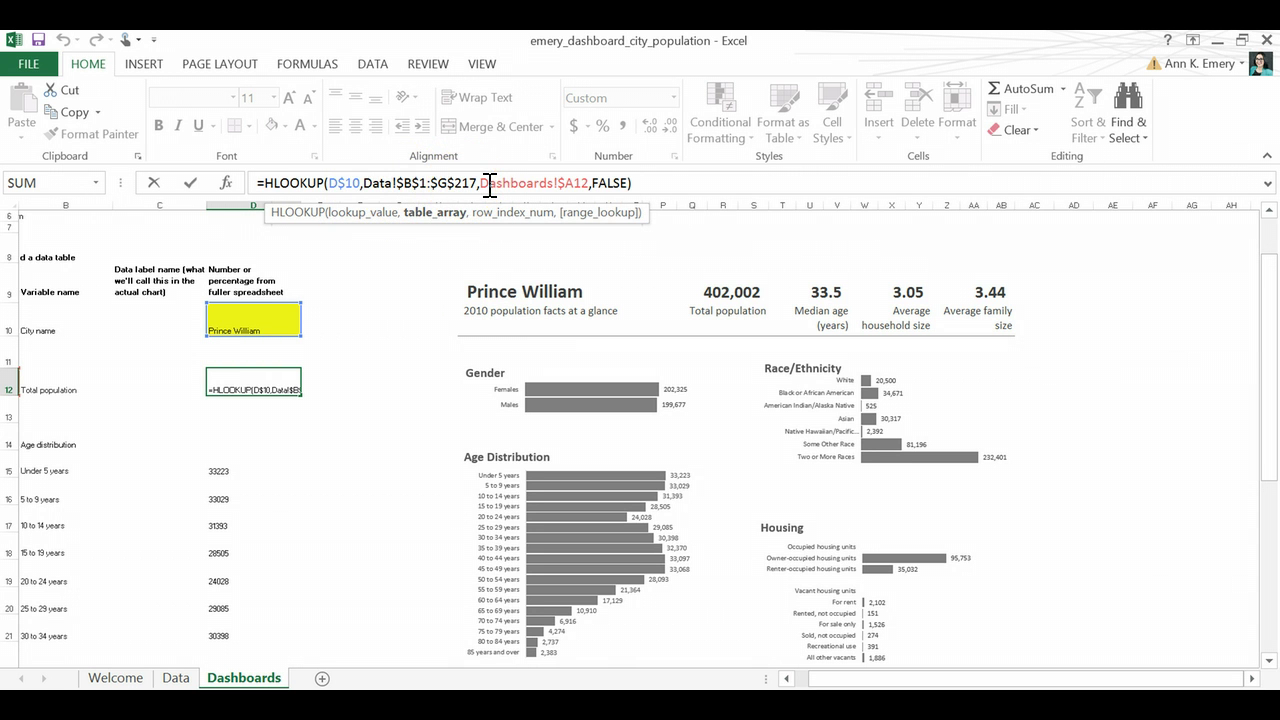
left_click(456, 214)
left_click(530, 183)
left_click(635, 184)
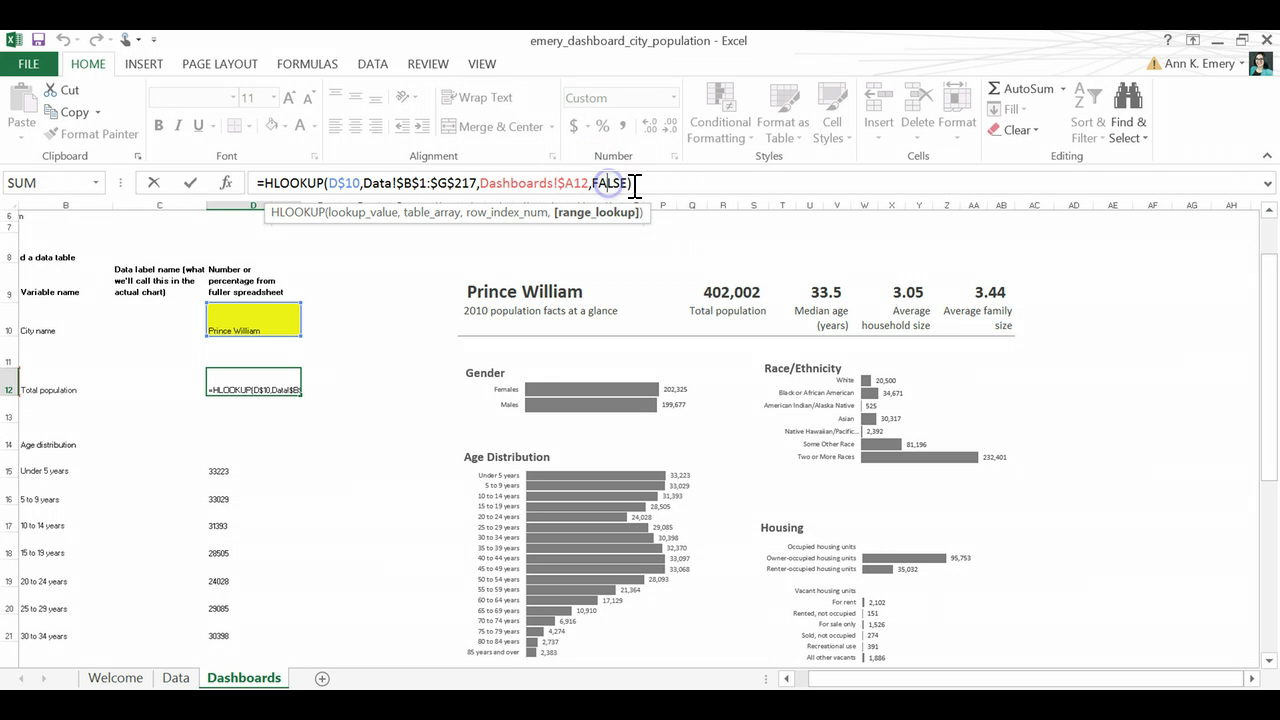
key("Left")
key("Left")
key("Left")
key("Left")
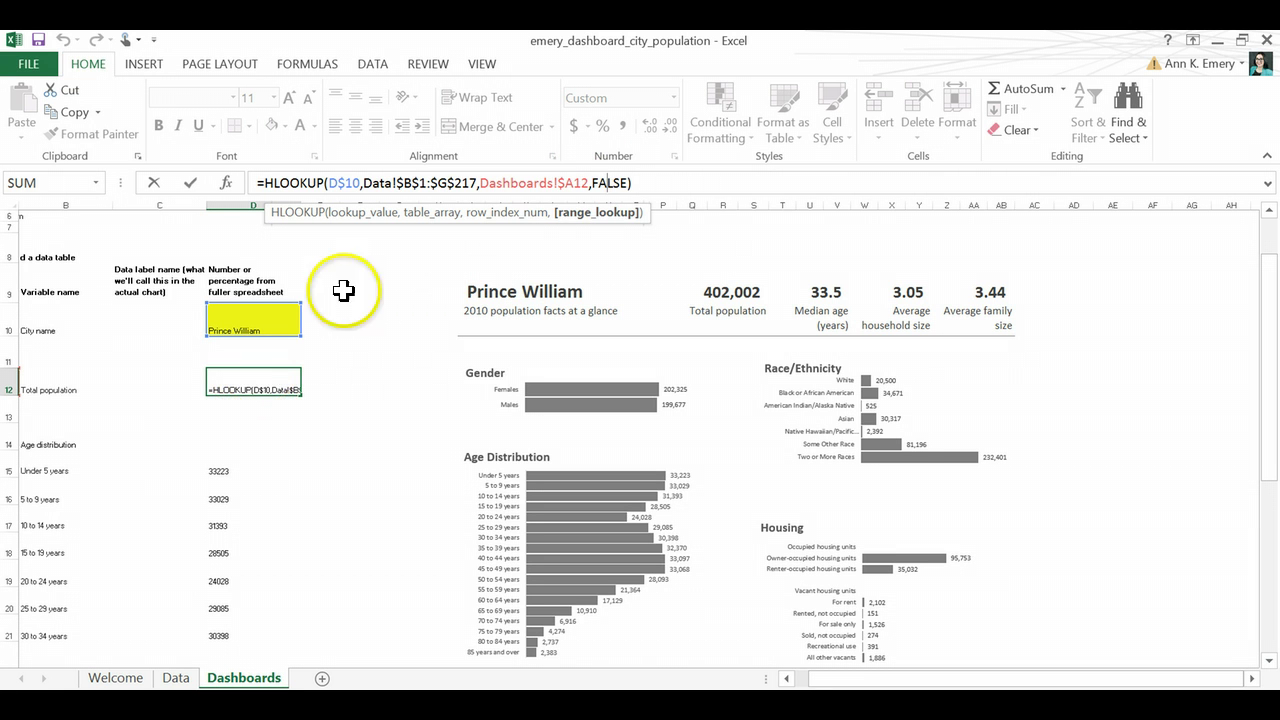
left_click_drag(645, 186, 250, 186)
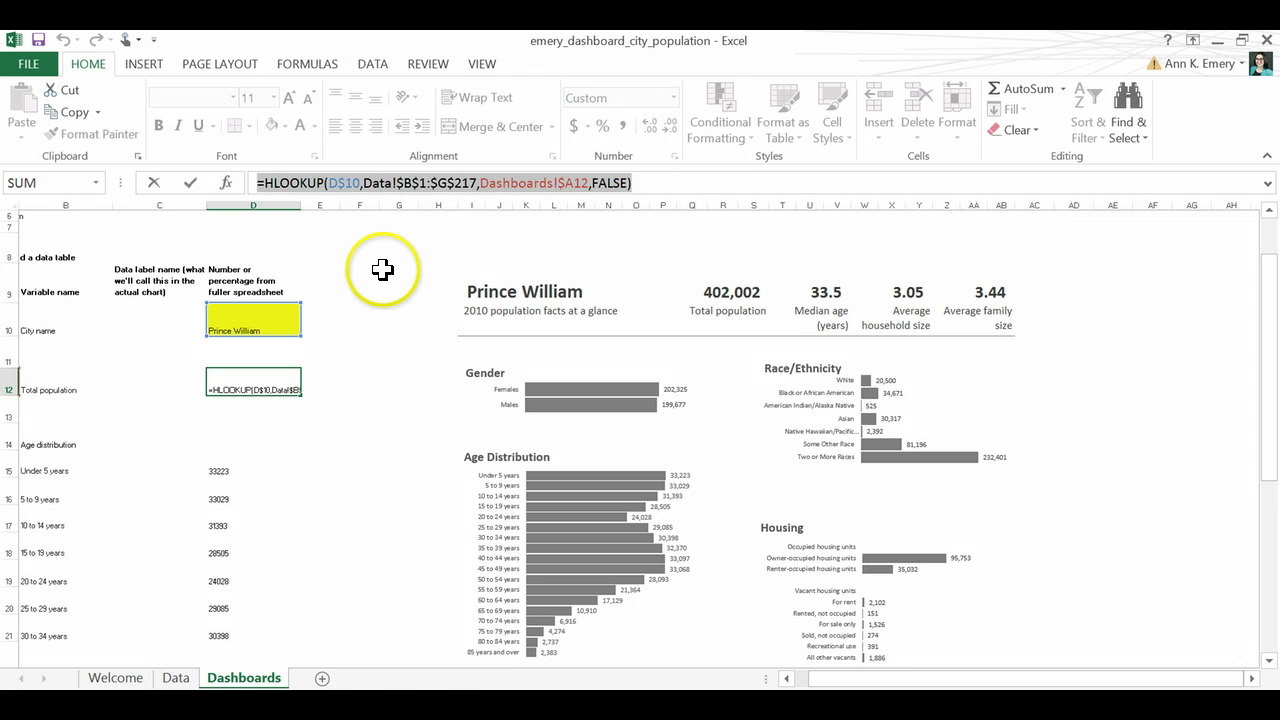
Step: Cut the formula from D12 so Total population shows a dash, then reselect the empty D12
key("ctrl+x")
key("Return")
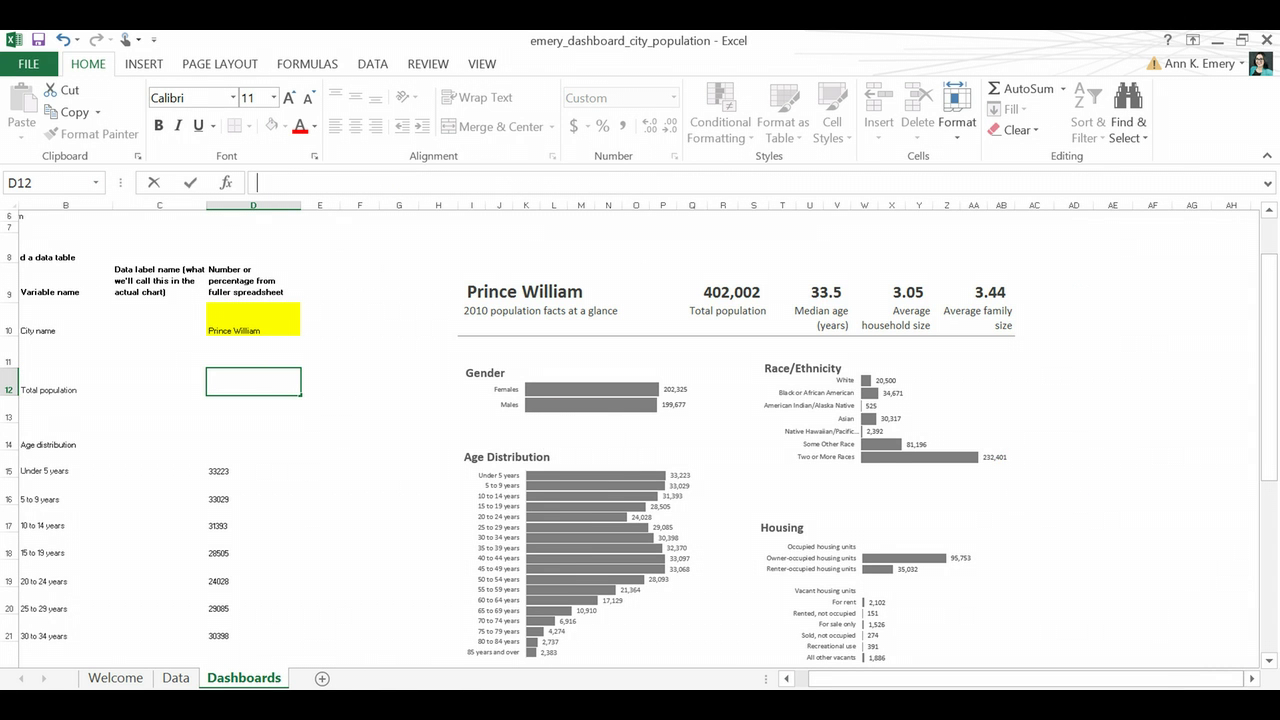
left_click(1240, 660)
scroll(1240, 655, "up", 1)
scroll(1240, 655, "up", 2)
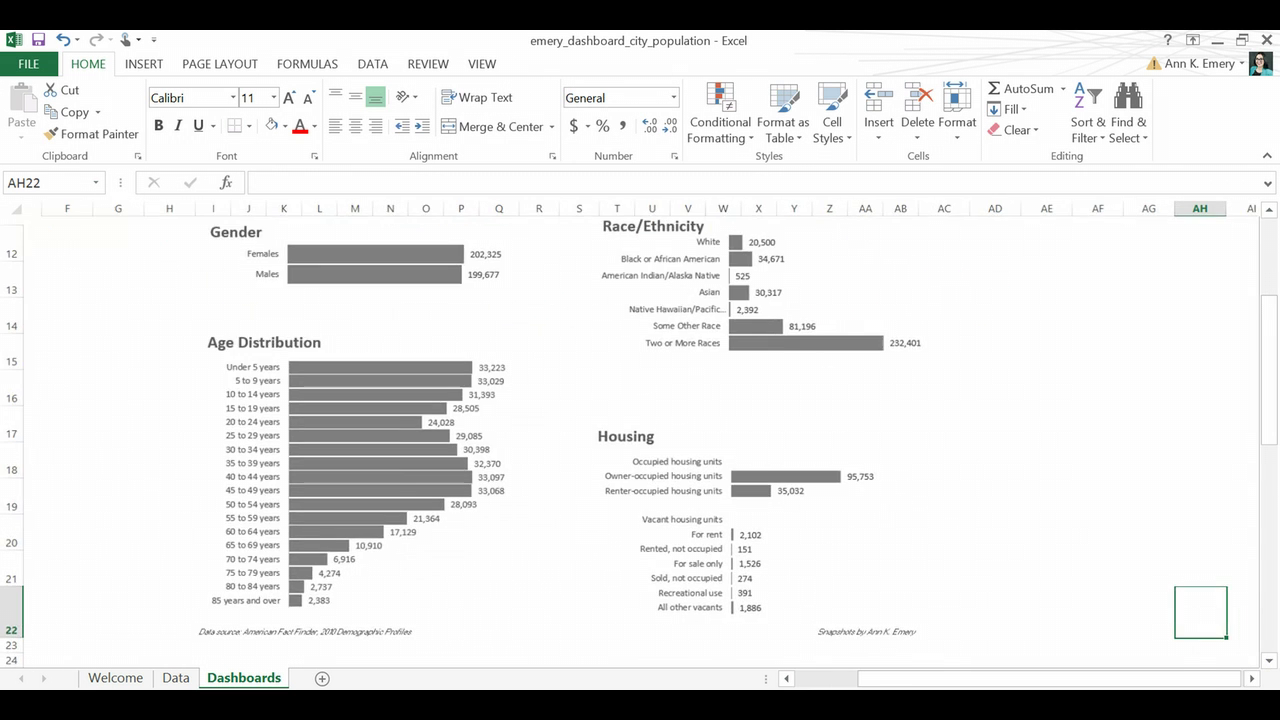
left_click_drag(1228, 680, 1128, 684)
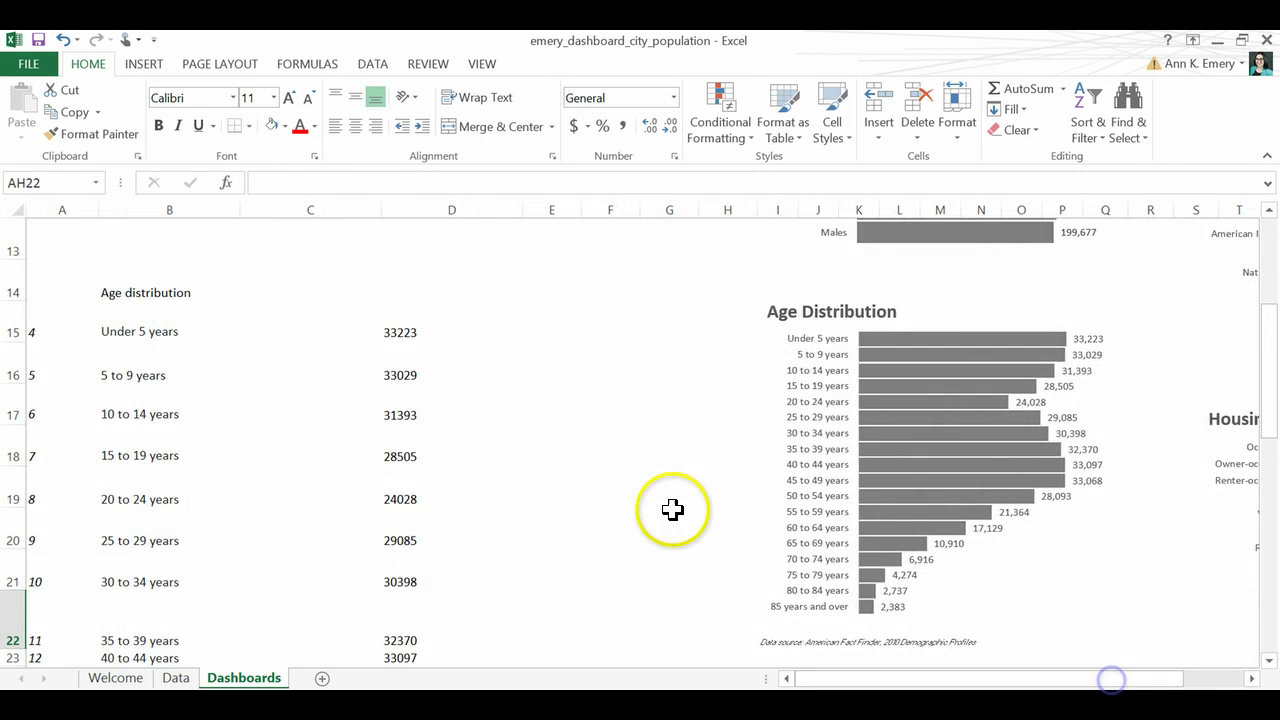
scroll(643, 503, "up", 4)
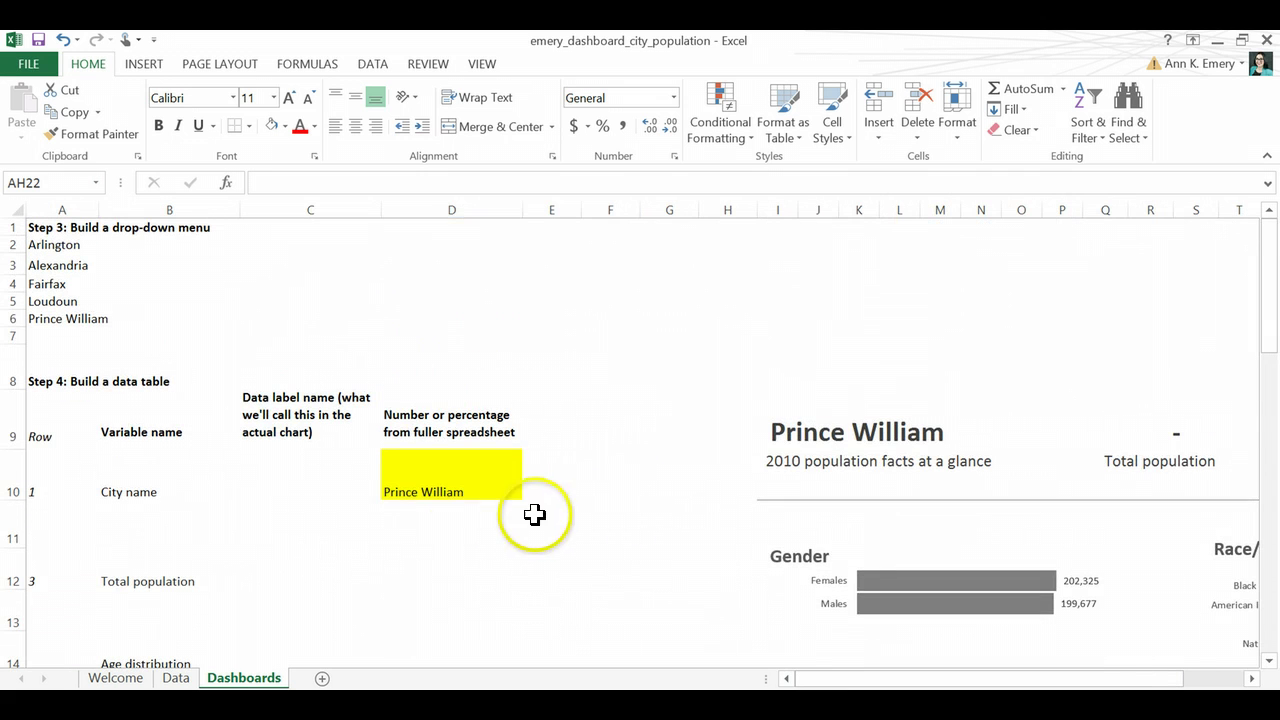
left_click(432, 574)
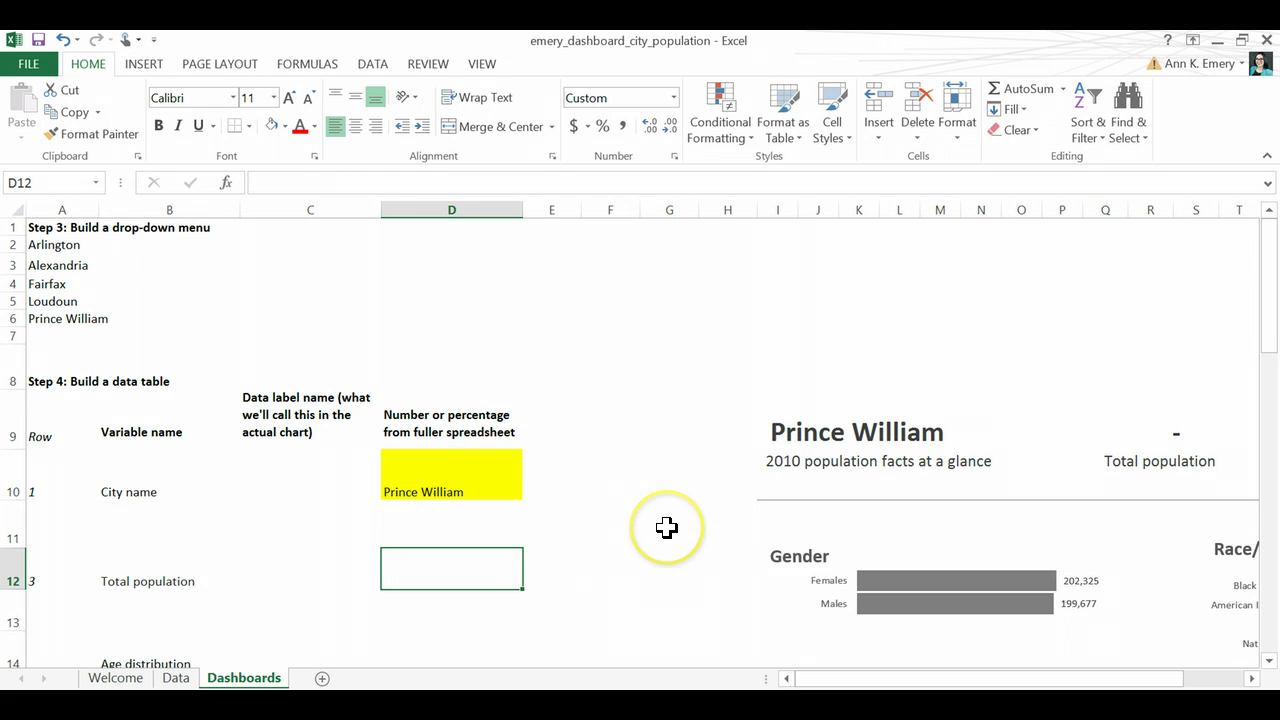
Step: In D12, start typing =hlookup(D10, using the city cell as the lookup value
type("=h")
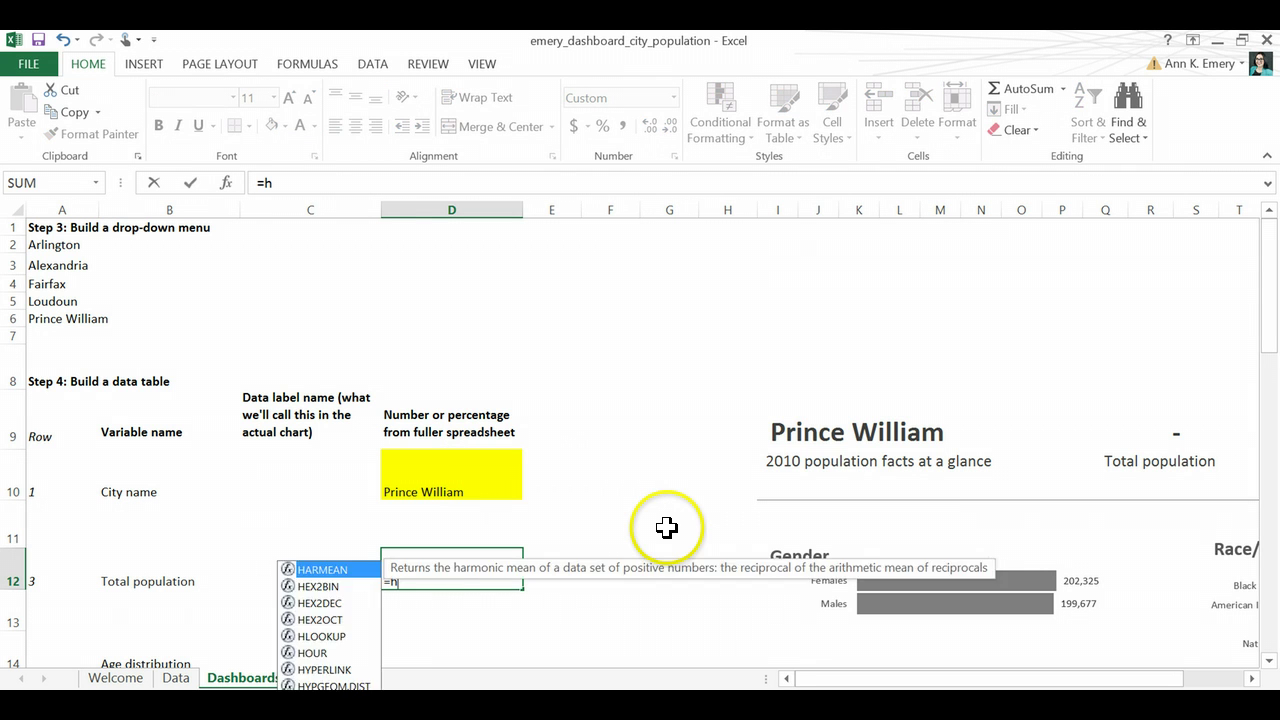
type("lookup")
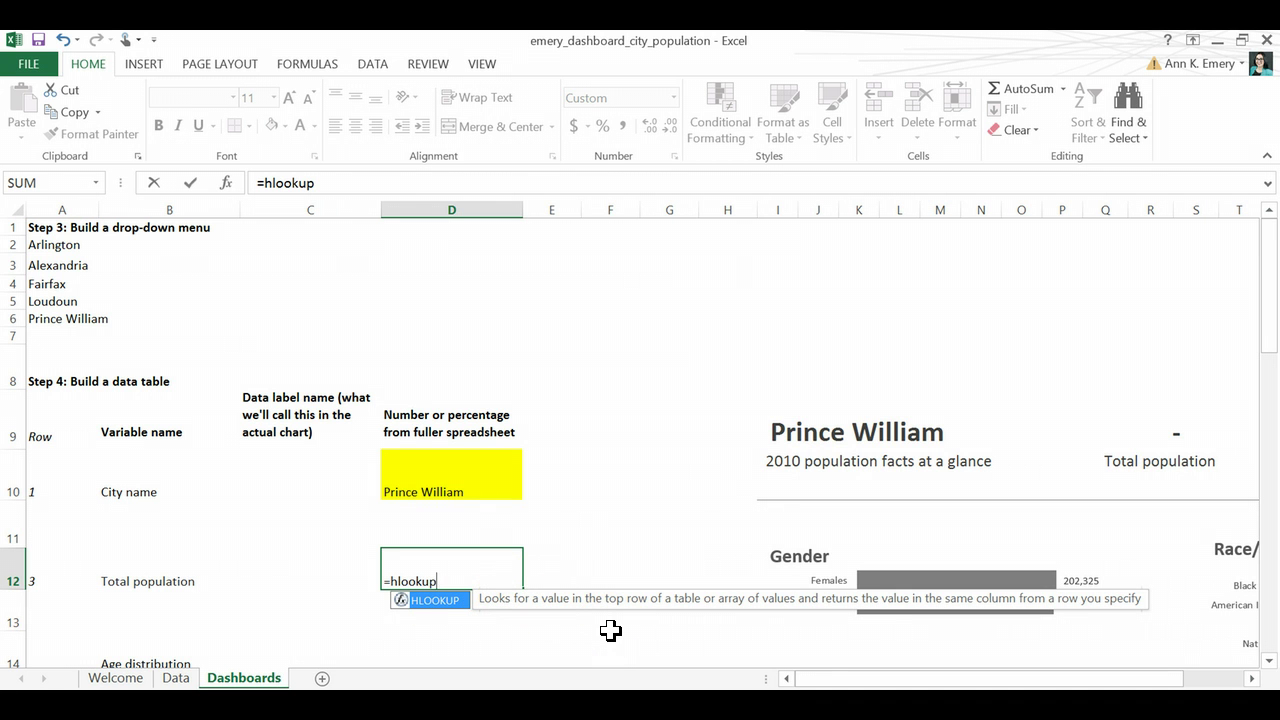
type("(")
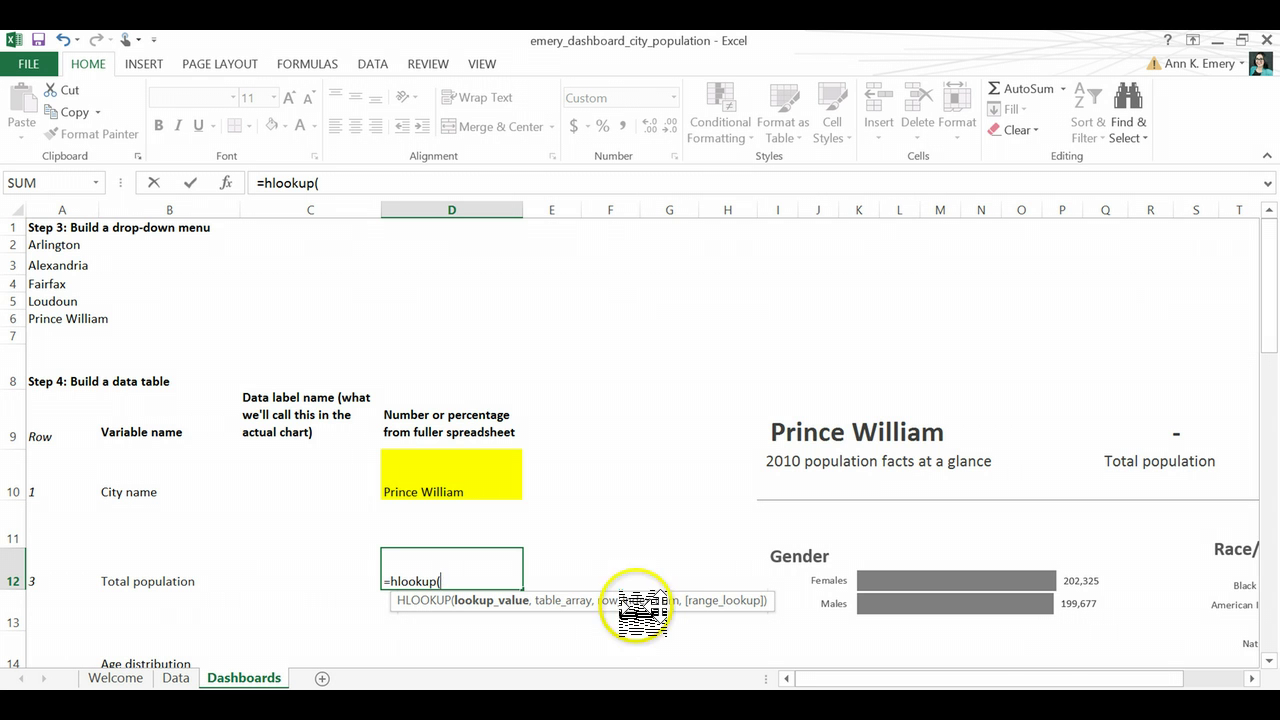
left_click(429, 489)
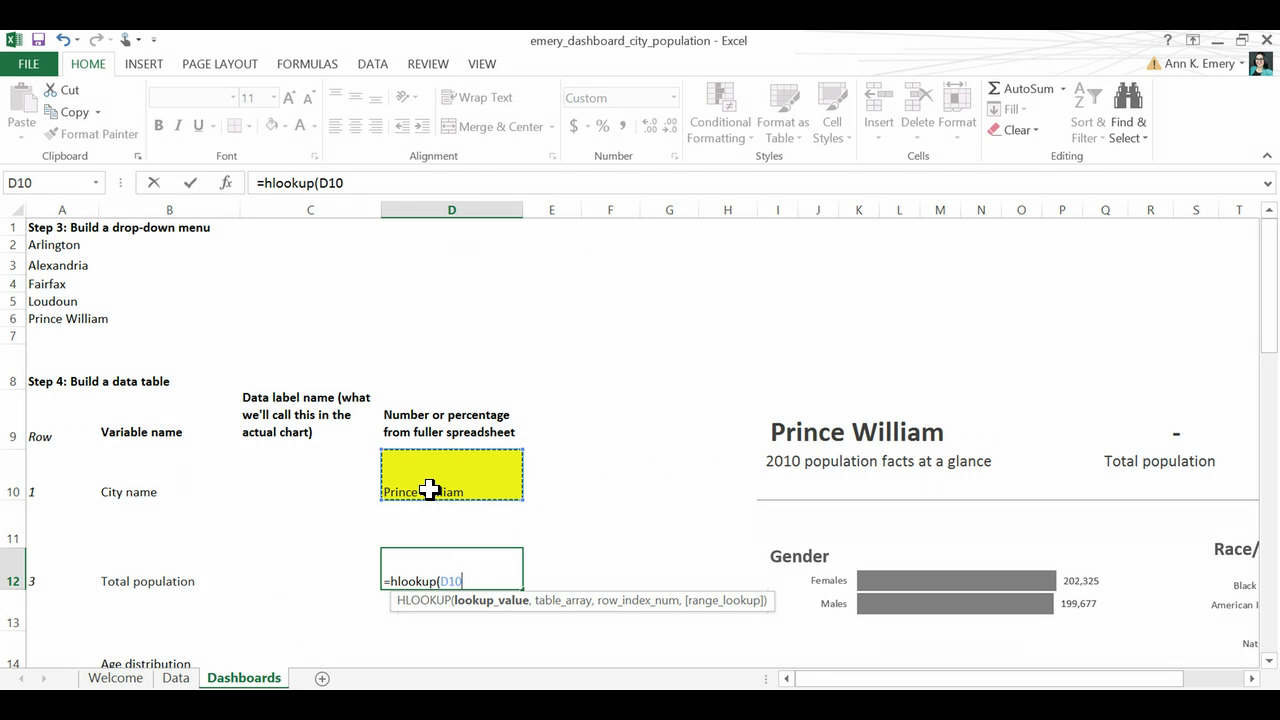
type(",")
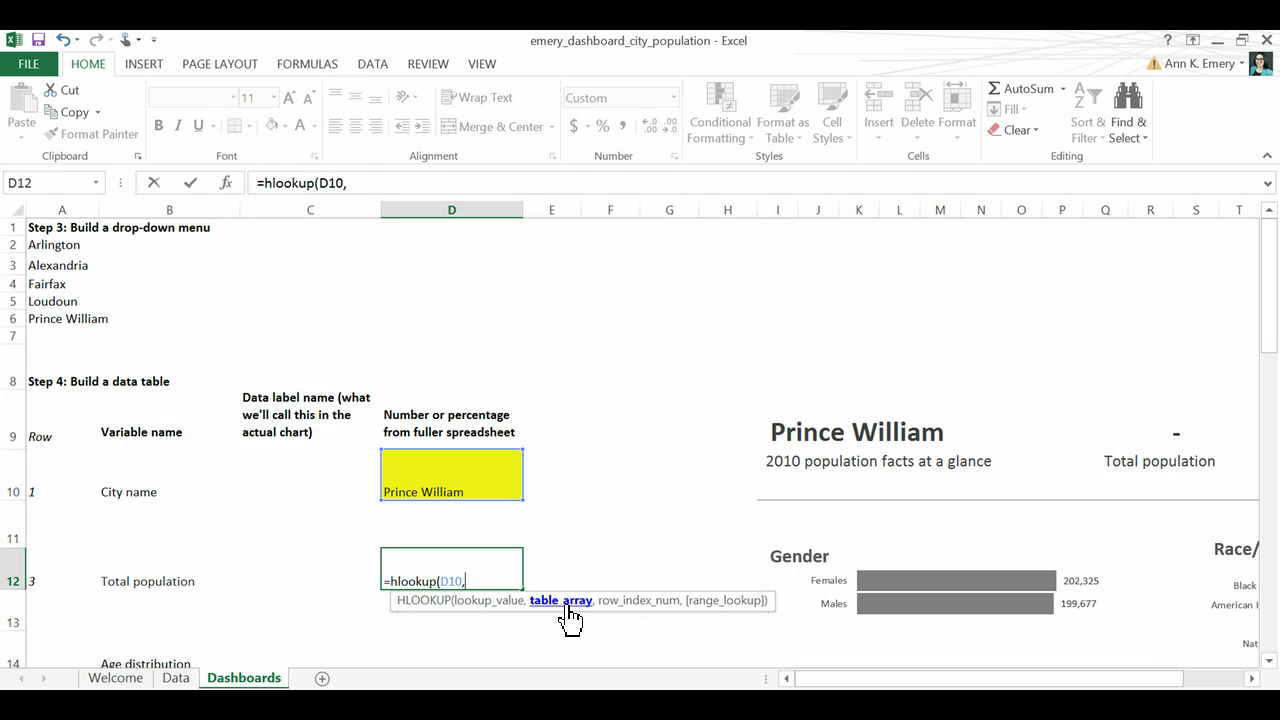
Step: Select B1:G217 on the Data sheet as the HLOOKUP table array
left_click(177, 678)
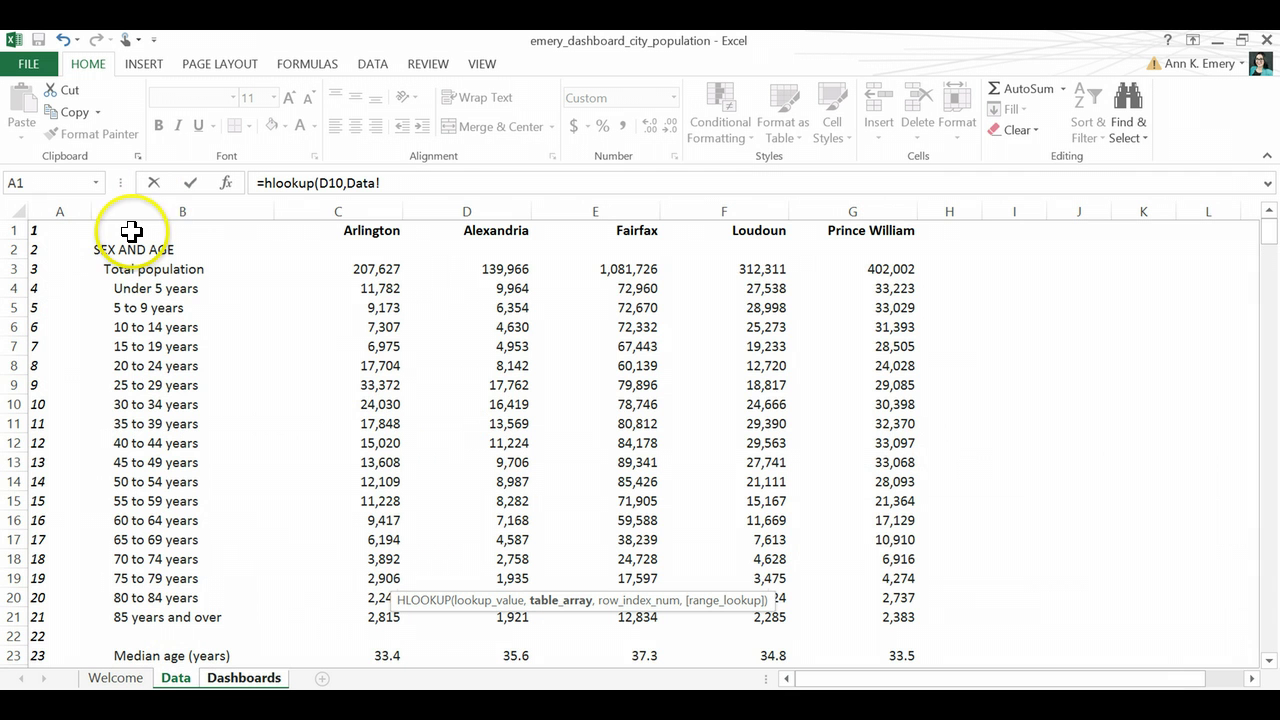
left_click_drag(132, 231, 912, 342)
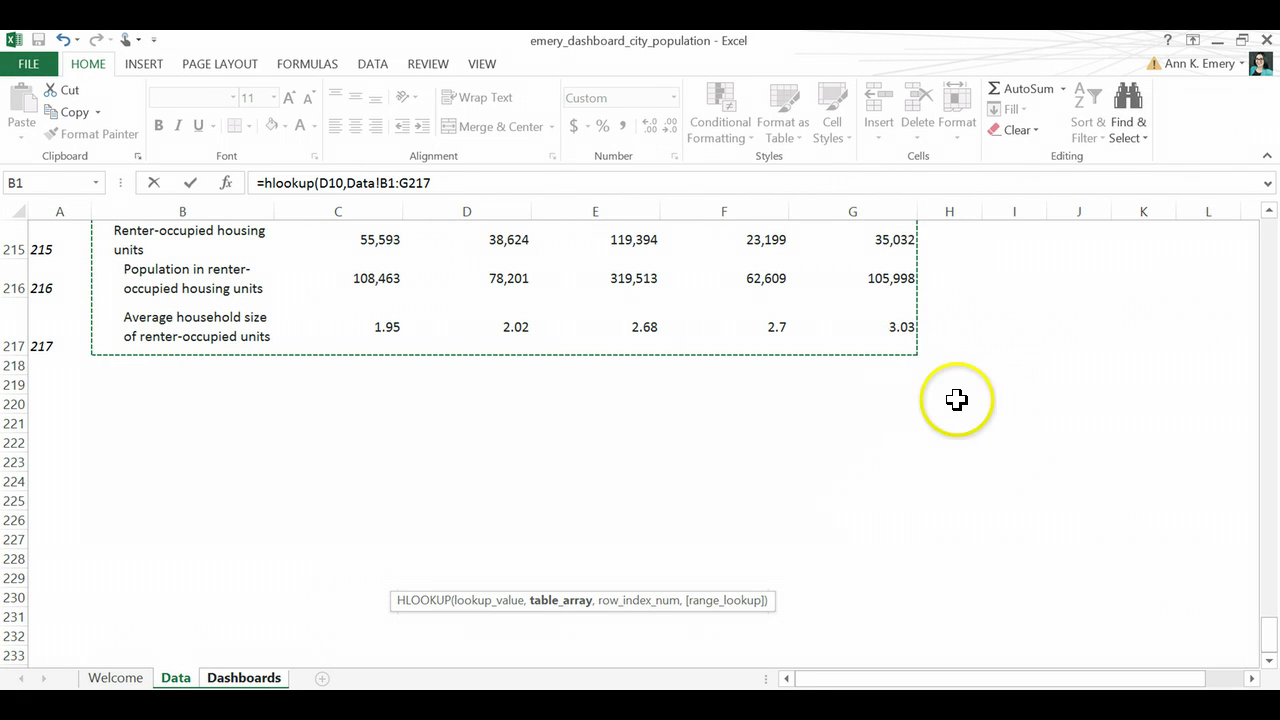
left_click_drag(1268, 638, 1272, 236)
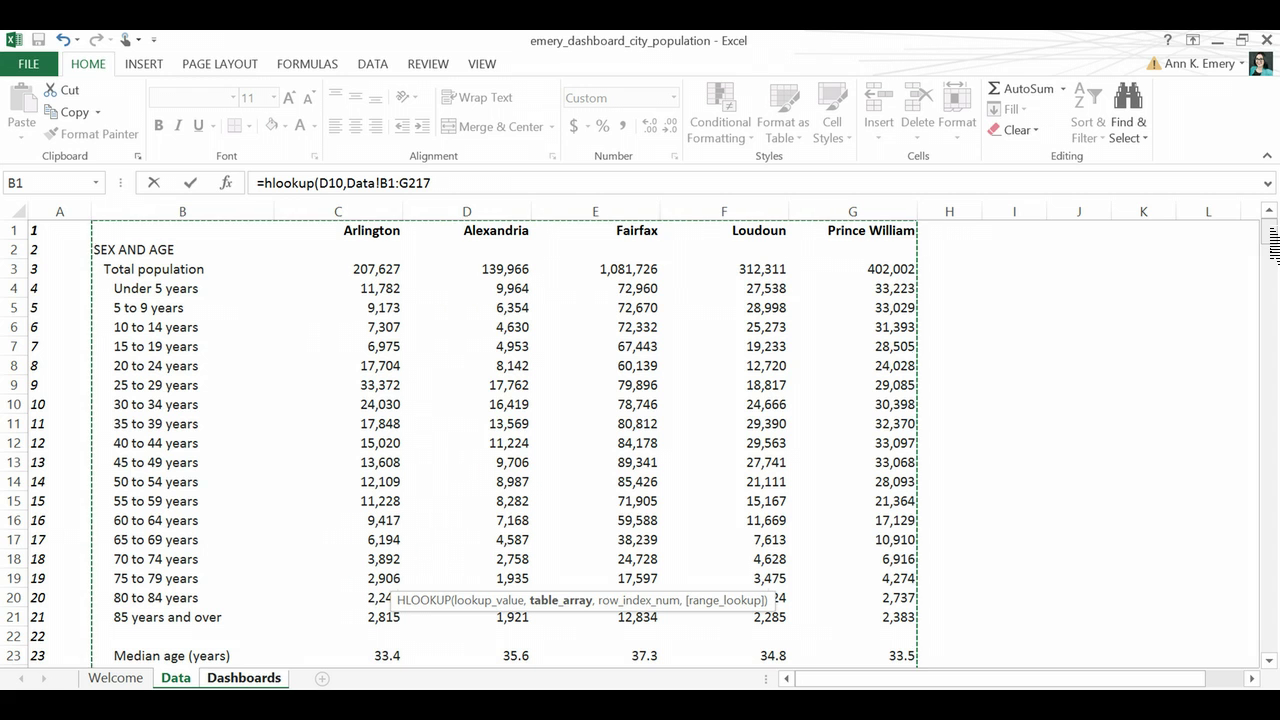
Step: Continue the HLOOKUP in the formula bar with row index 3 for total population
type(",")
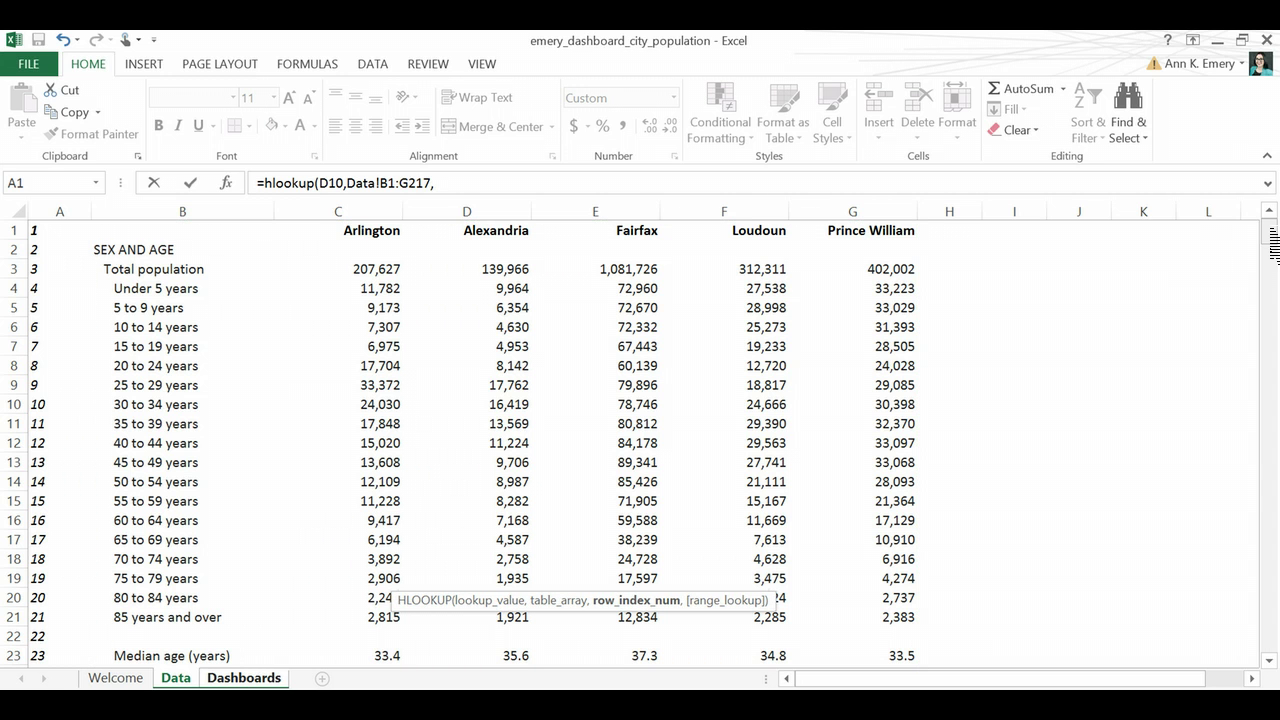
left_click(447, 180)
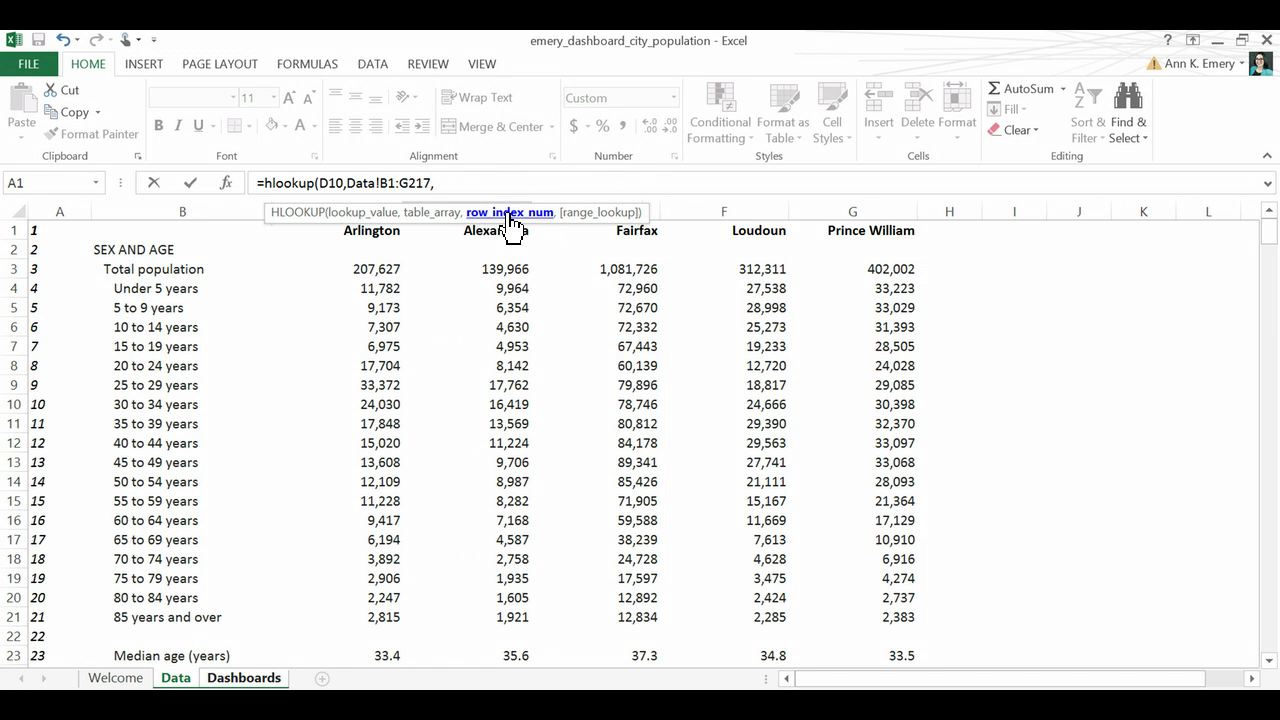
left_click(512, 222)
left_click(517, 225)
left_click(227, 182)
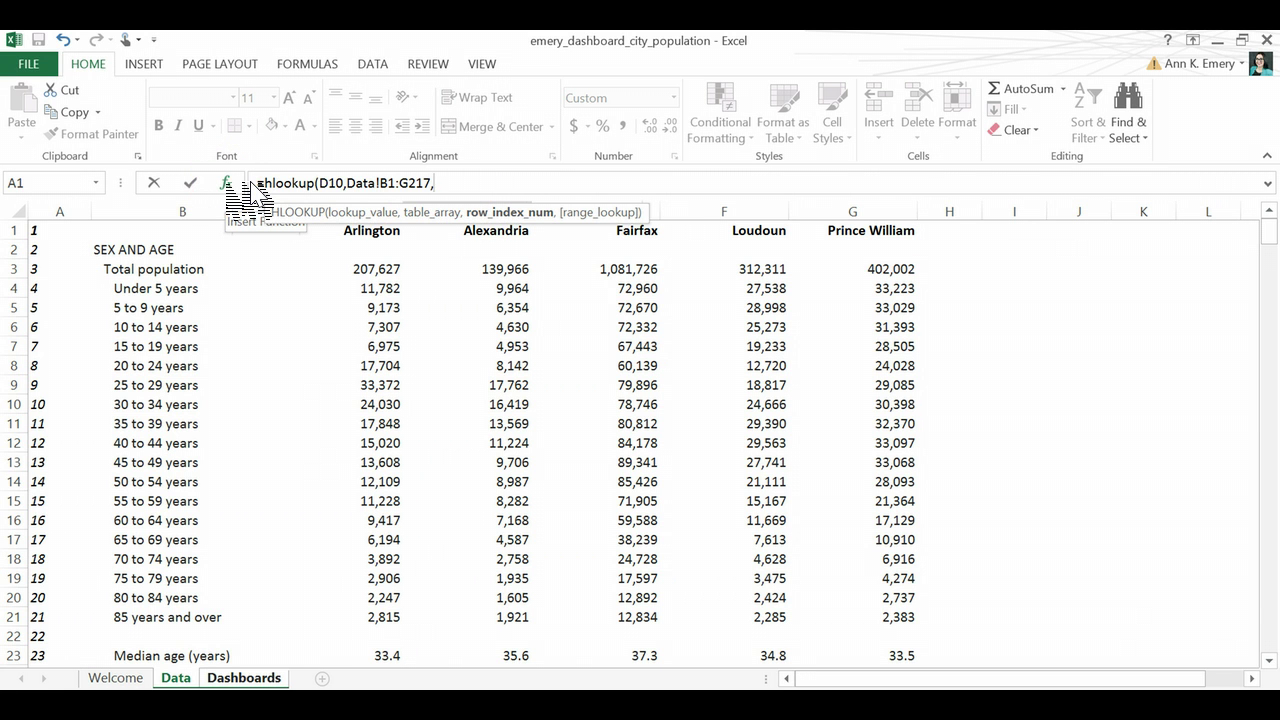
left_click(470, 183)
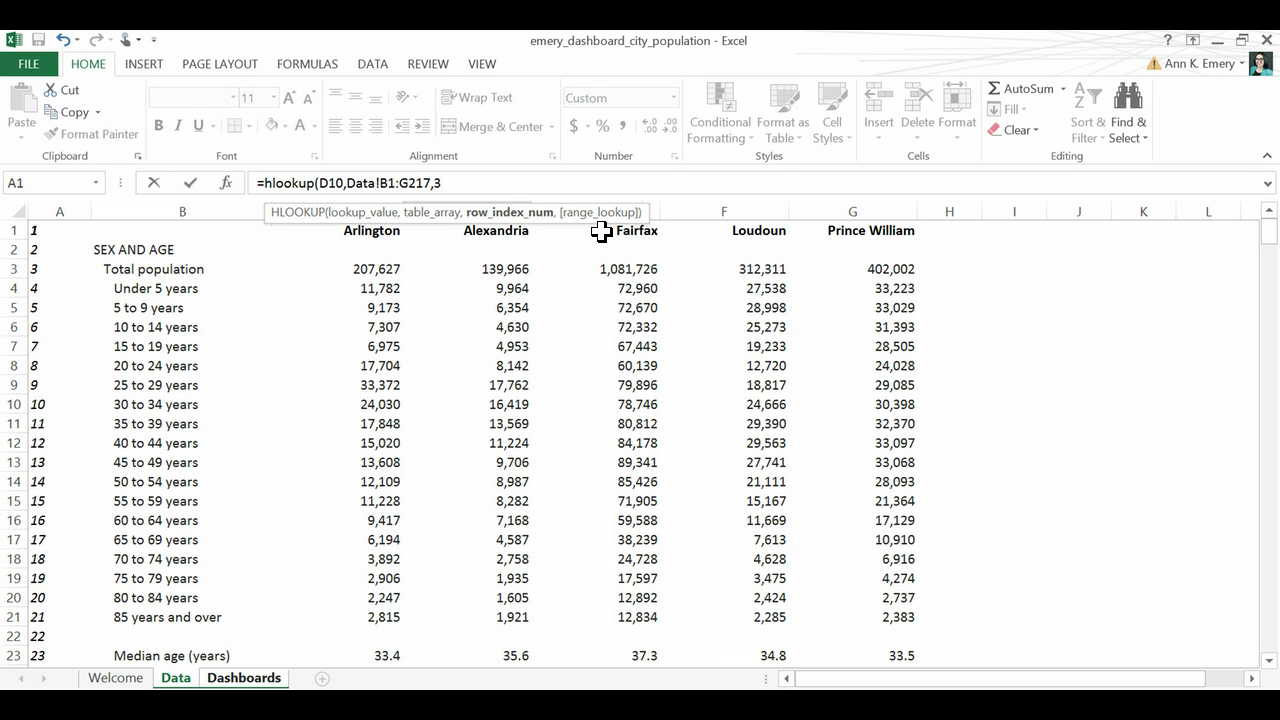
Step: Complete the formula as =HLOOKUP(D10,Data!B1:G217,3,FALSE) and check that D12 returns 402,002
type(",false")
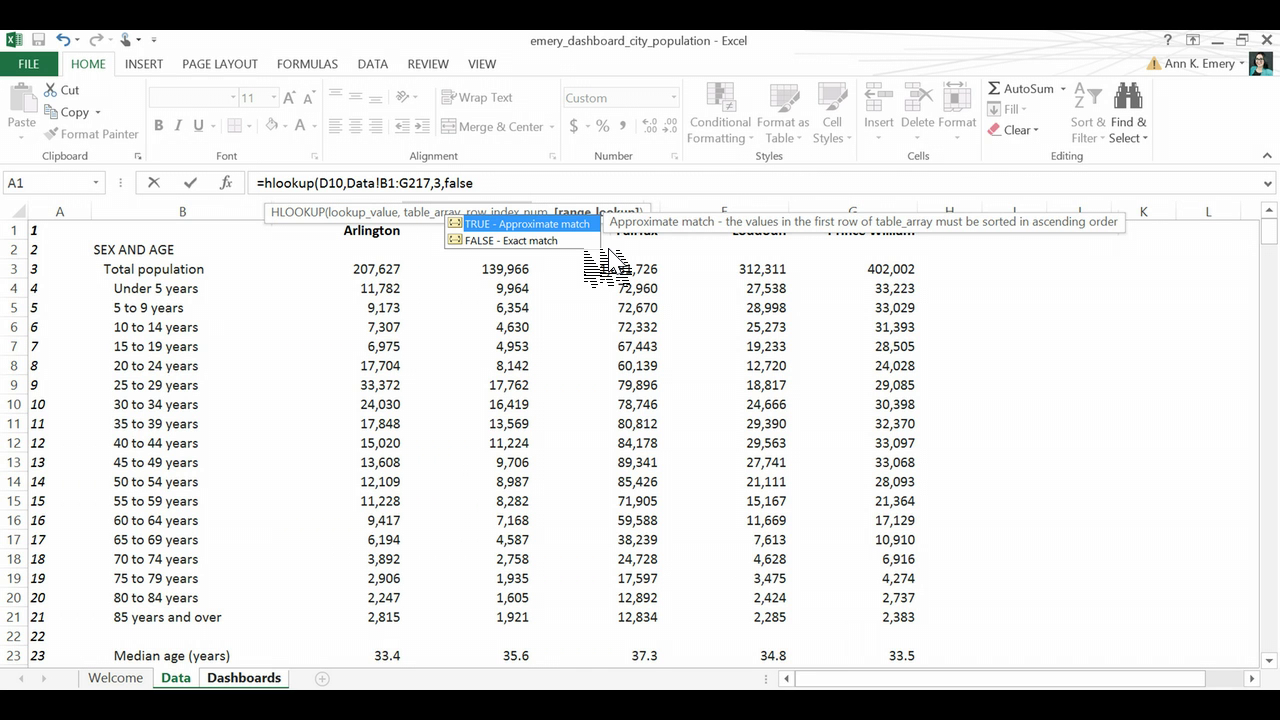
type(")")
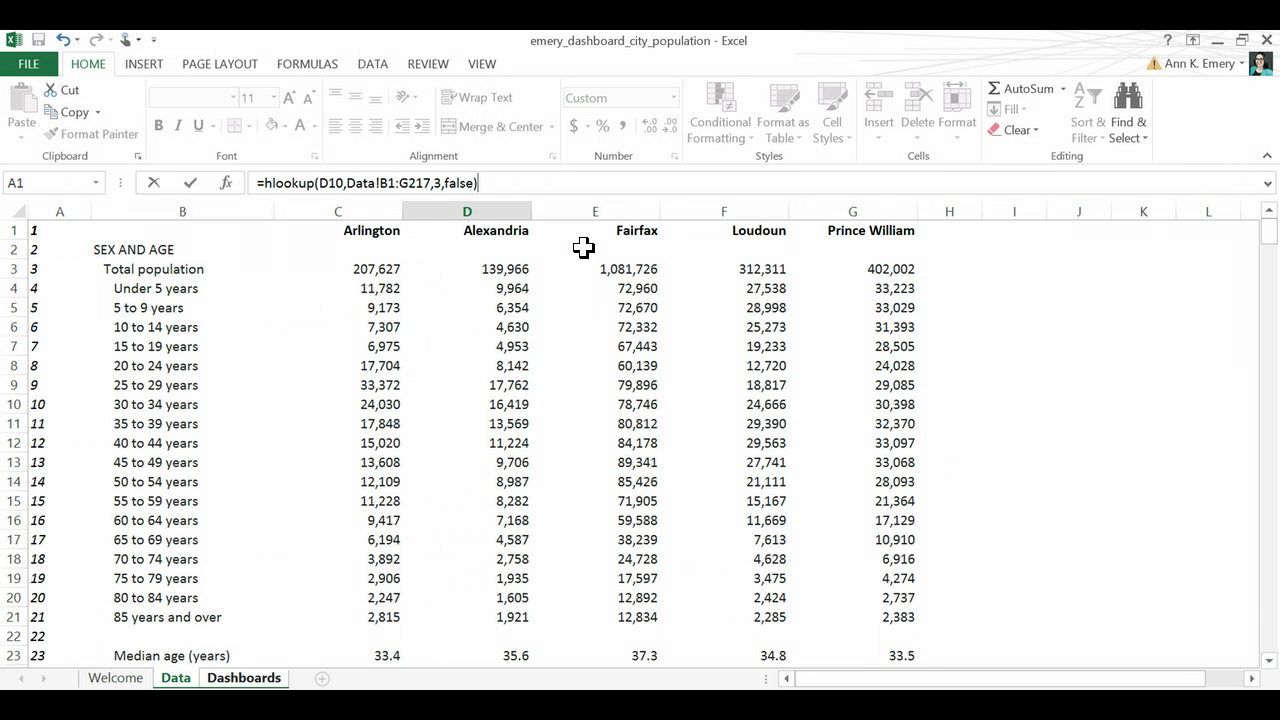
key("Return")
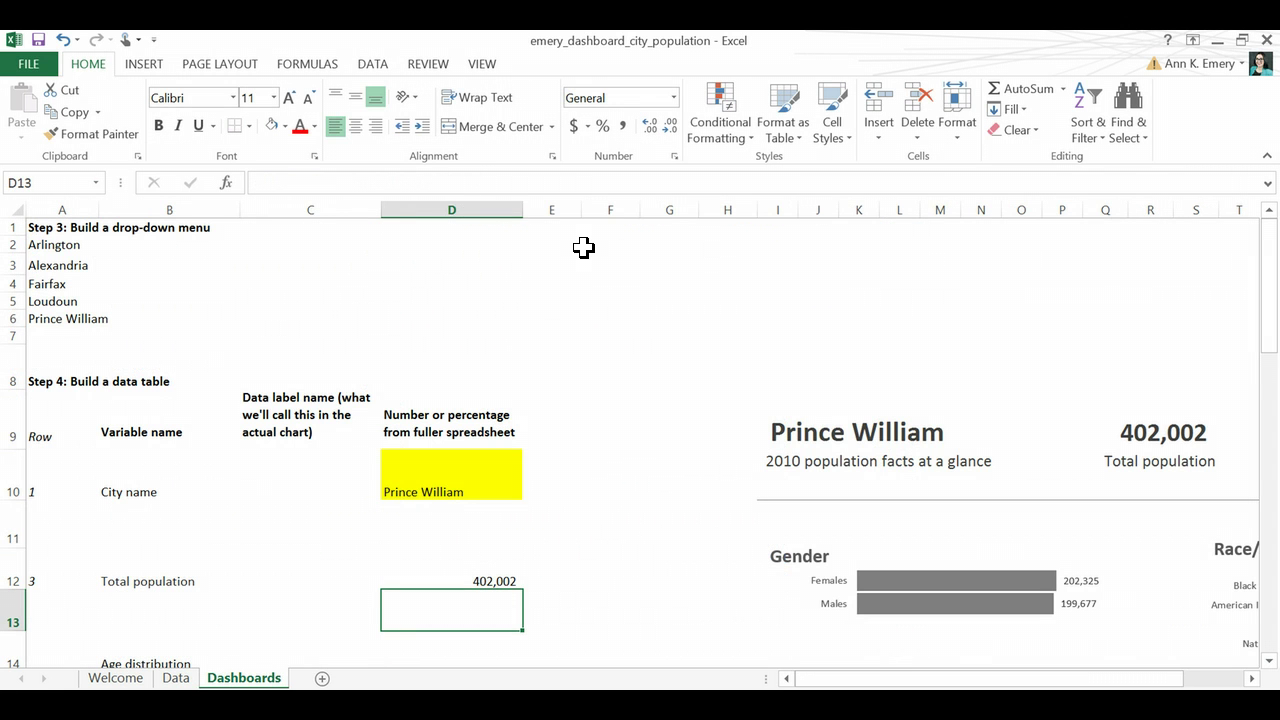
left_click(469, 571)
left_click(449, 590)
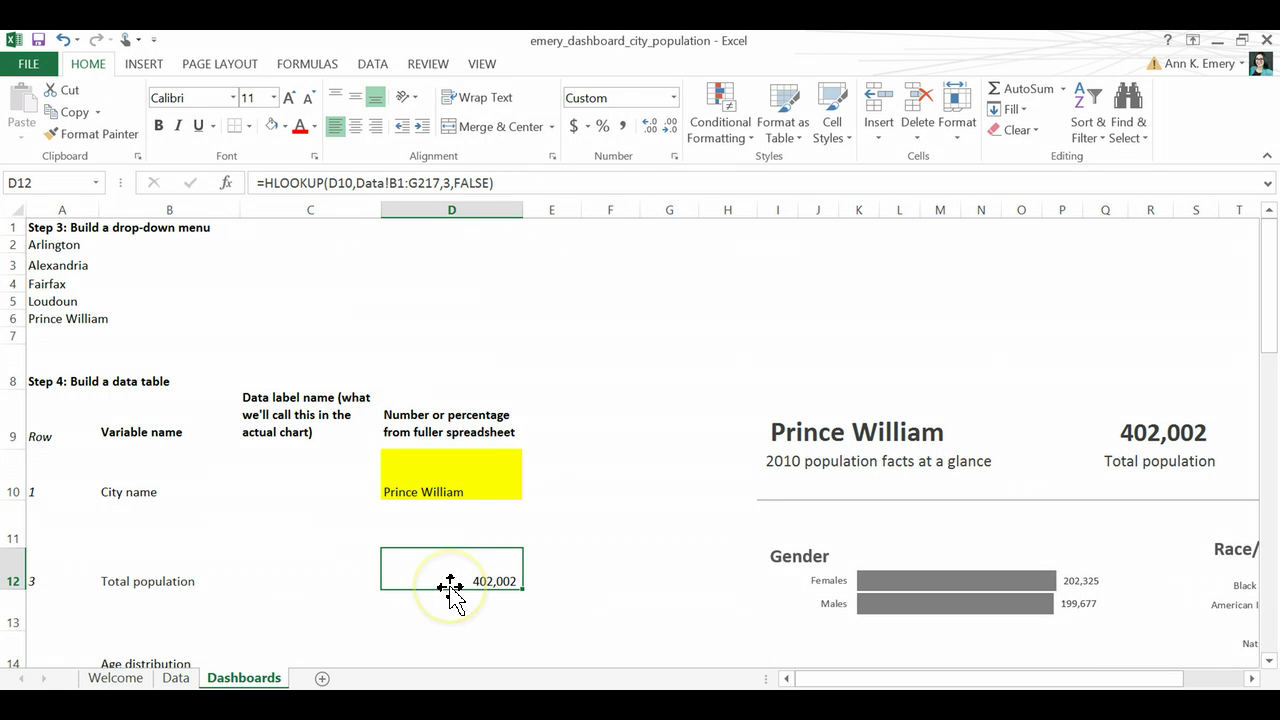
left_click(449, 576)
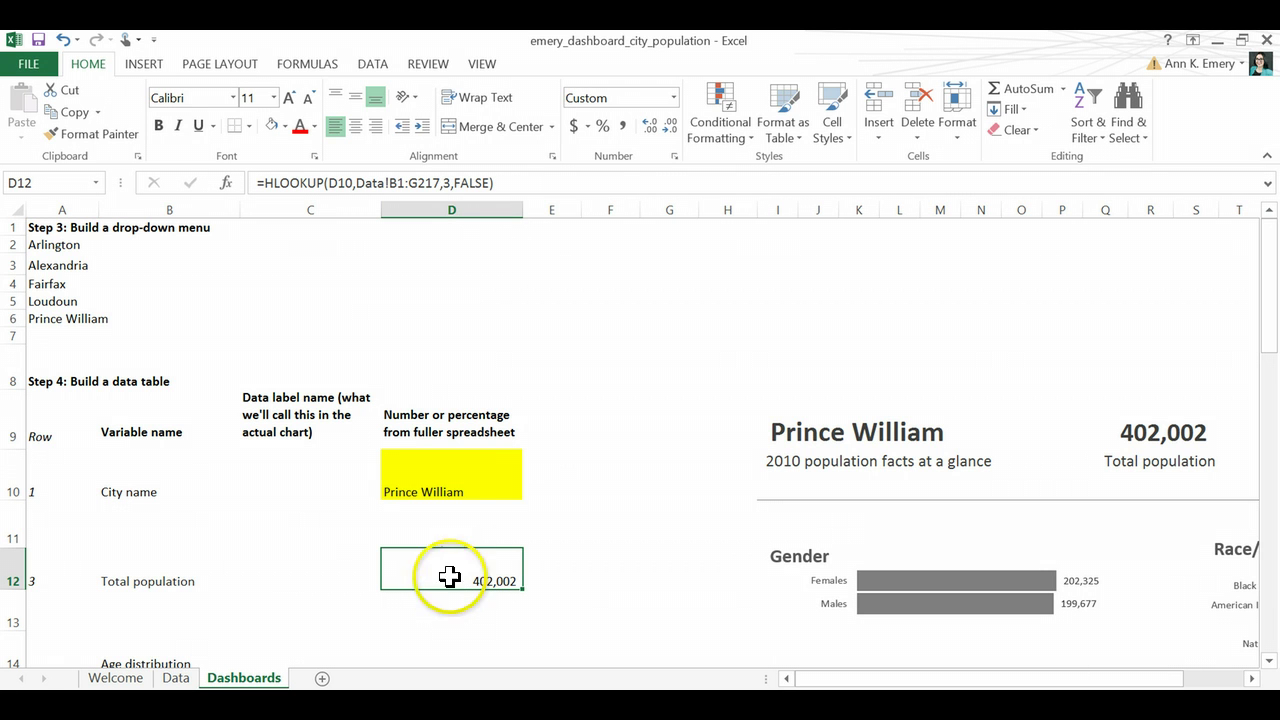
Step: Confirm Prince William's total of 402002 in G3 on the Data sheet, then return to Dashboards
left_click(203, 679)
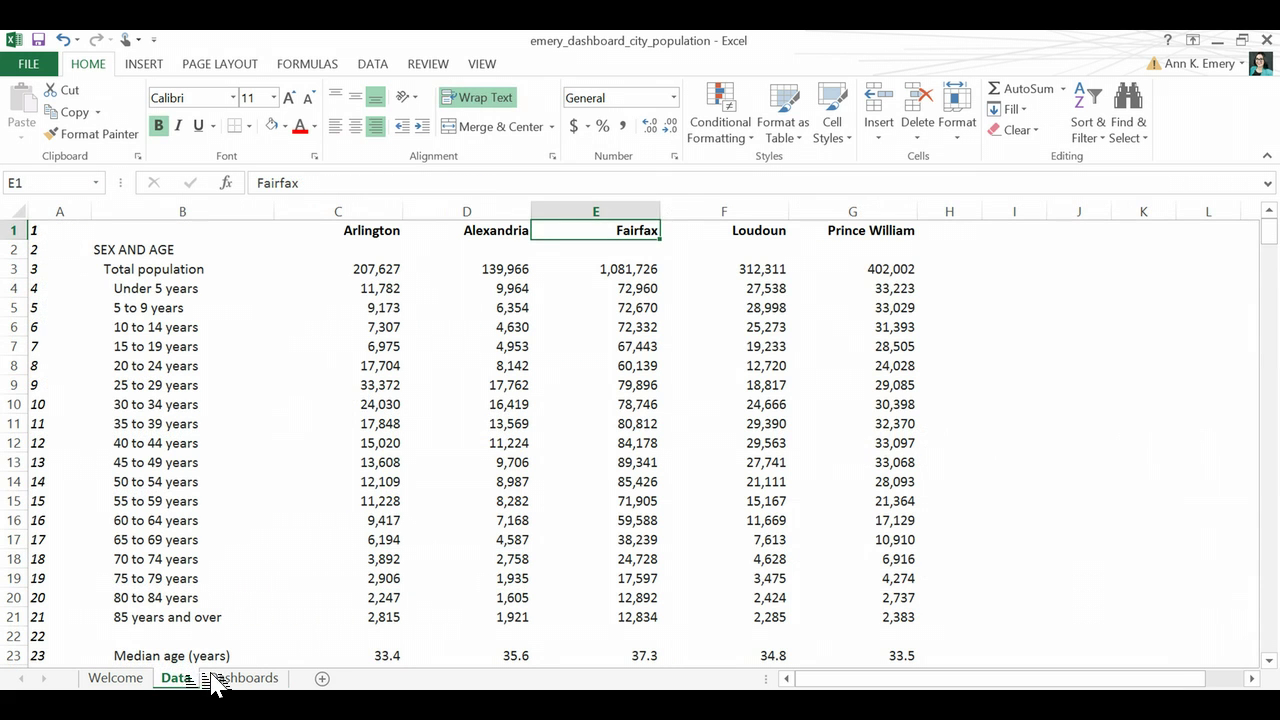
left_click(890, 268)
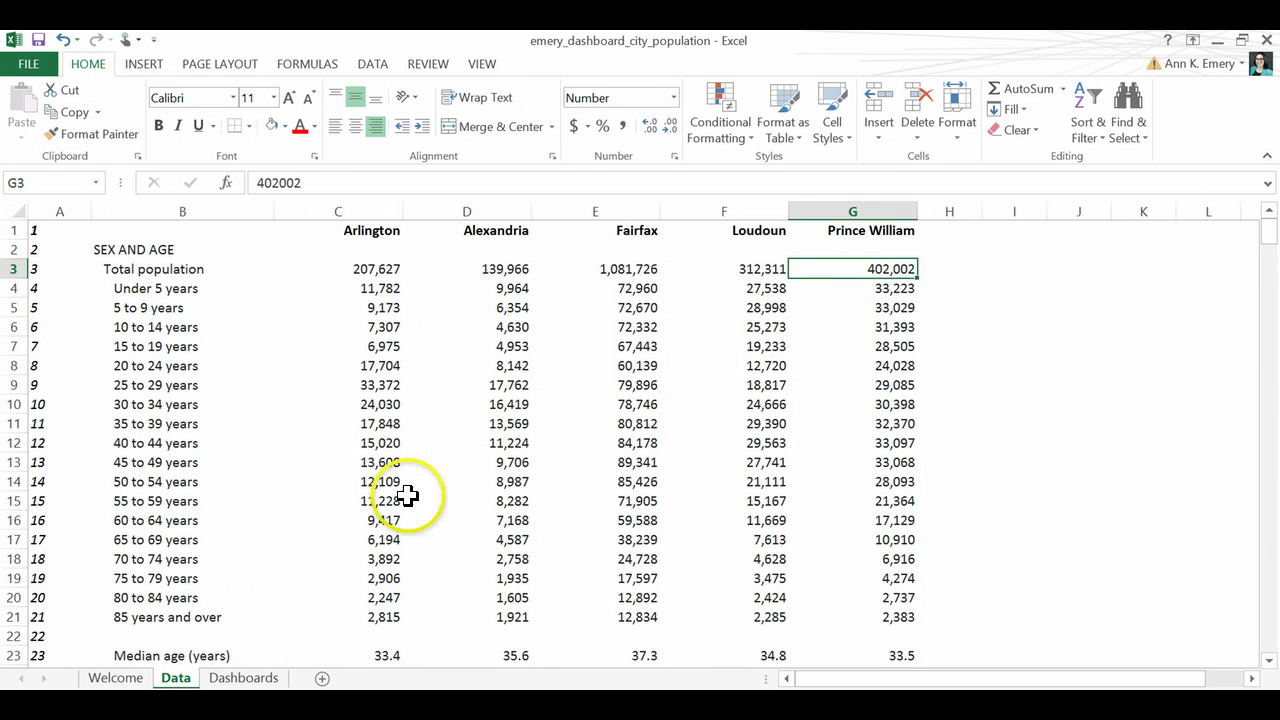
left_click(245, 679)
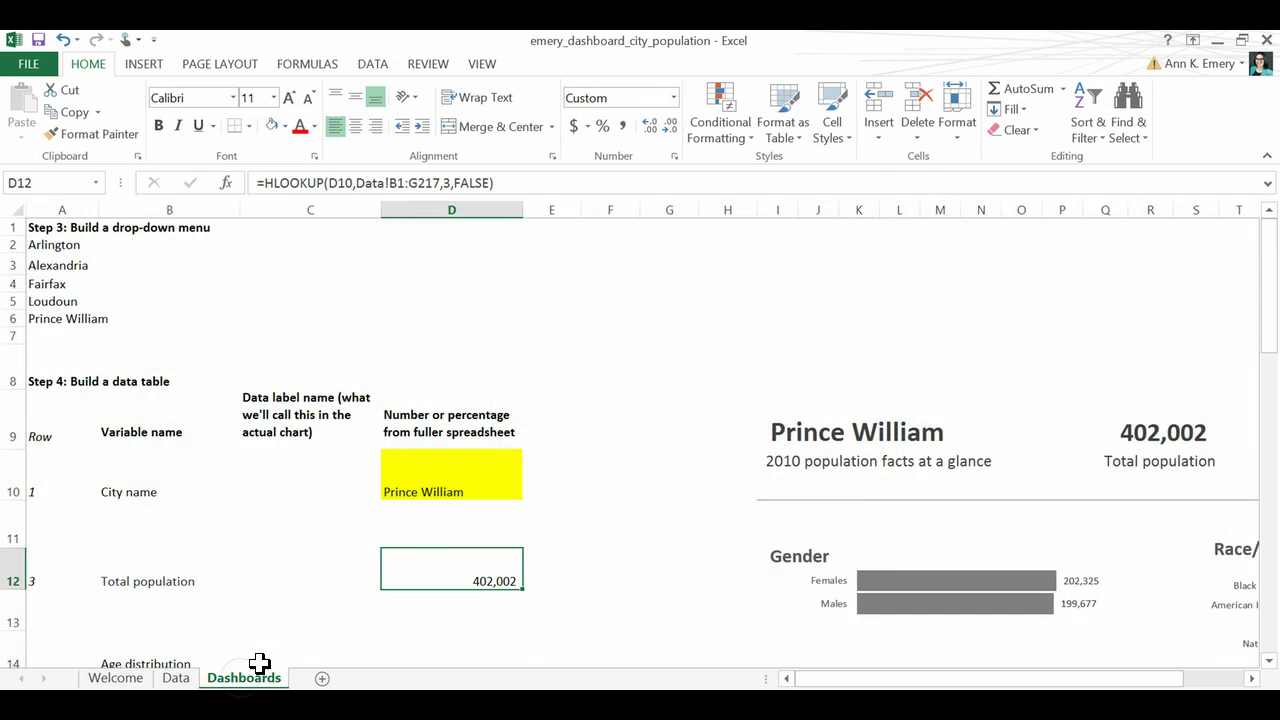
Step: Copy D12's Total population formula into the Under 5 years cell D15, which returns #N/A
scroll(648, 407, "down", 2)
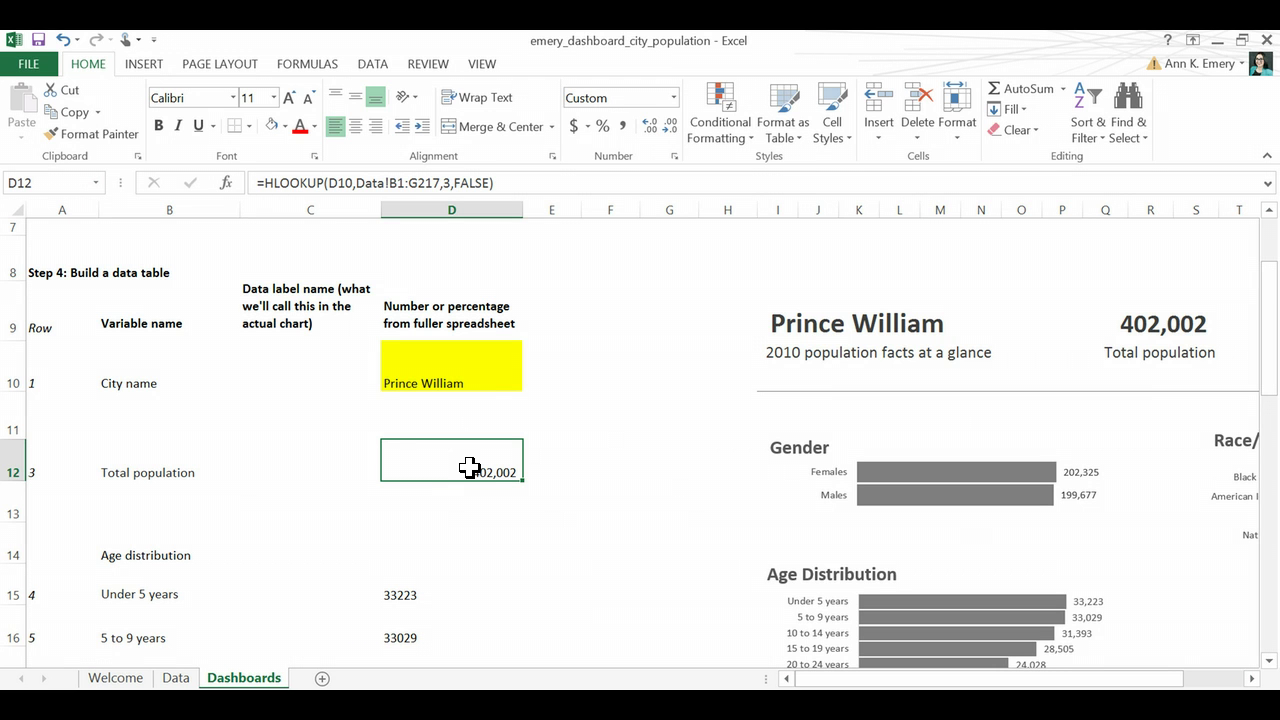
left_click(470, 468)
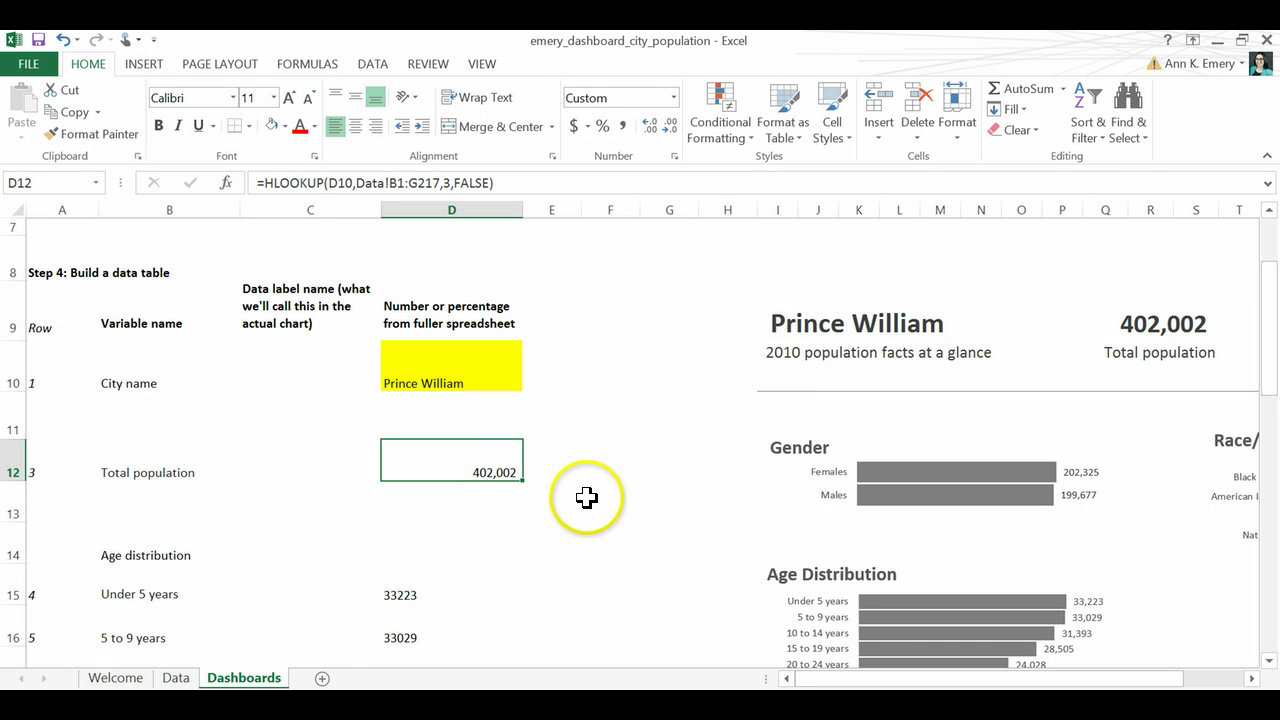
key("ctrl+c")
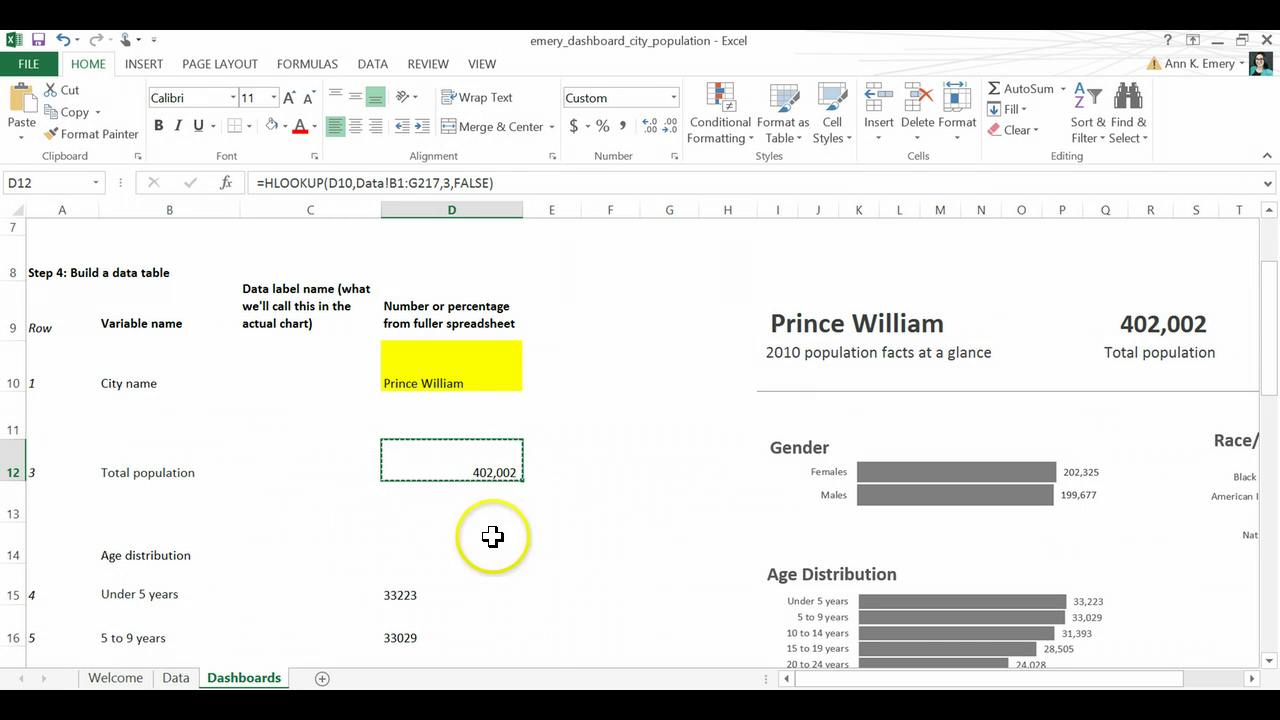
left_click(417, 588)
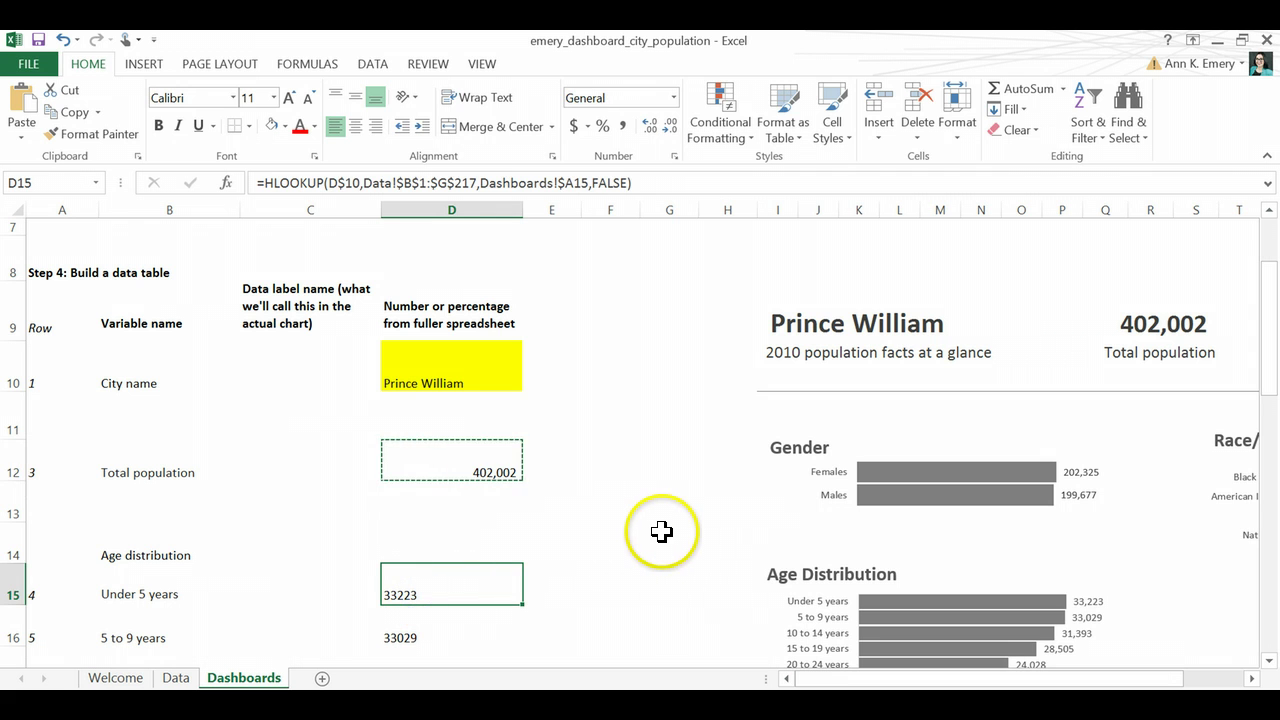
key("ctrl+v")
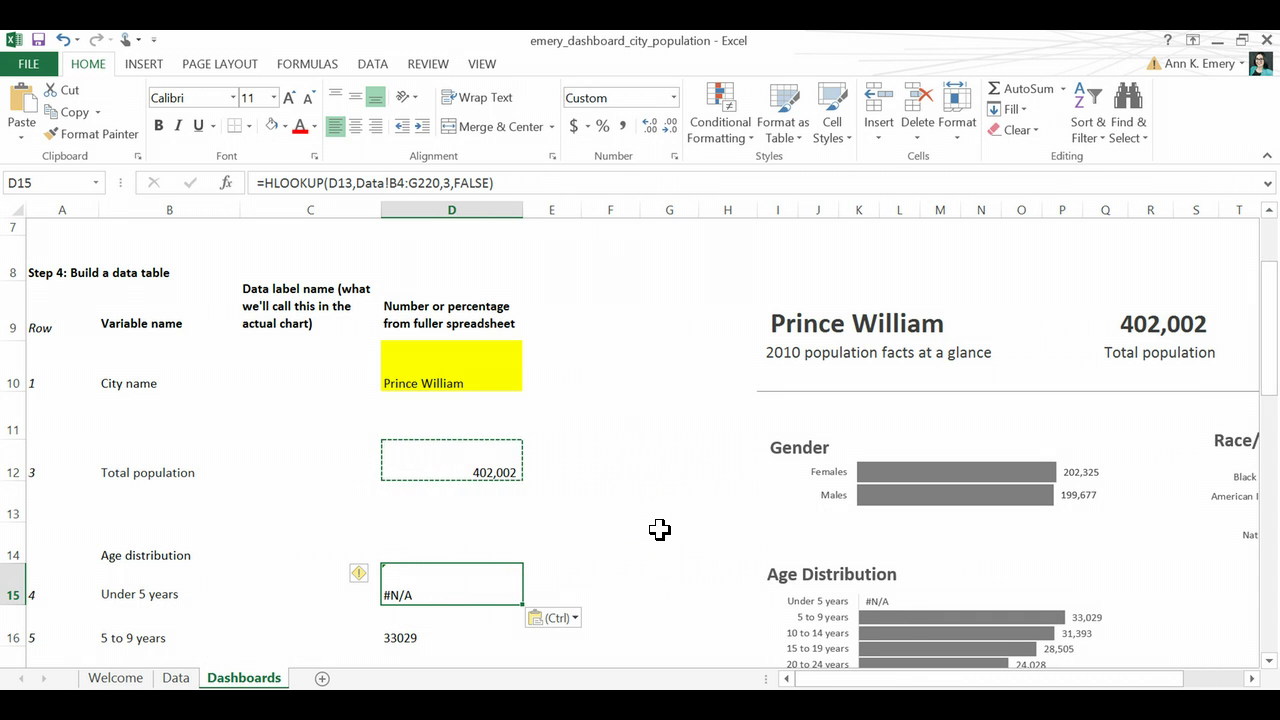
Step: Compare D12's references (D10, B1:G217) with D15's shifted ones (D13, B4:G220)
left_click(501, 461)
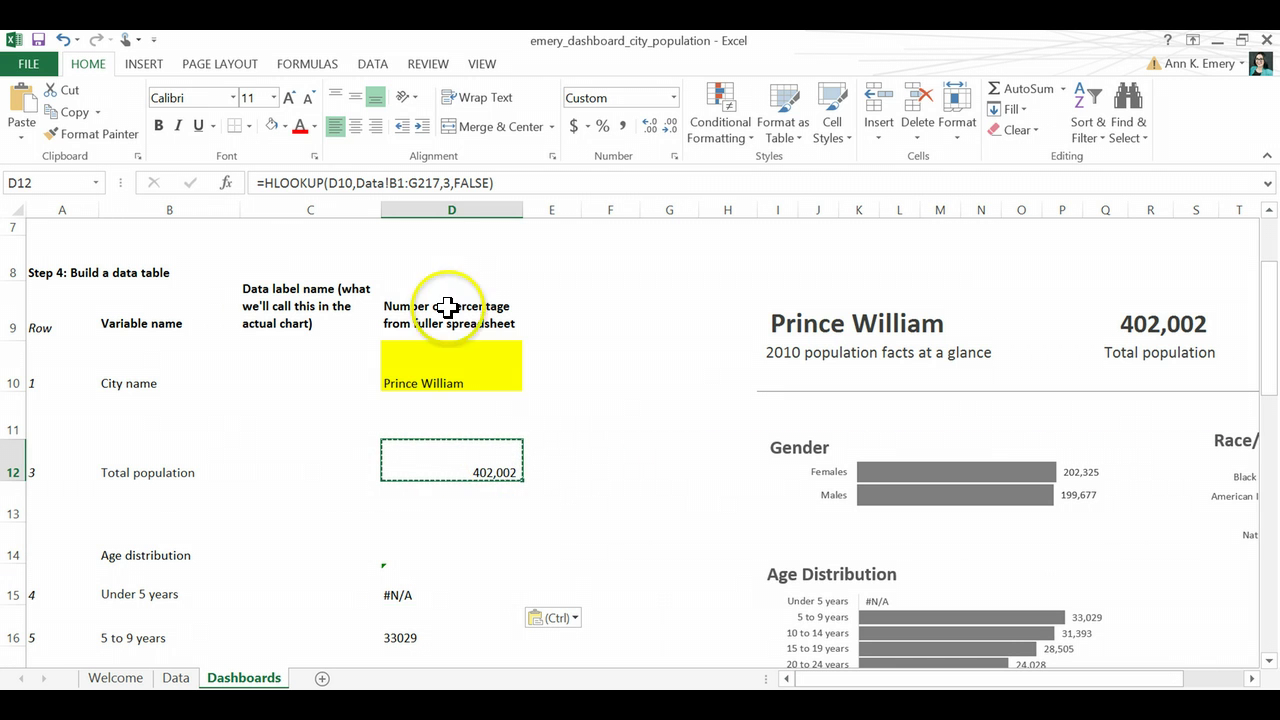
left_click(374, 184)
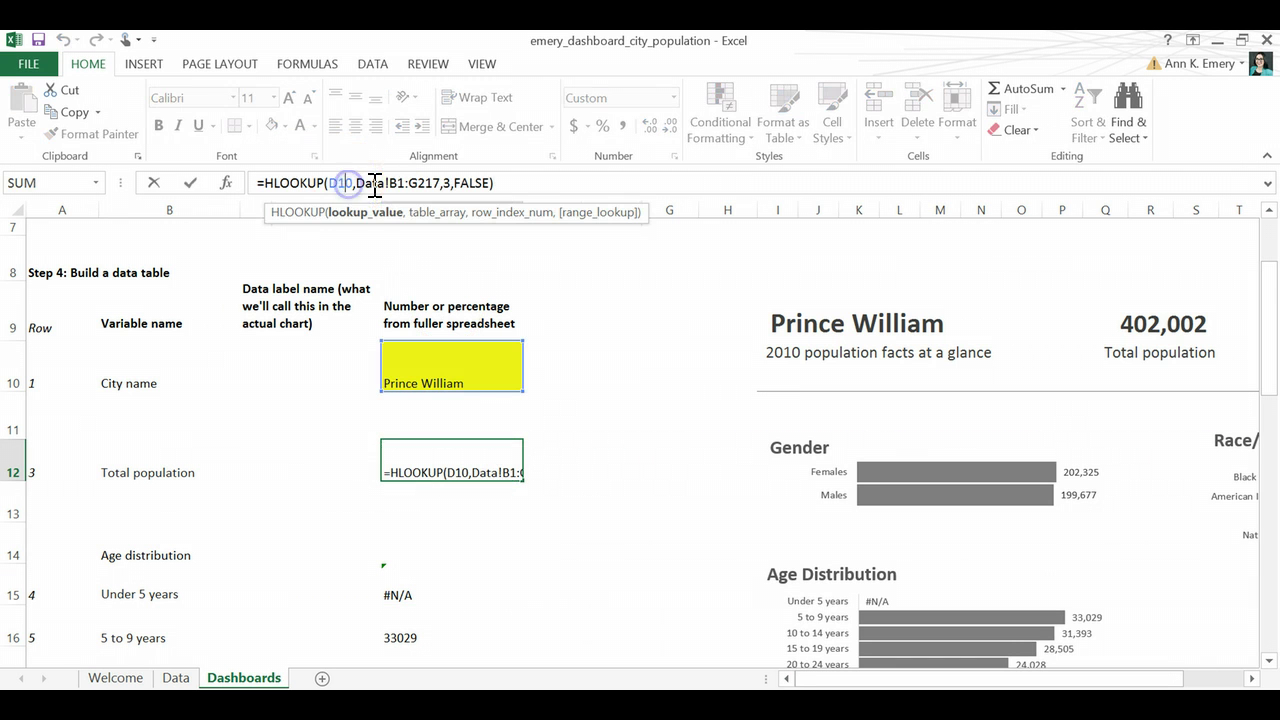
left_click(372, 213)
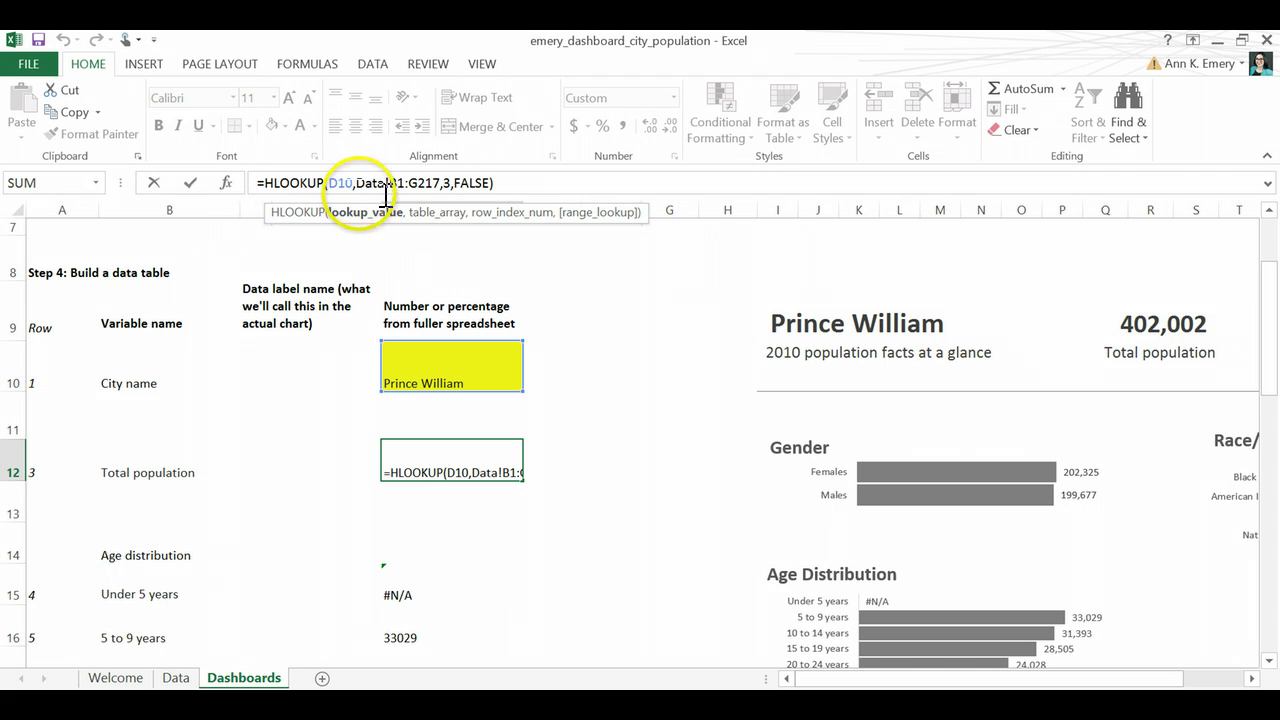
left_click(395, 388)
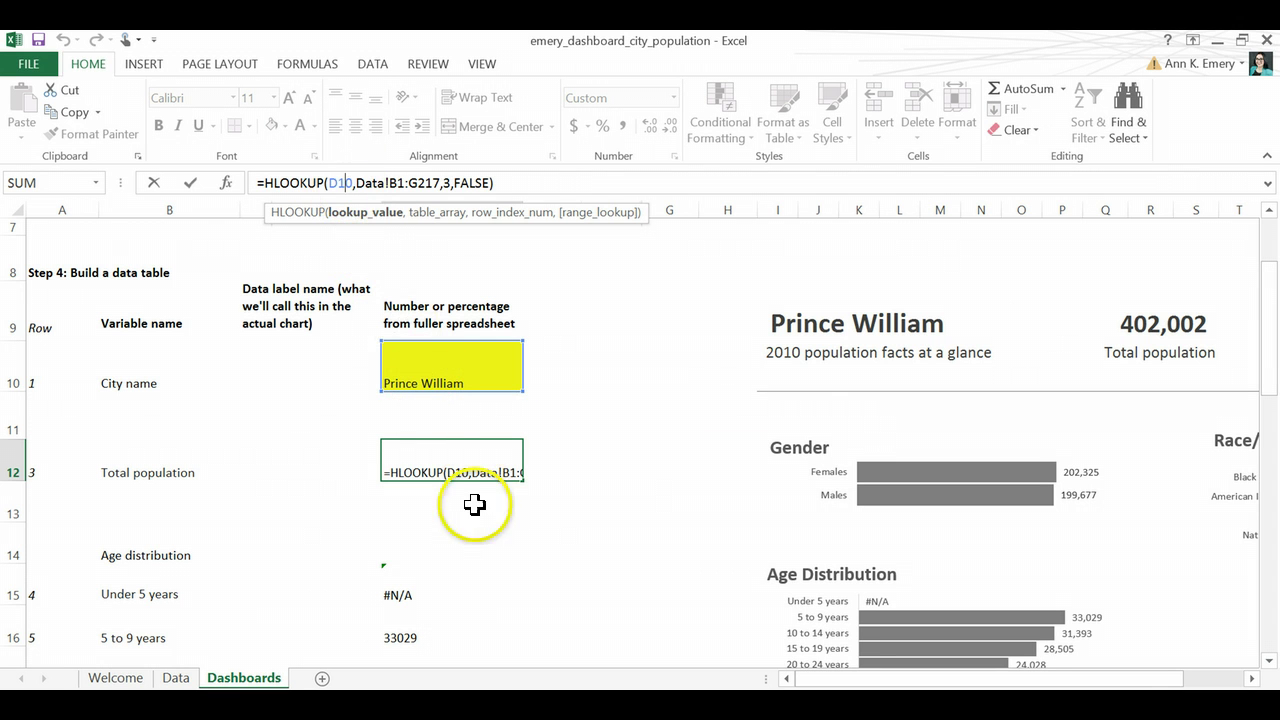
left_click(416, 588)
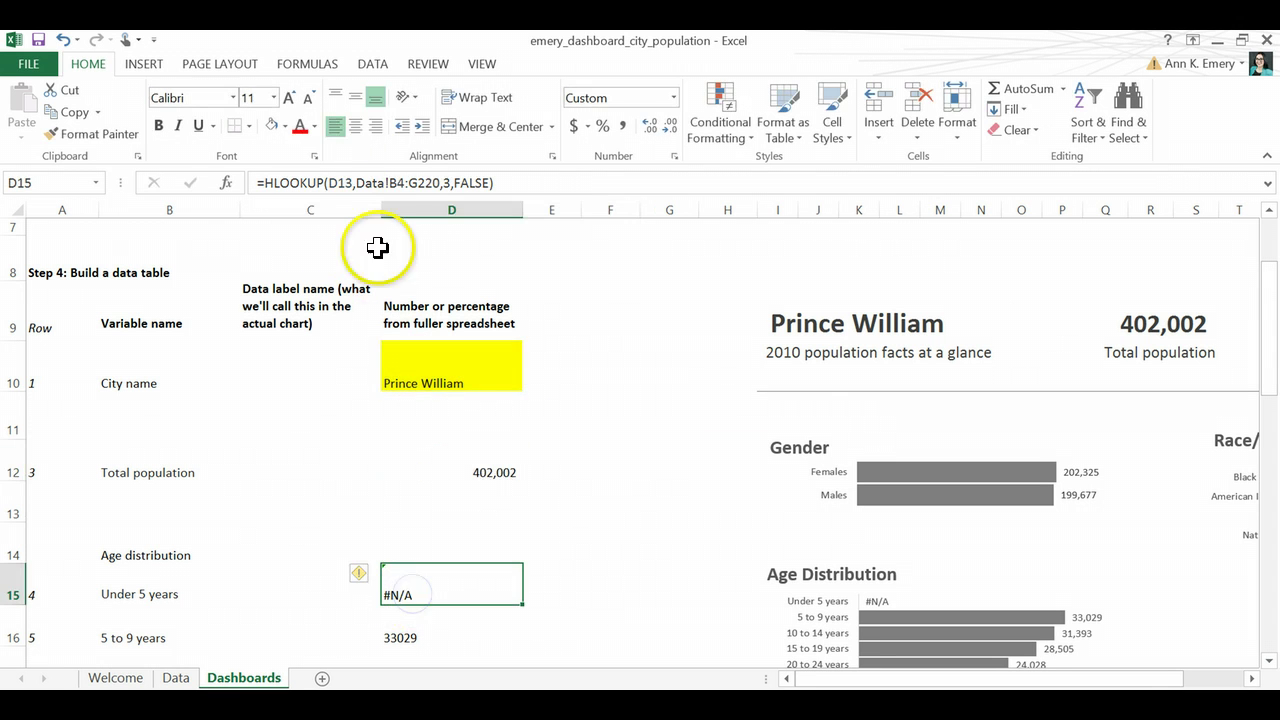
left_click(348, 183)
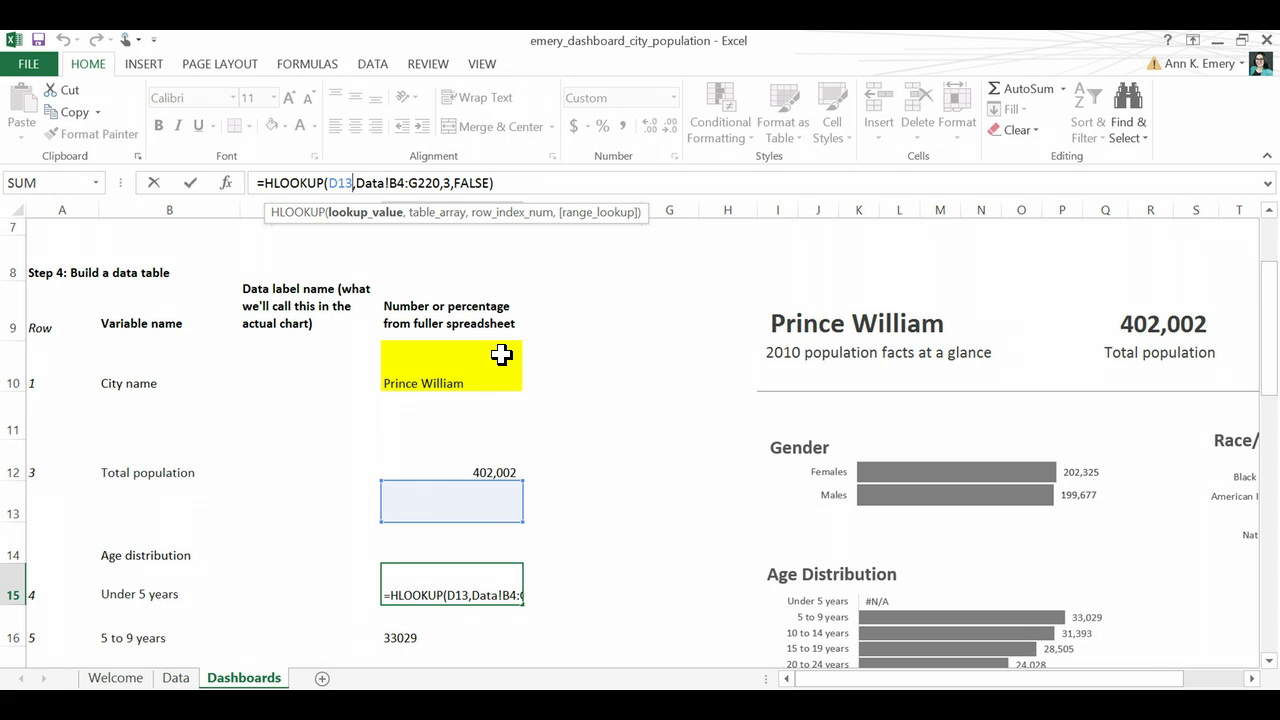
Step: Add a $ to D12's city reference so the lookup value reads D$10
left_click(481, 463)
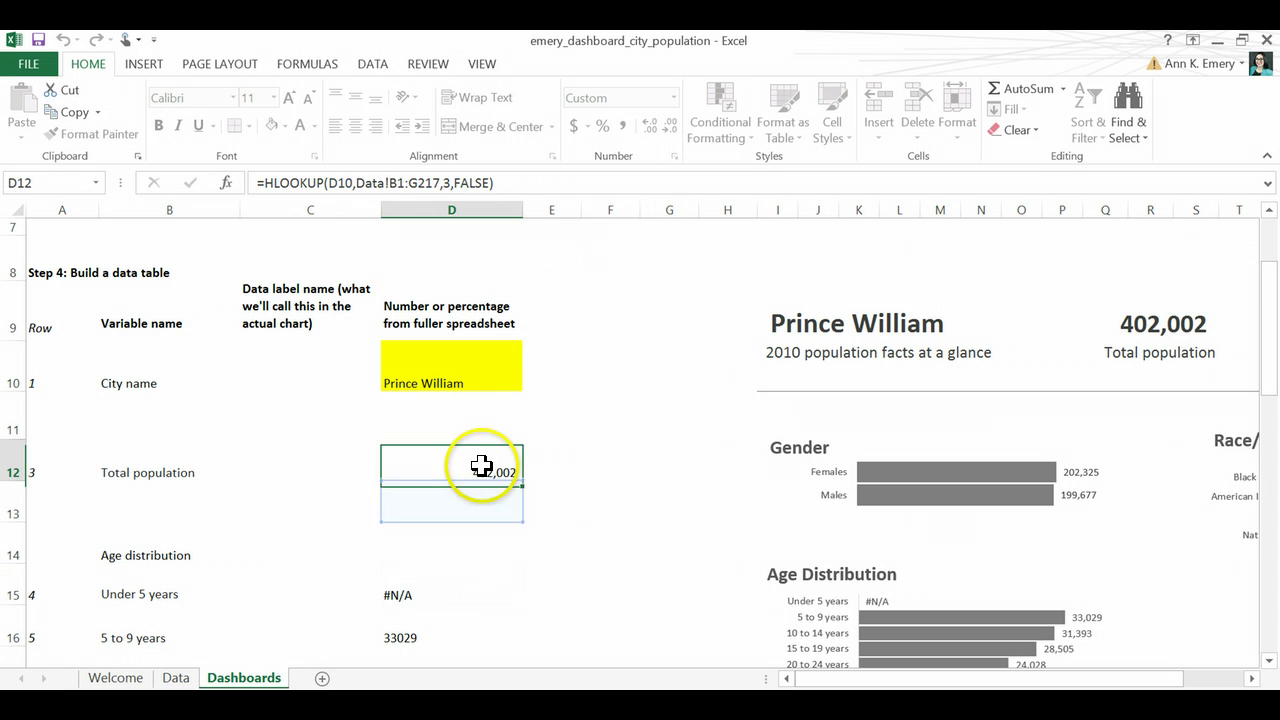
left_click(346, 183)
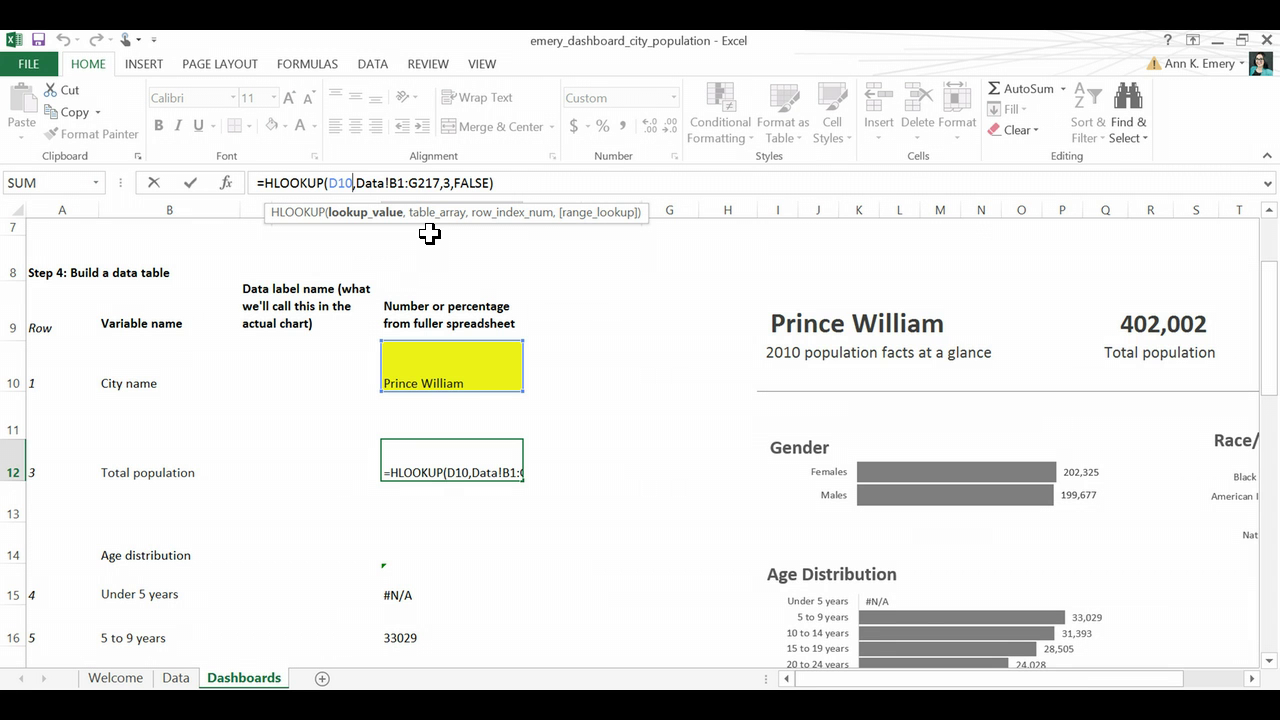
left_click(477, 233)
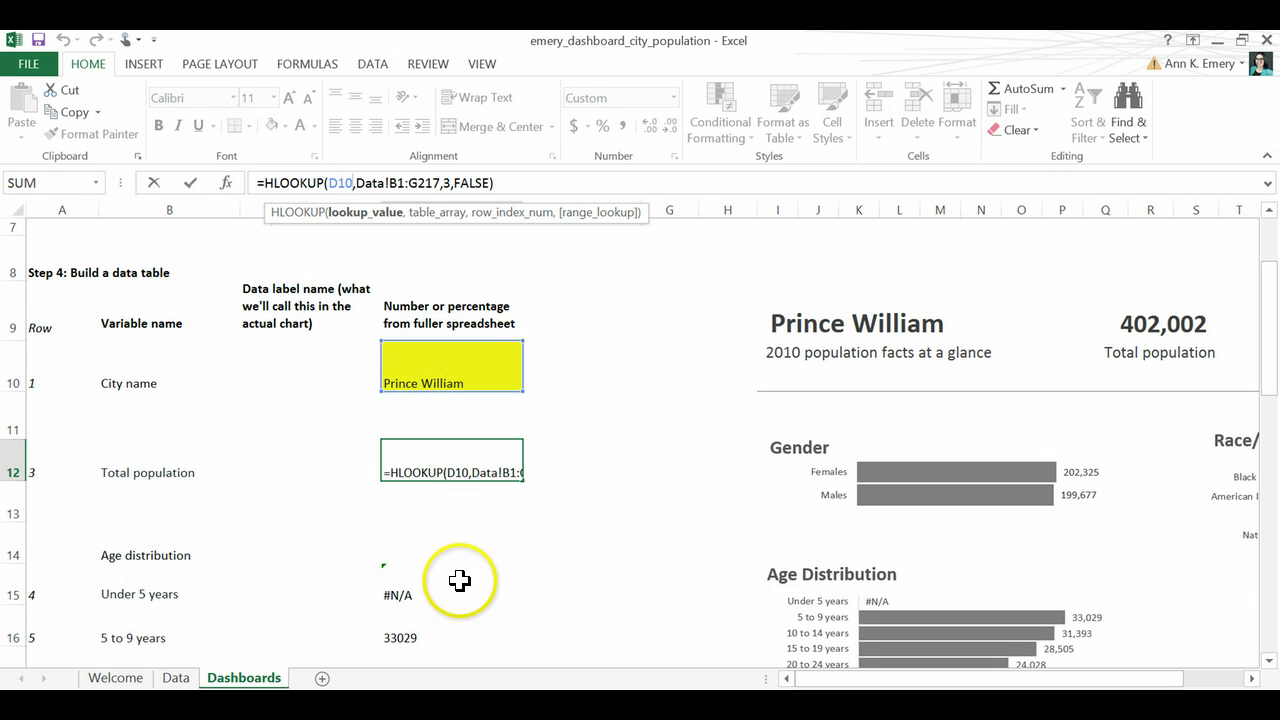
left_click(338, 182)
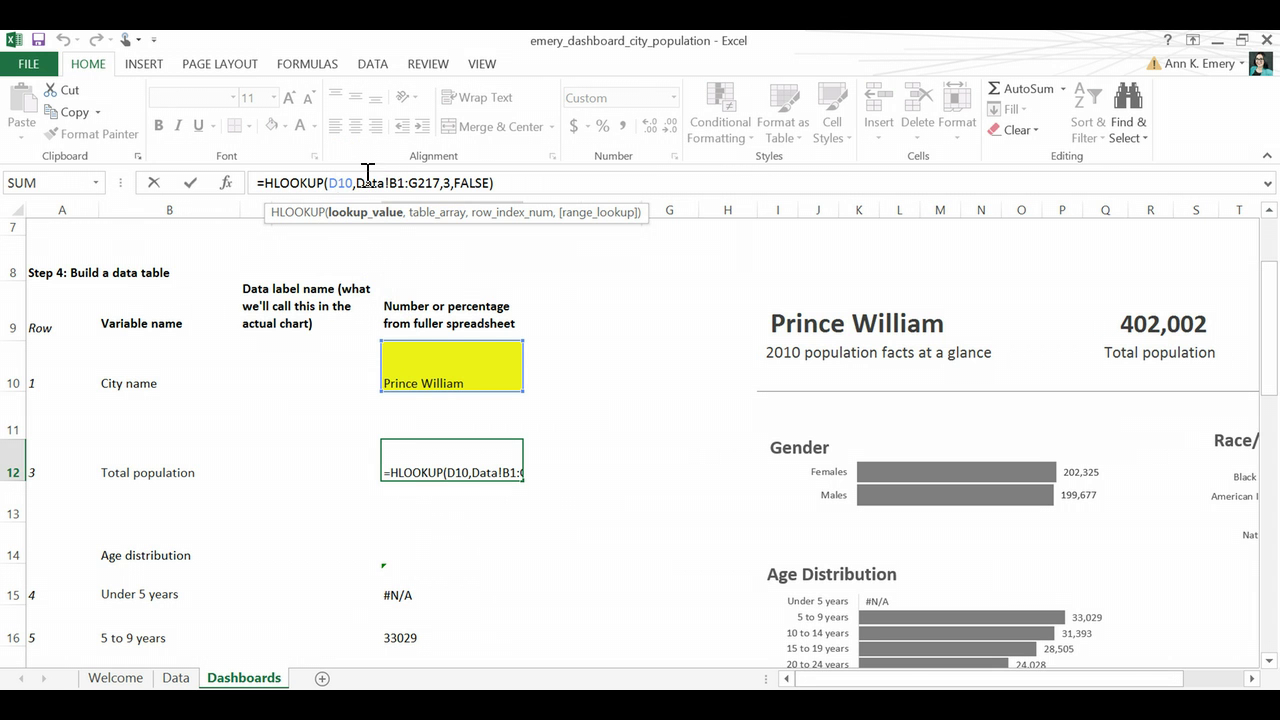
left_click(441, 343)
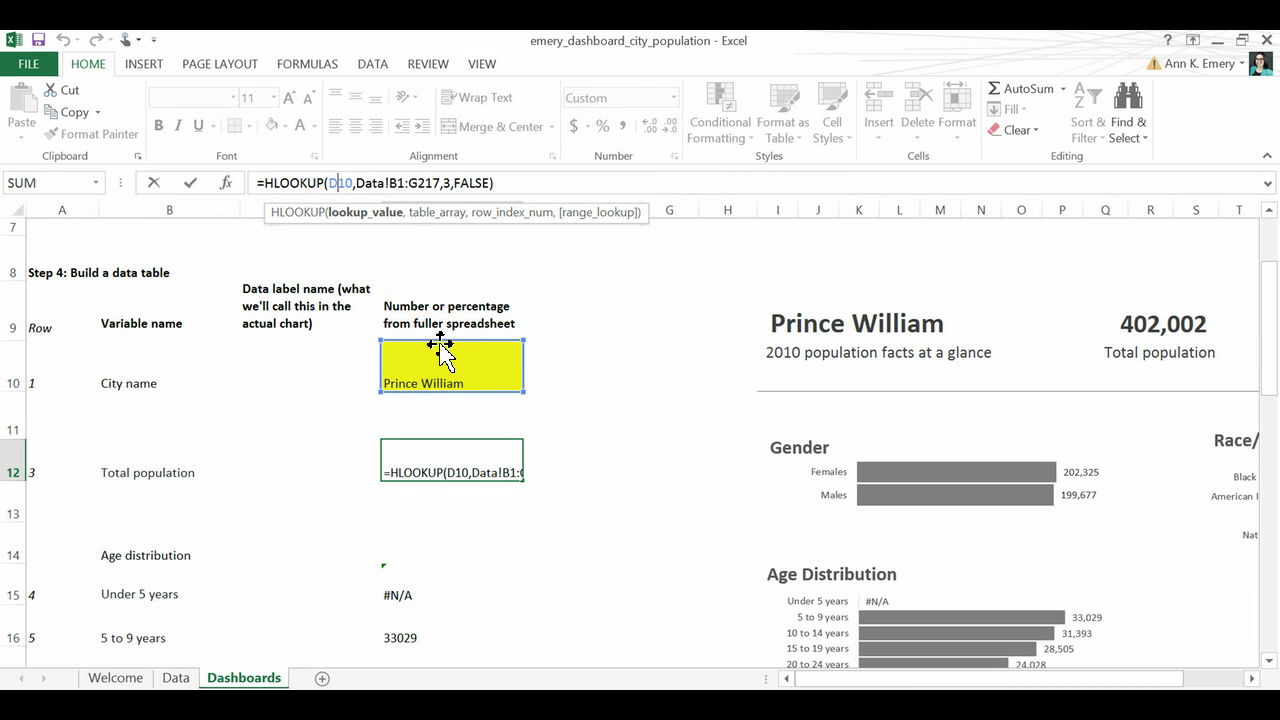
type("$")
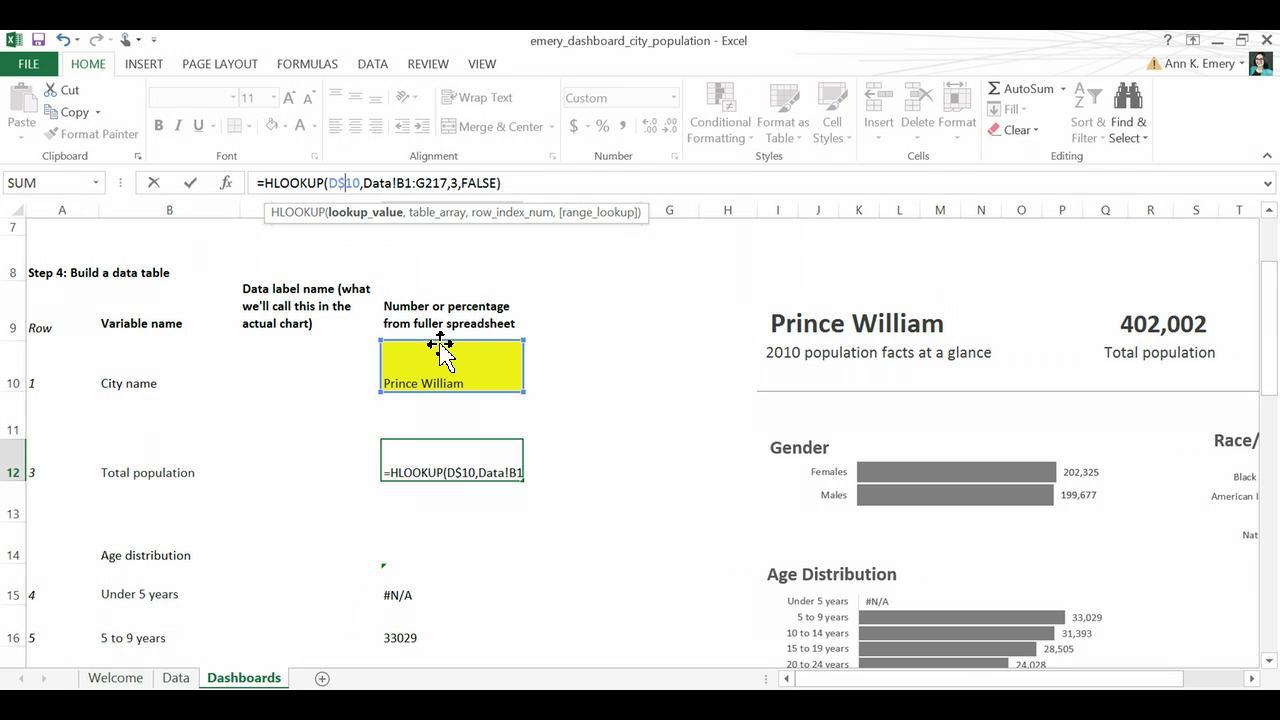
left_click(585, 346)
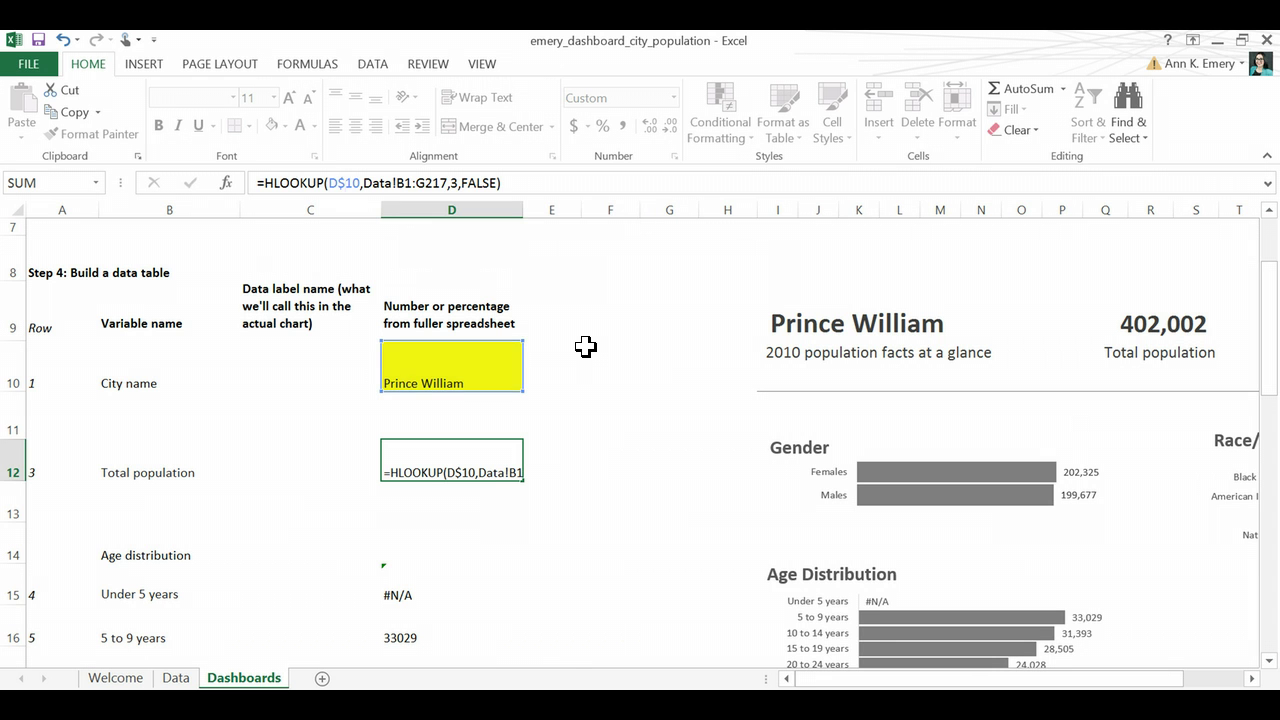
Step: Commit D12's D$10 formula (402,002) and paste it into the Under 5 years cell D15
key("Return")
key("Up")
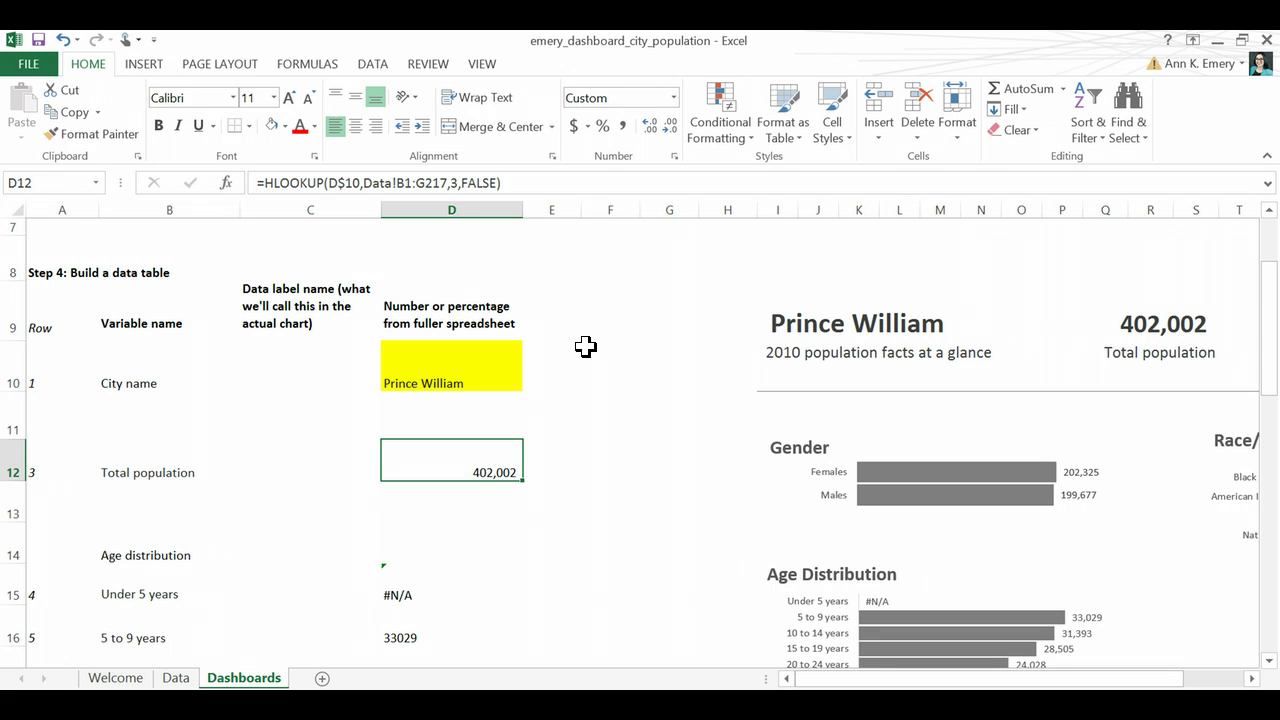
key("ctrl+c")
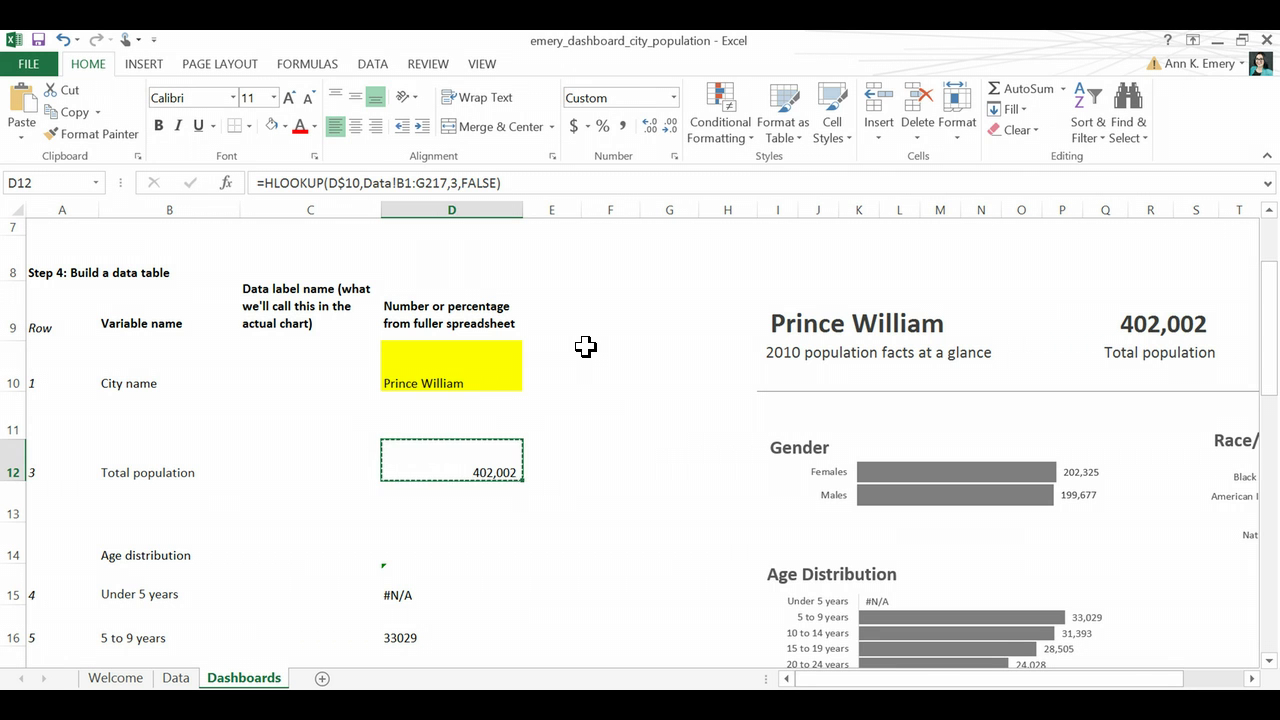
key("Down")
key("Down")
key("Down")
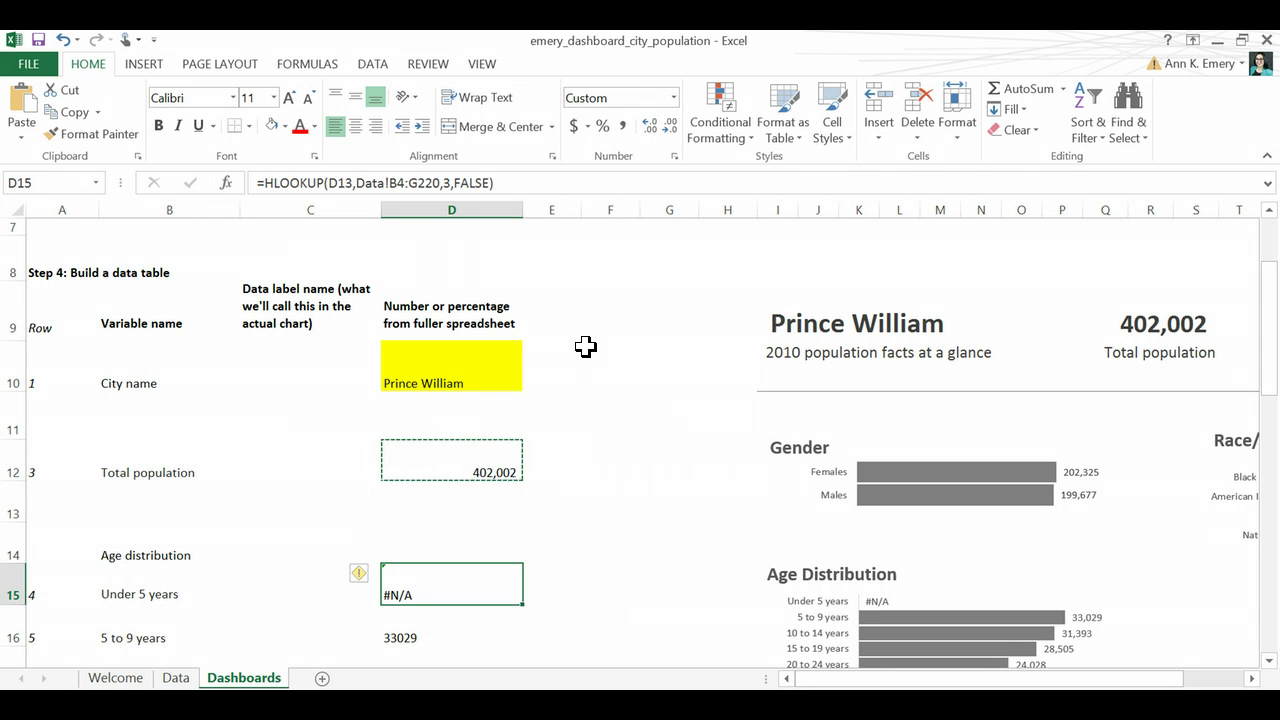
key("ctrl+v")
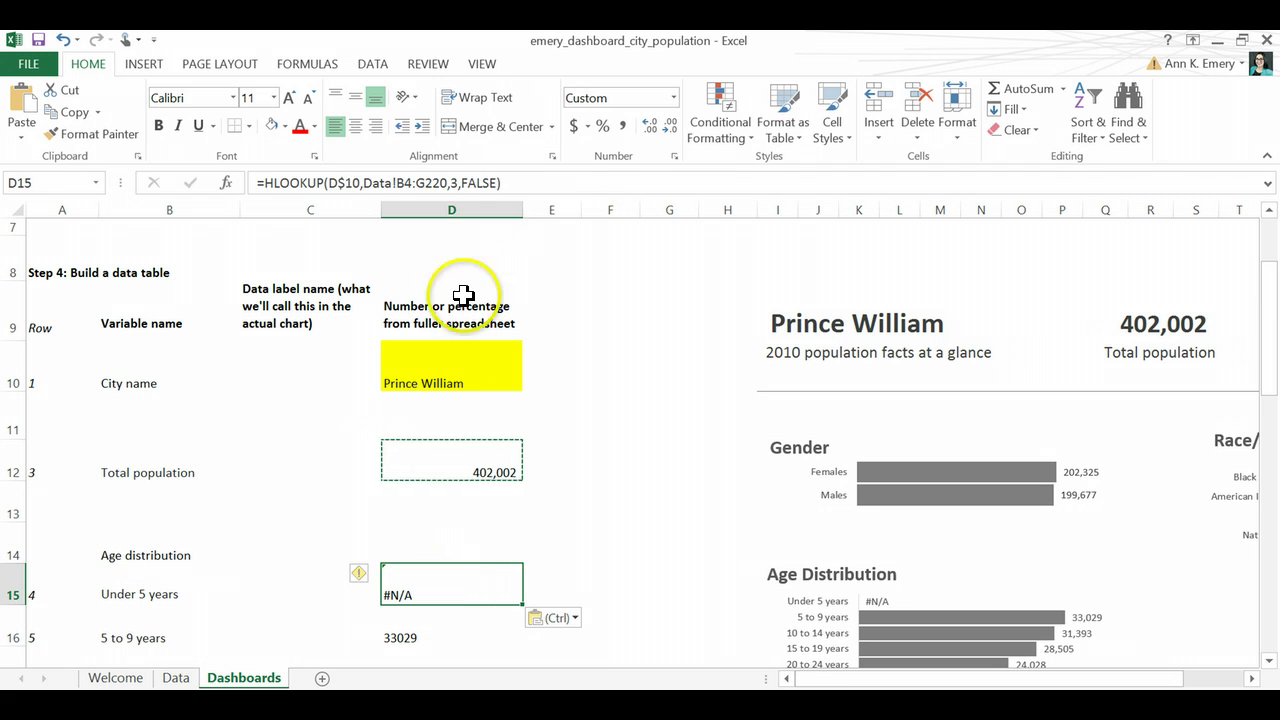
Step: Discard the garbled formula in D15, leaving the Under 5 years cell empty
left_click(568, 182)
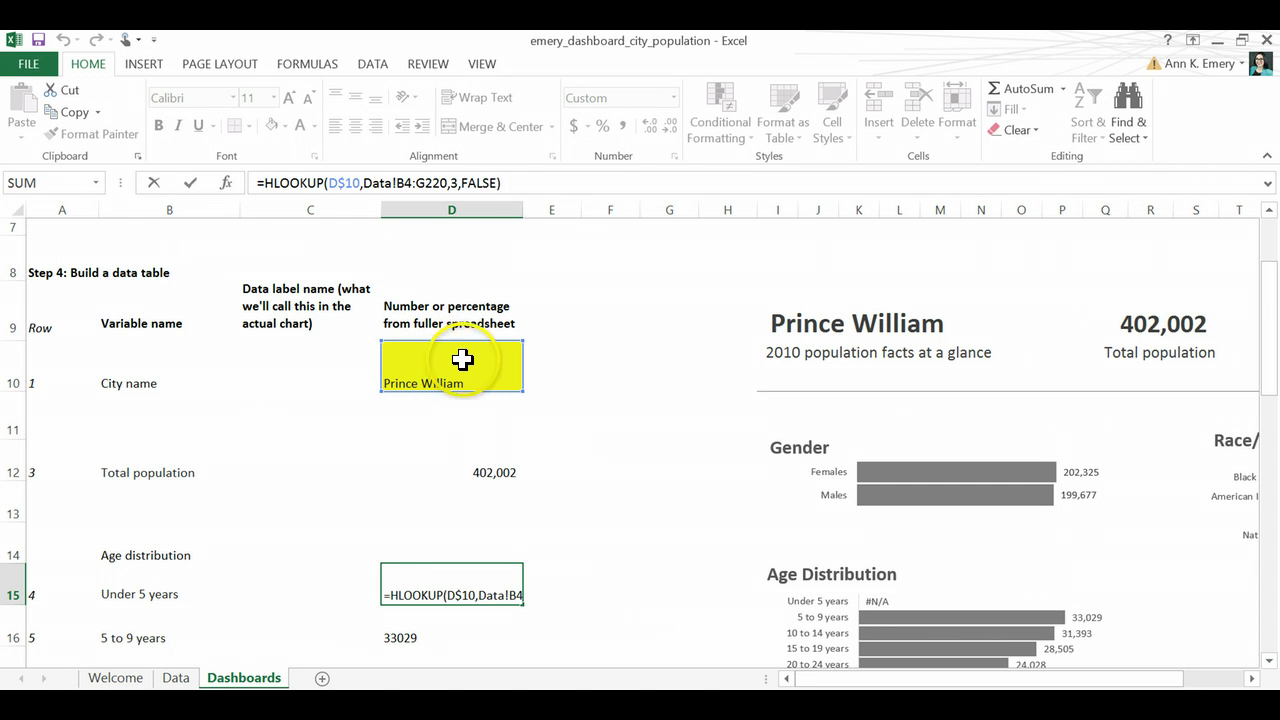
left_click(427, 185)
left_click(427, 184)
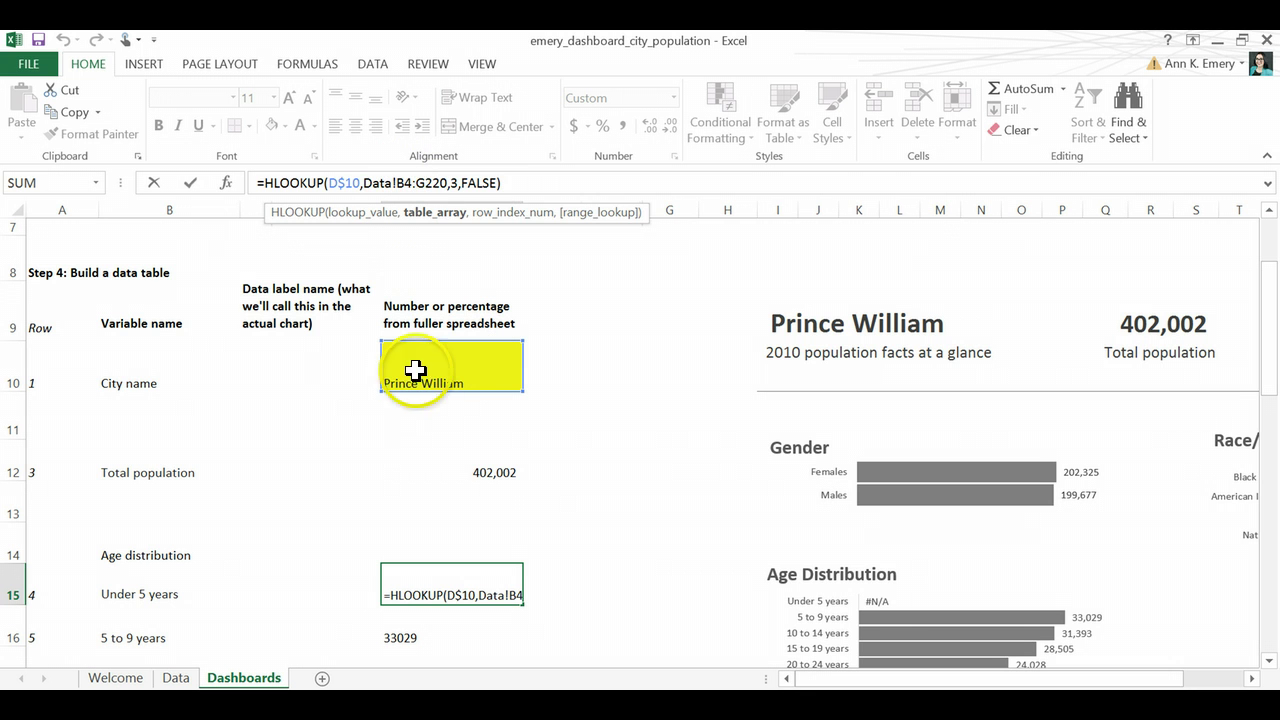
left_click(480, 471)
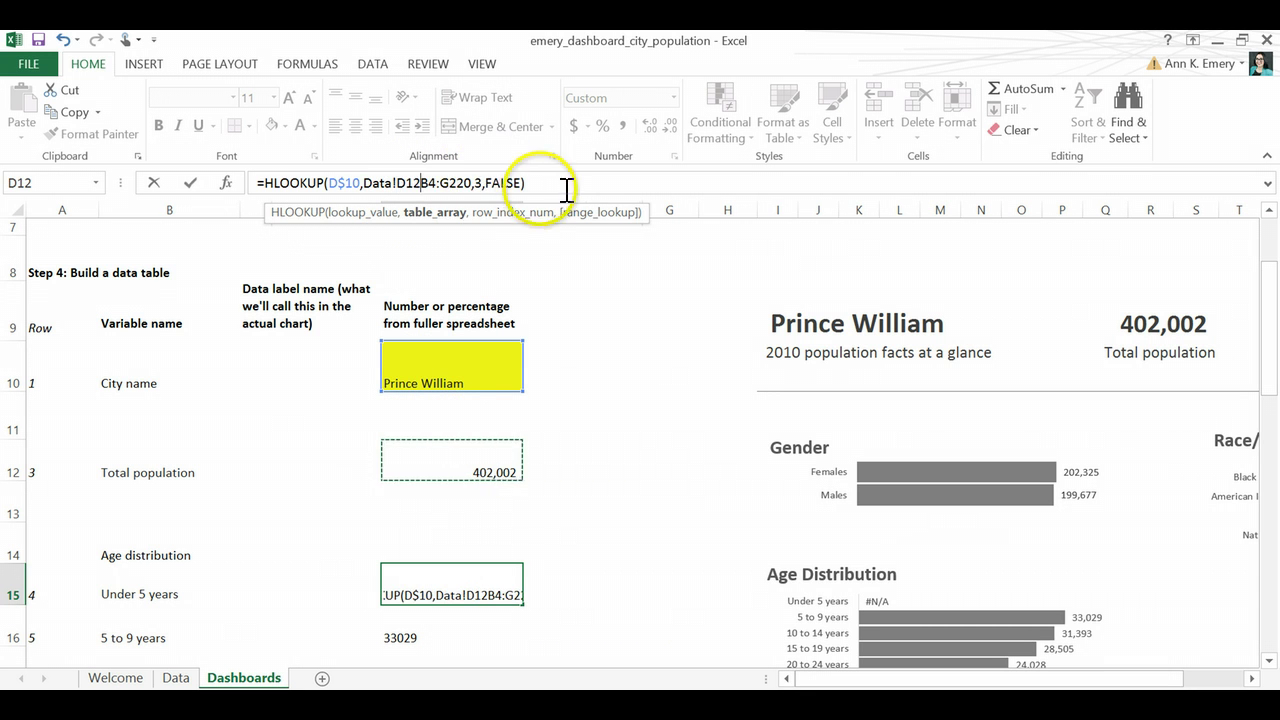
left_click_drag(566, 189, 240, 183)
key("Escape")
key("Escape")
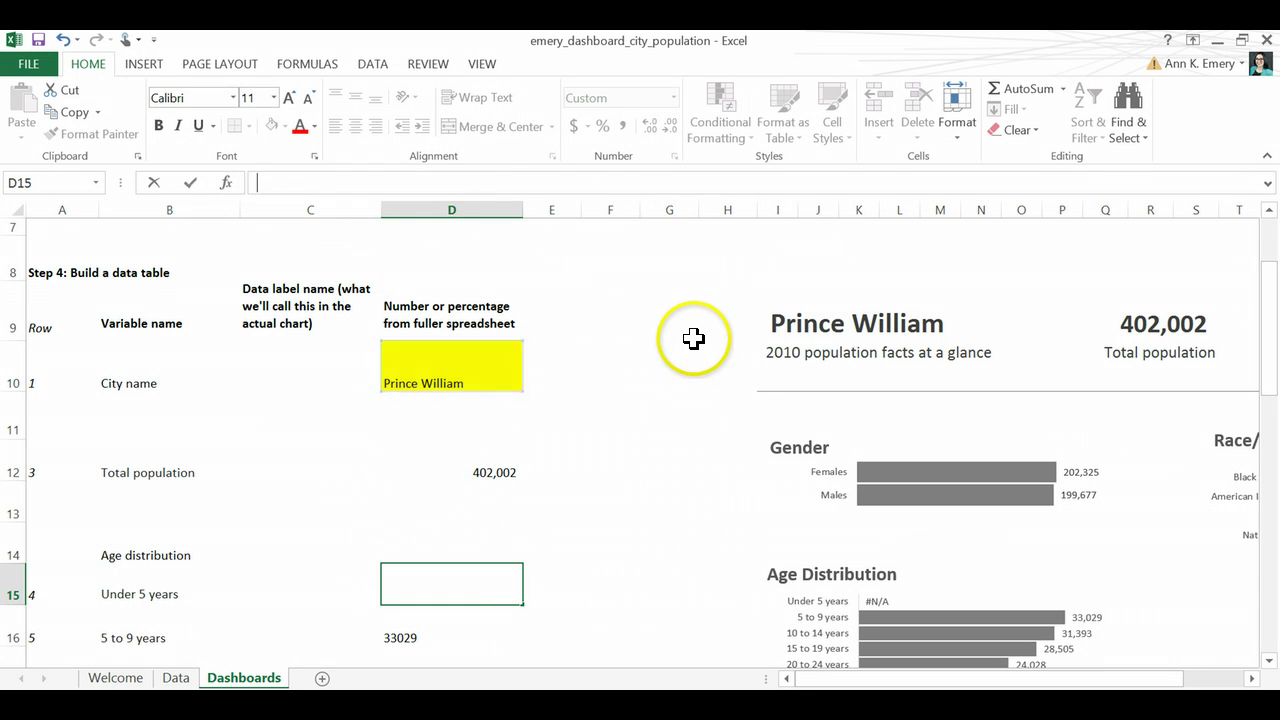
key("Down")
left_click(476, 472)
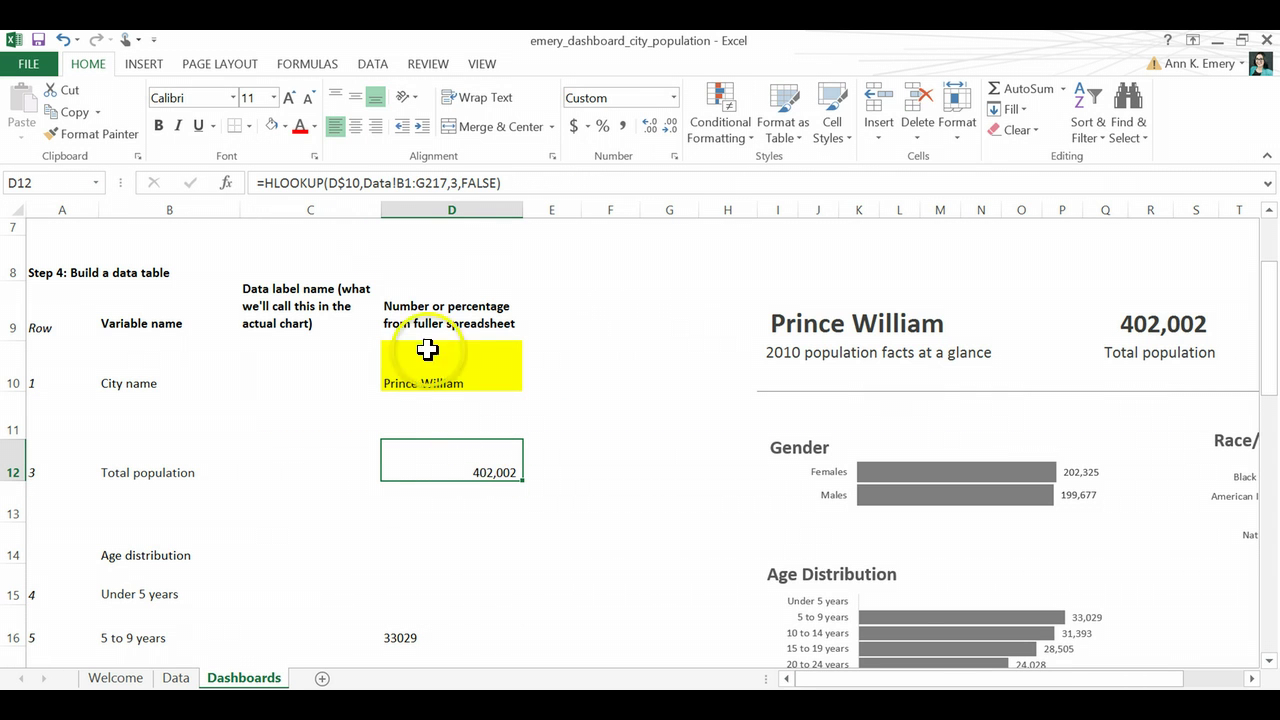
left_click(343, 182)
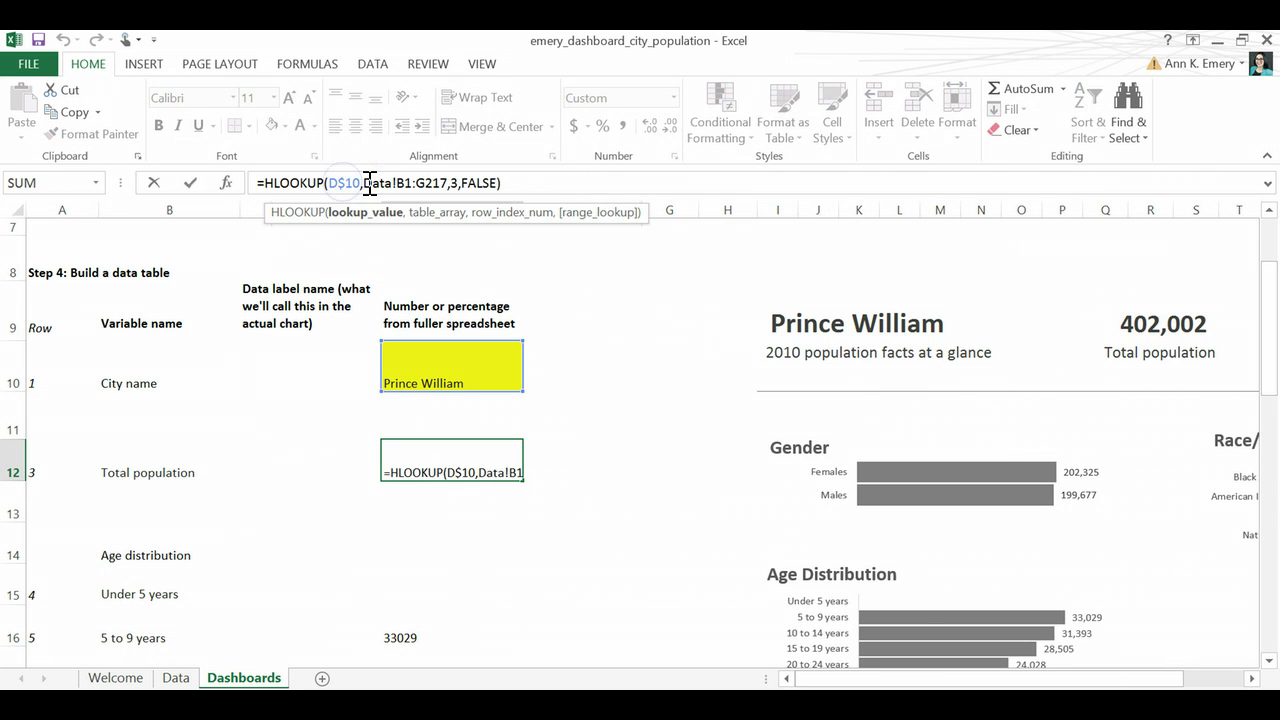
left_click(369, 183)
left_click(426, 185)
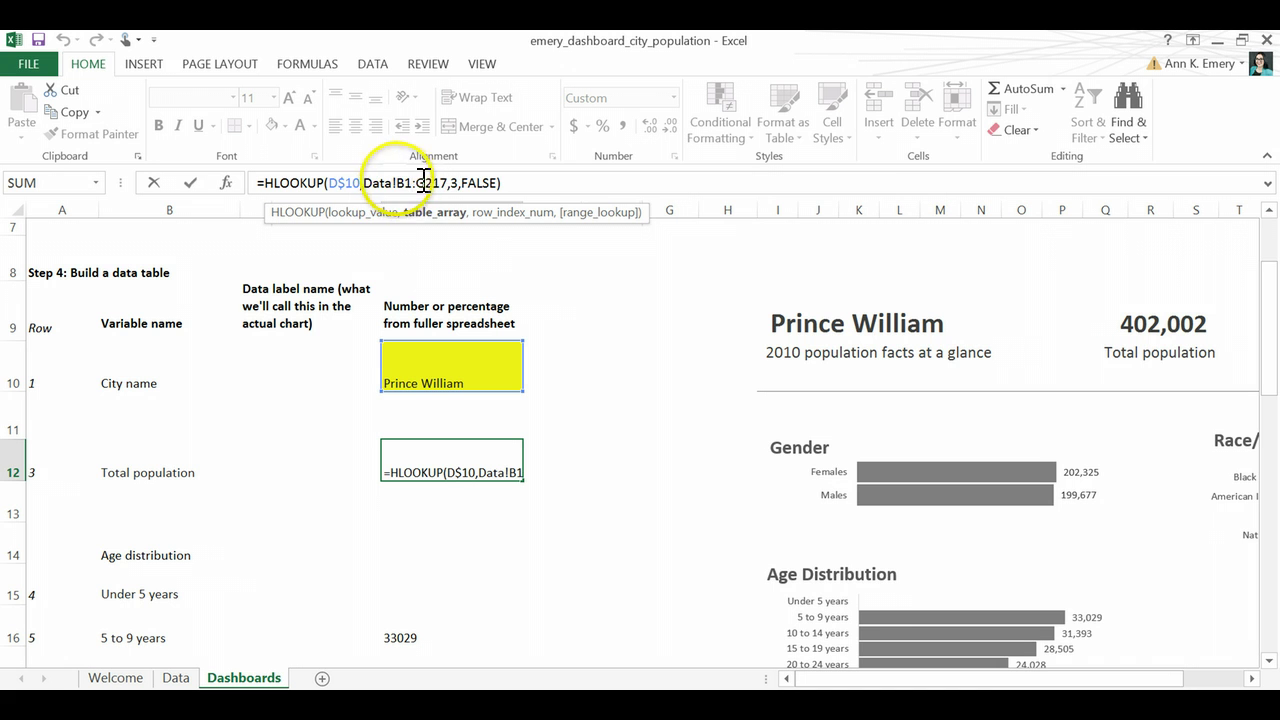
left_click(430, 224)
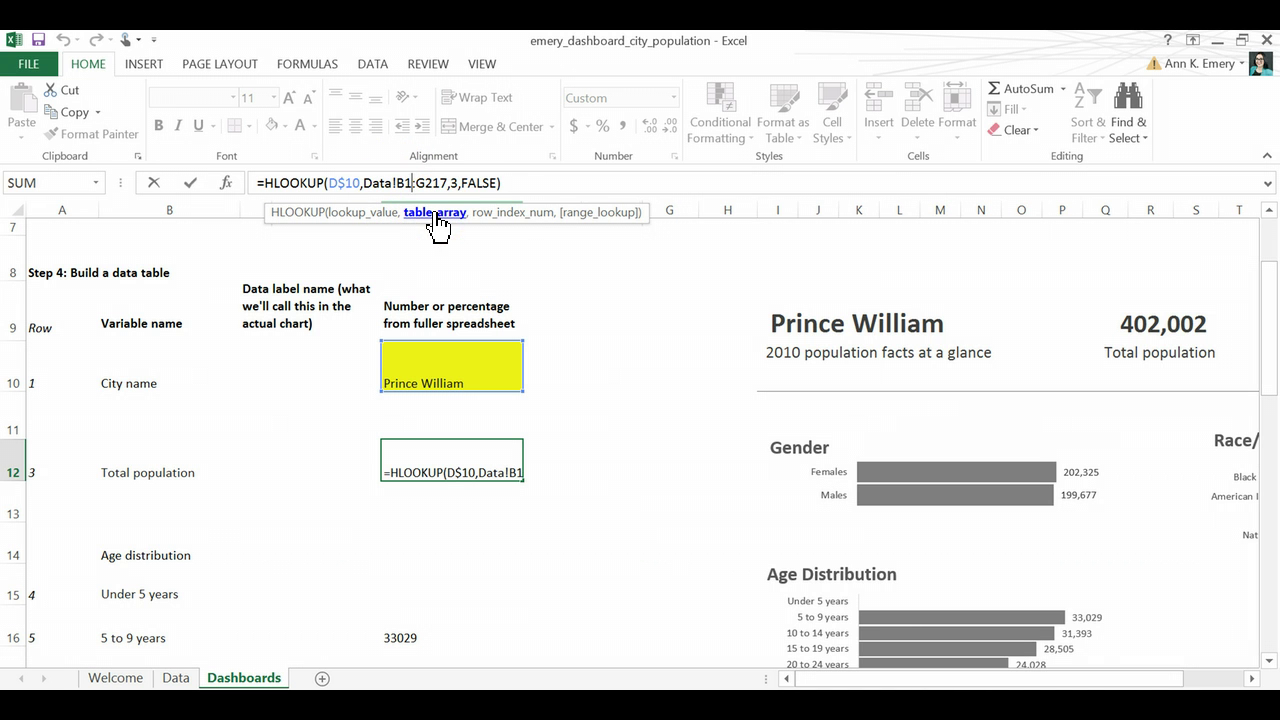
Step: Show the Data sheet's five-city population table, marking ranges from B1 across to column G
left_click(176, 678)
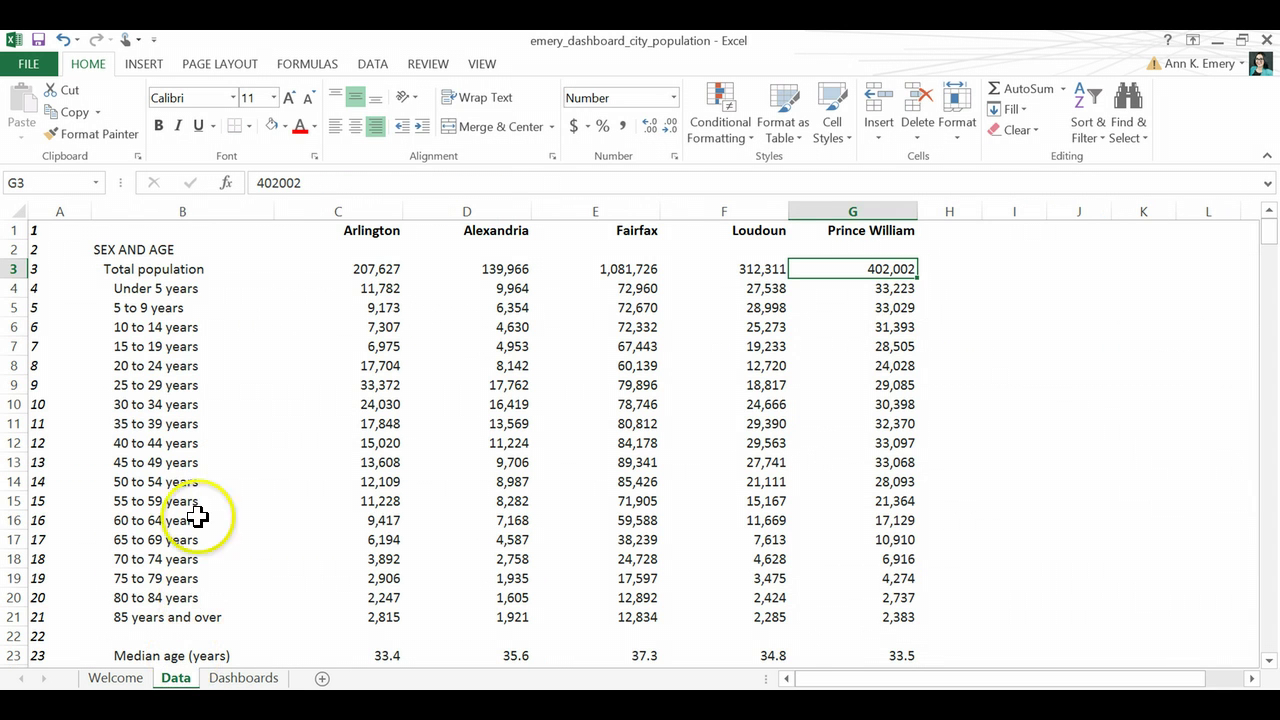
left_click(174, 234)
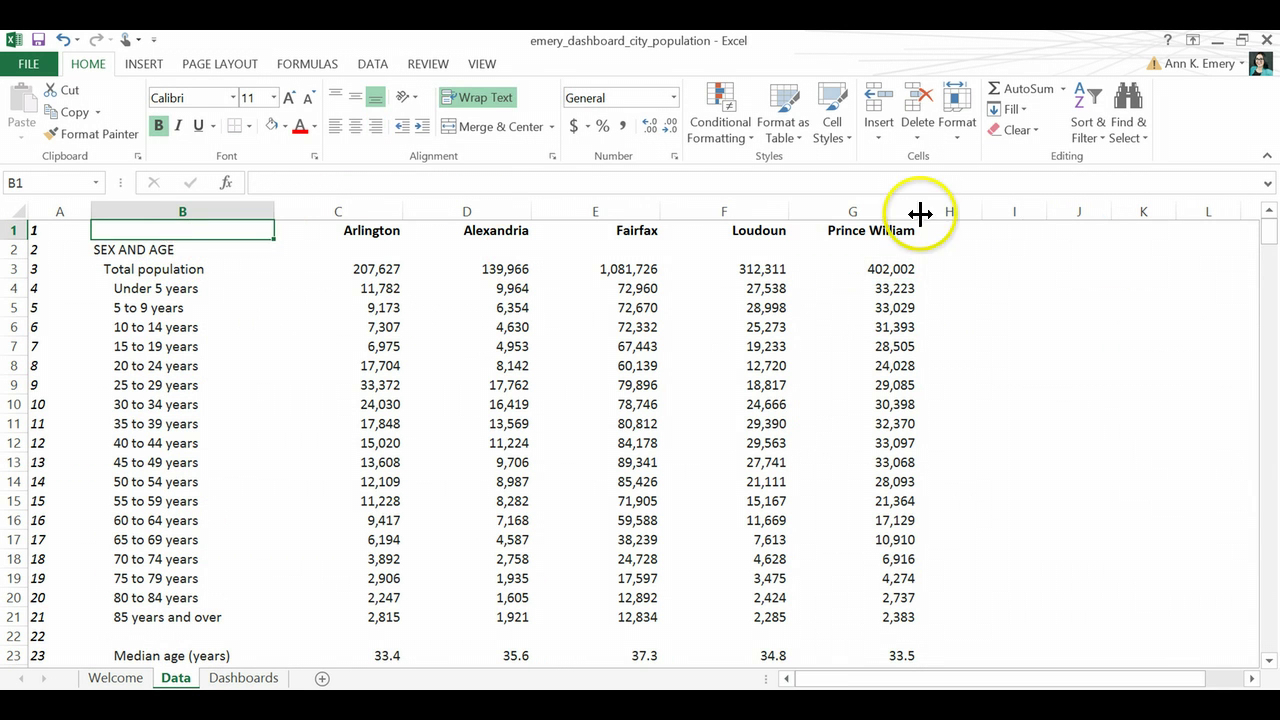
left_click_drag(1266, 240, 1266, 214)
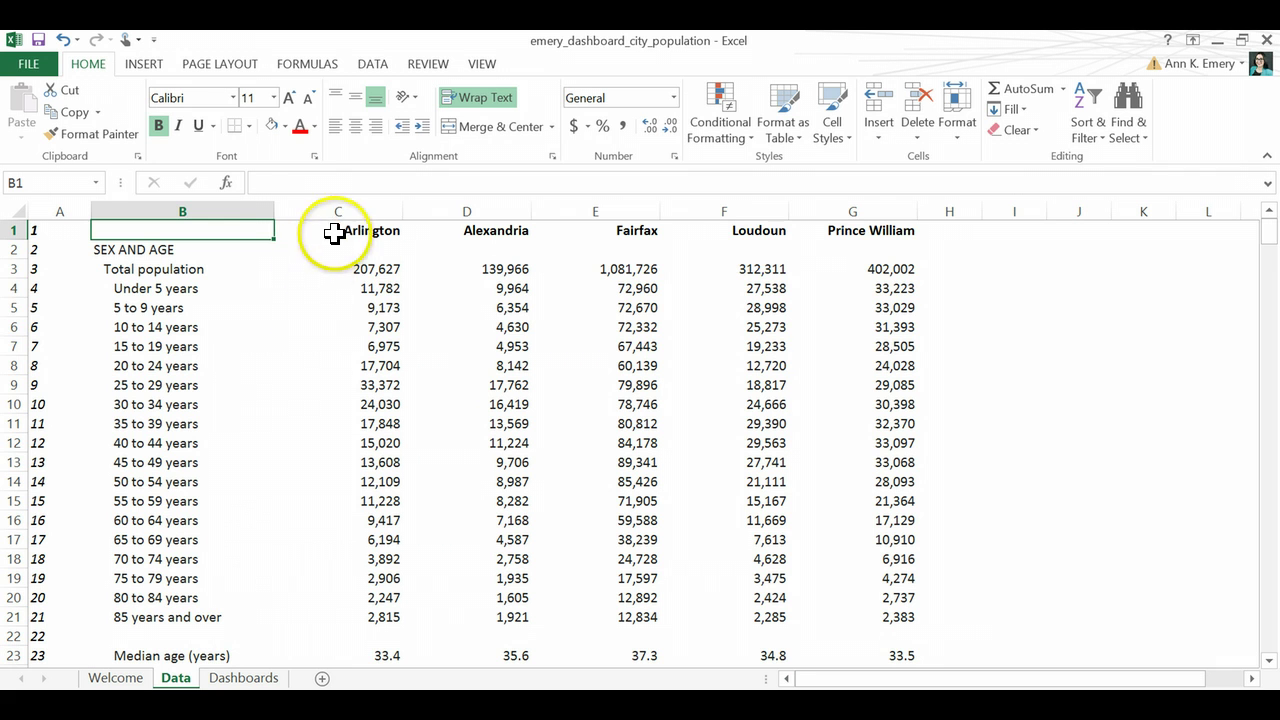
left_click_drag(337, 234, 868, 345)
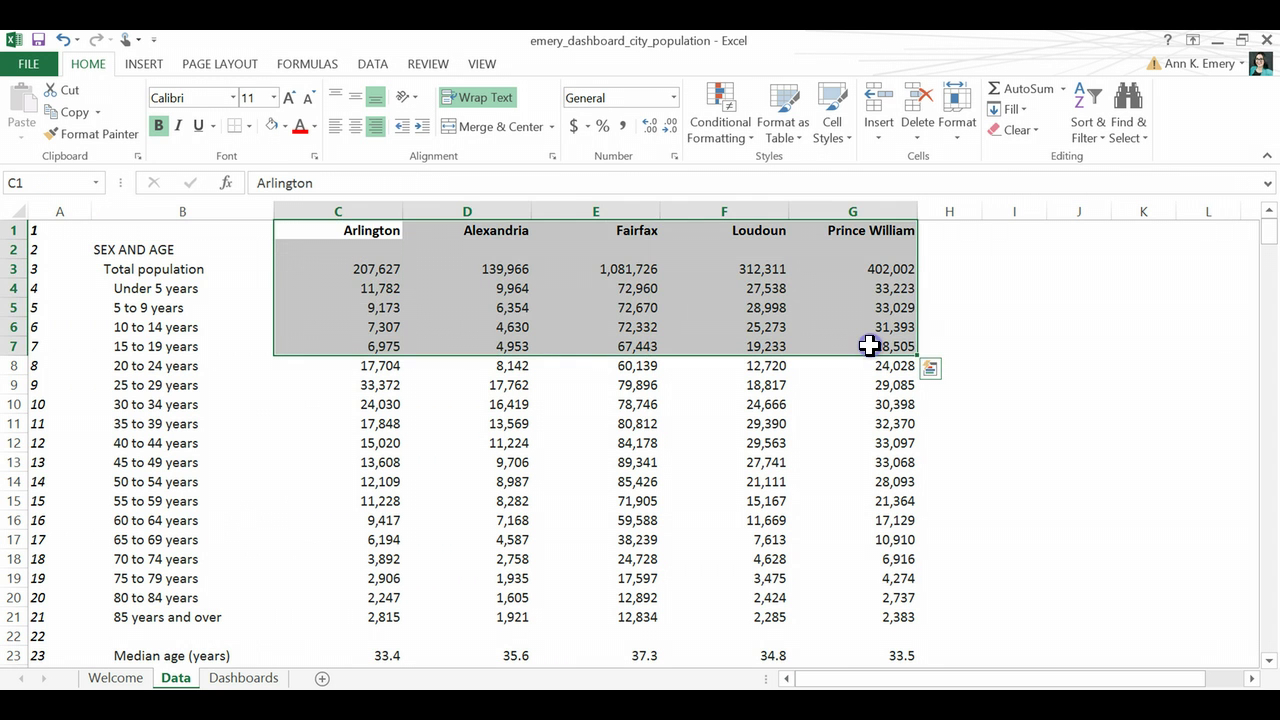
left_click_drag(360, 232, 986, 385)
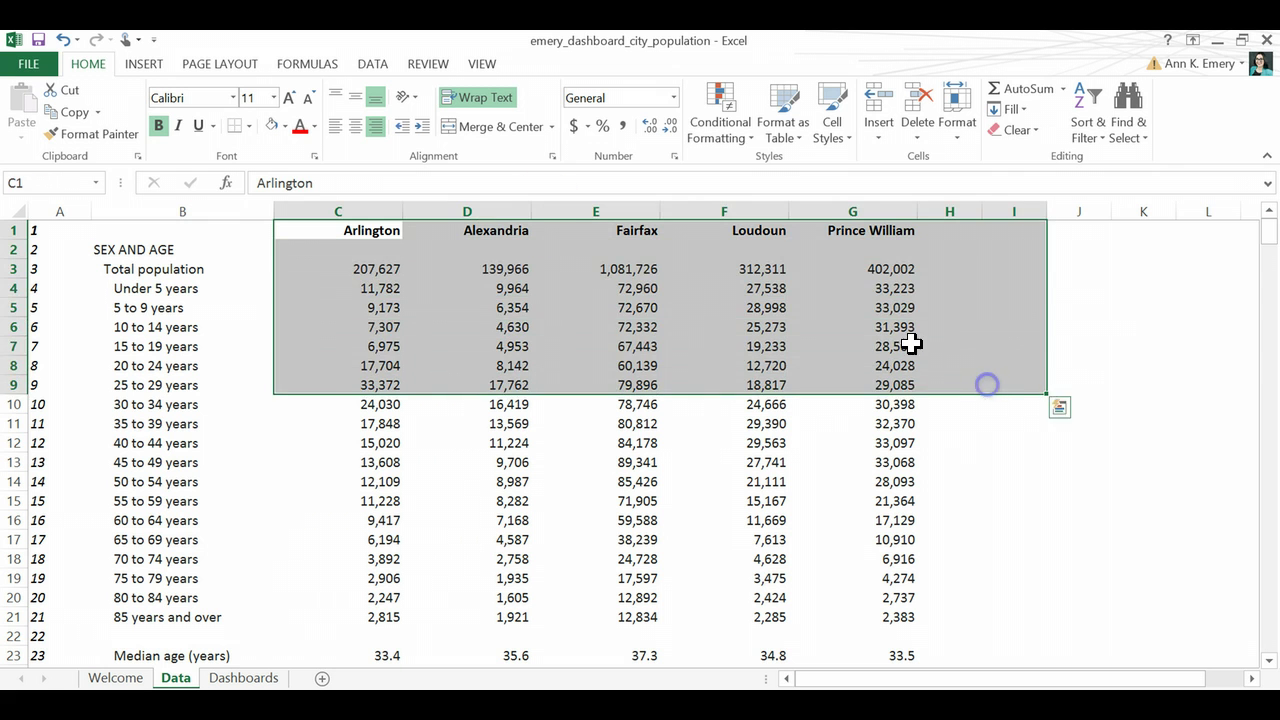
left_click(474, 235)
left_click_drag(566, 234, 1031, 372)
left_click_drag(118, 249, 890, 557)
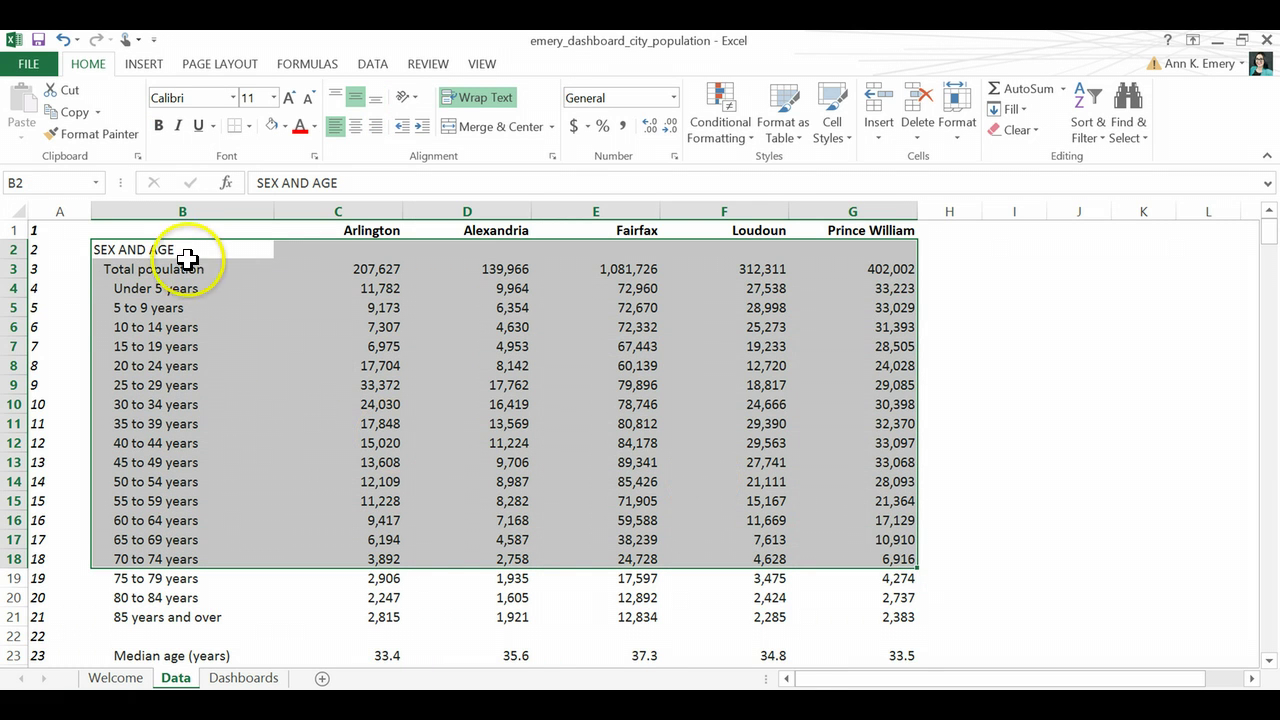
left_click_drag(166, 275, 809, 449)
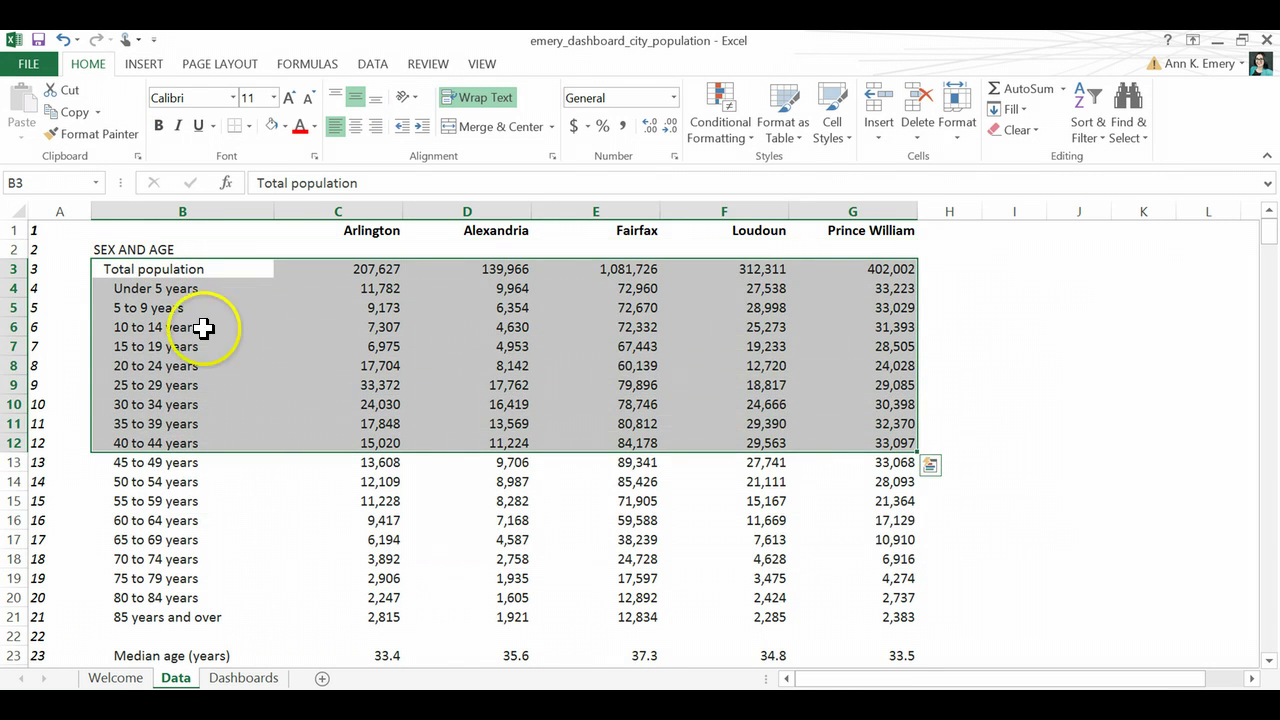
left_click_drag(164, 231, 894, 456)
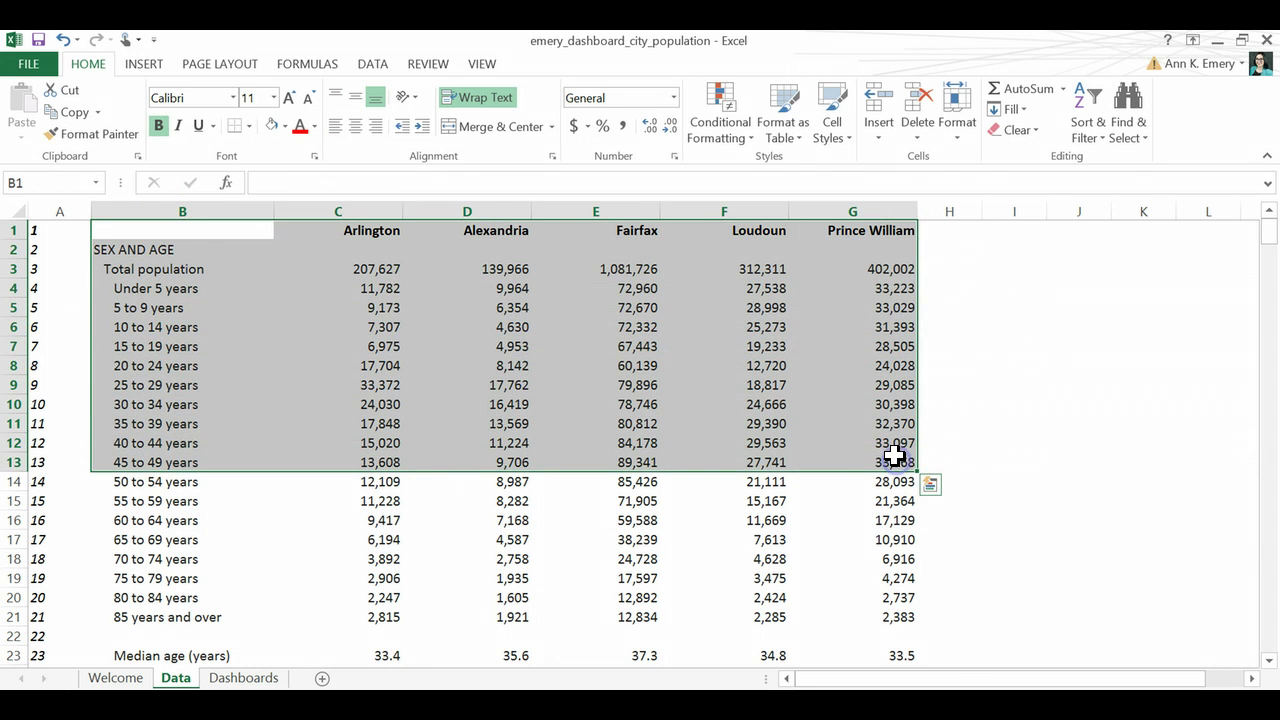
Step: Lock D12's lookup table range to Data!$B$1:$G$217
left_click(240, 678)
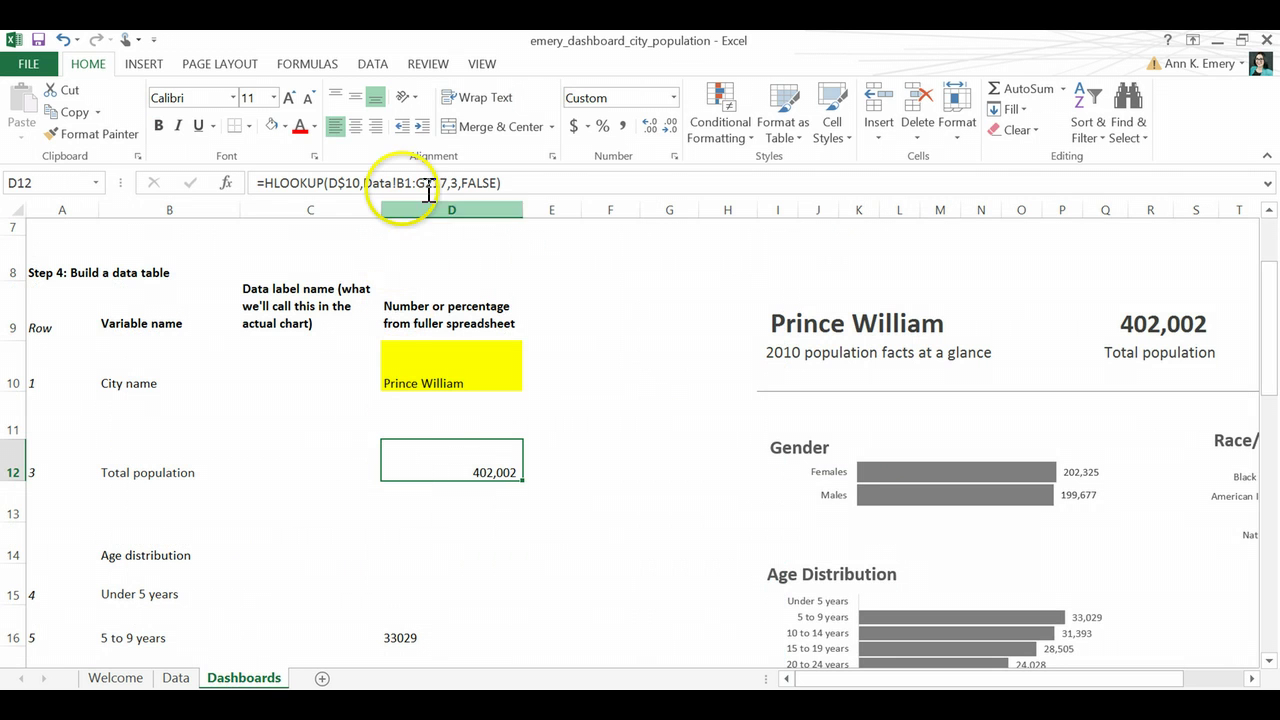
left_click(428, 183)
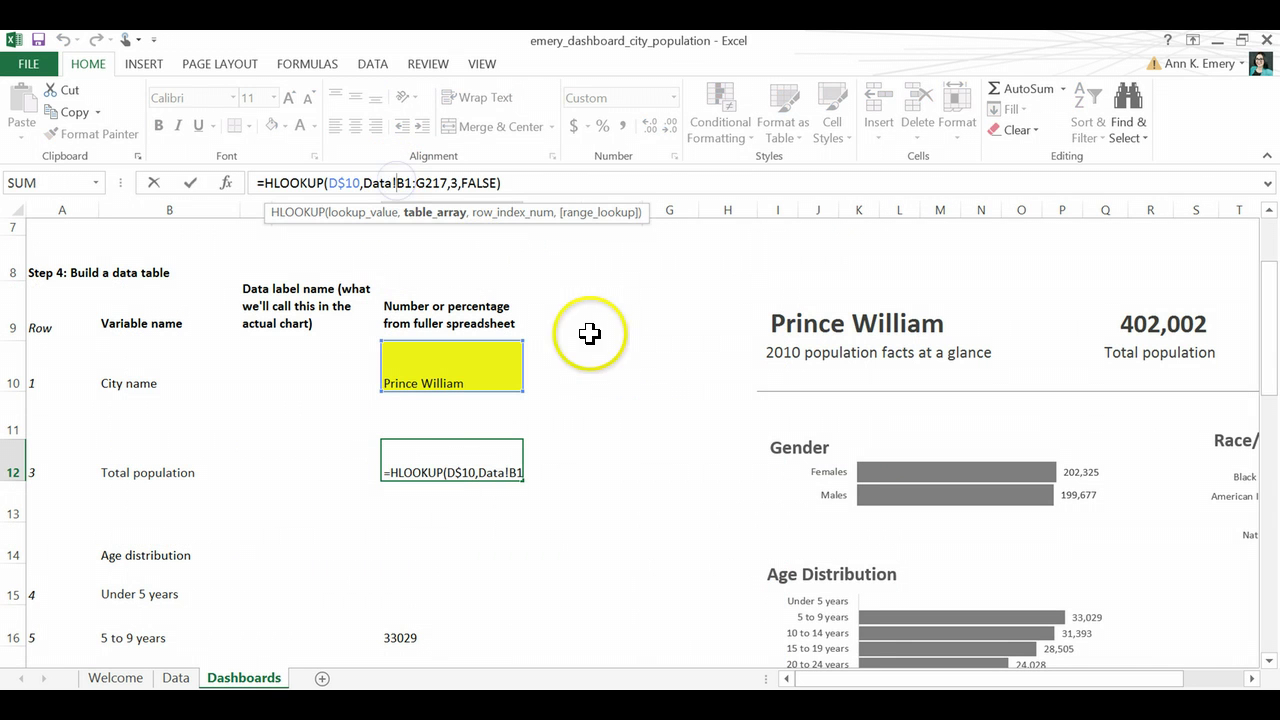
left_click(398, 183)
type("$")
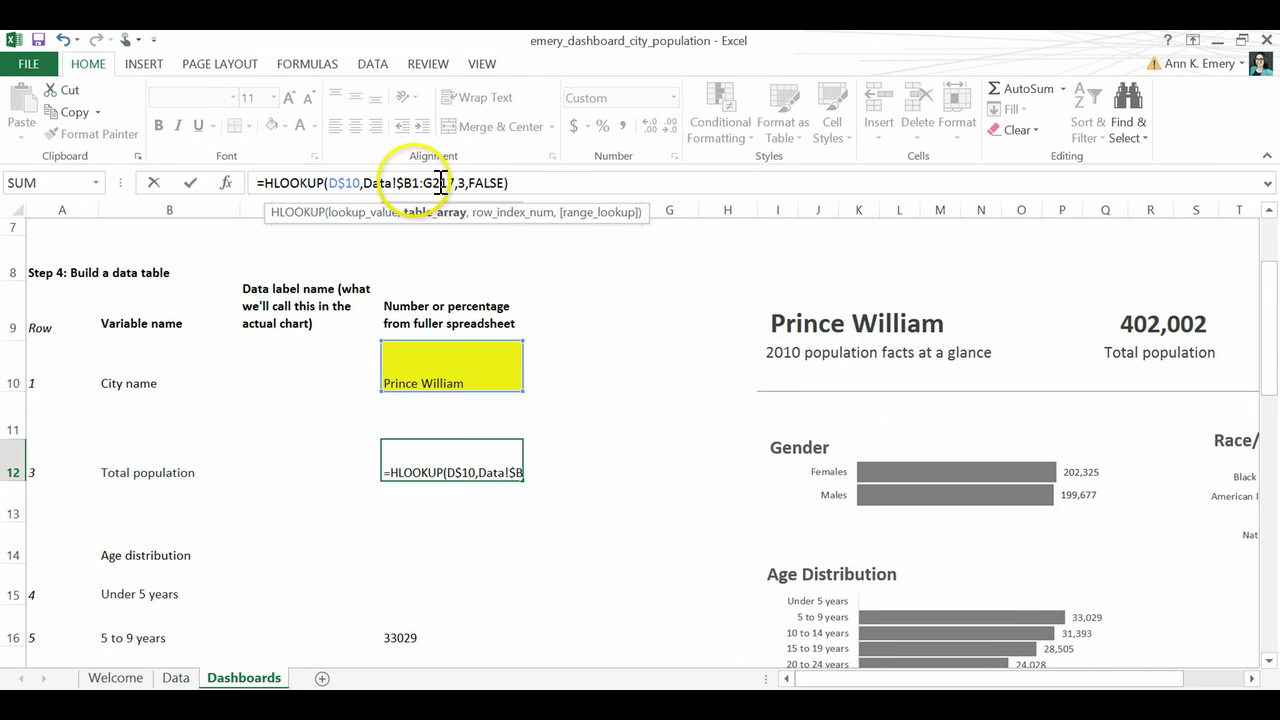
left_click(412, 183)
type("$")
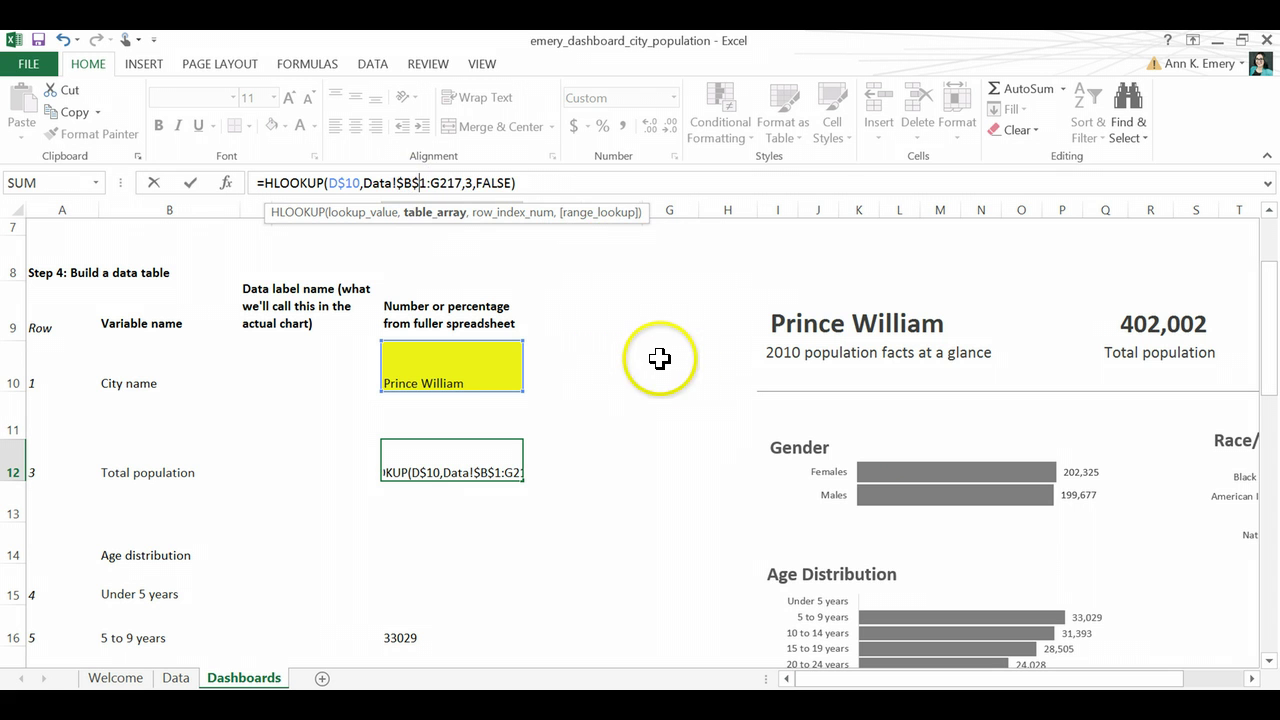
left_click(434, 183)
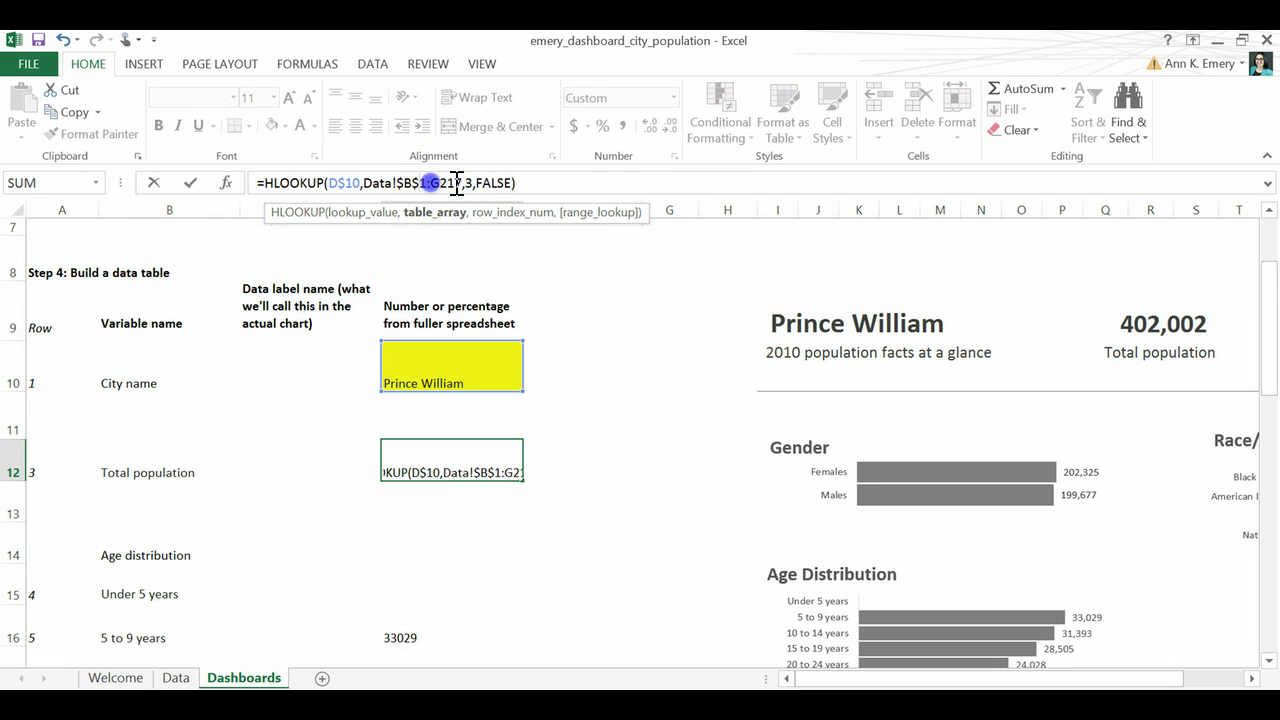
type("$")
left_click(448, 184)
type("$G$")
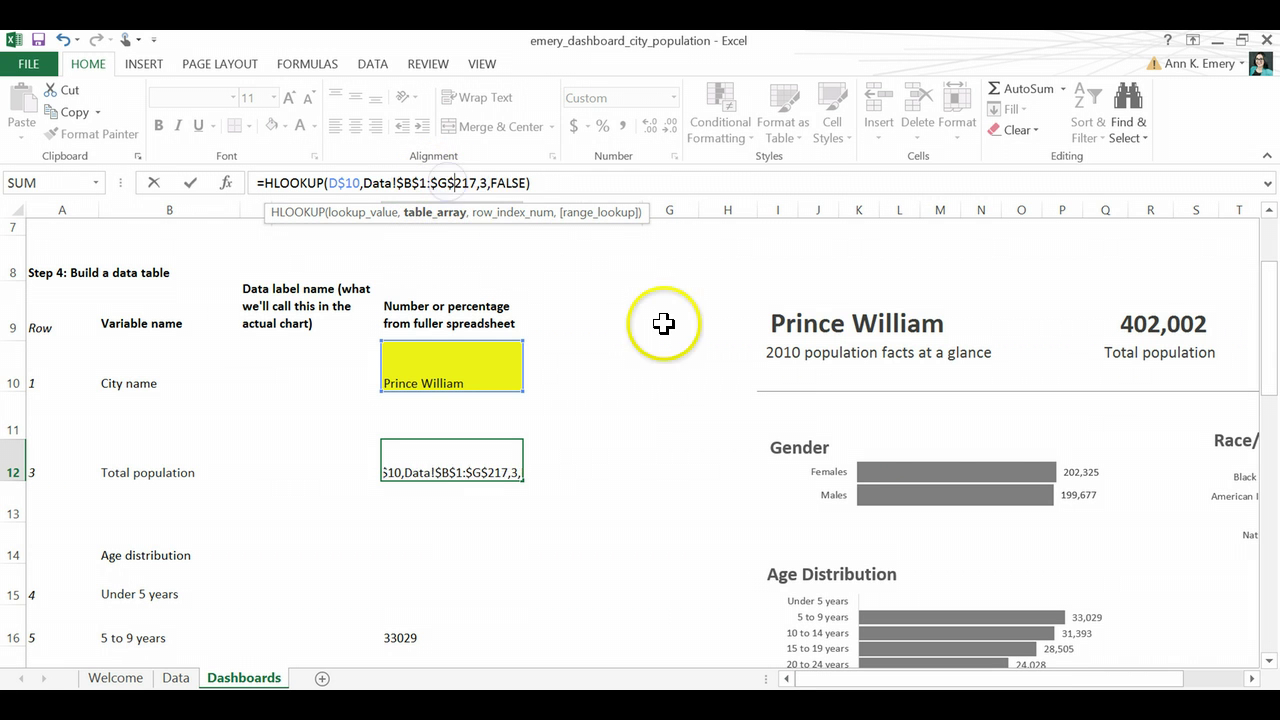
Step: Commit the locked-range D12 formula, still 402,002, and copy it
key("Return")
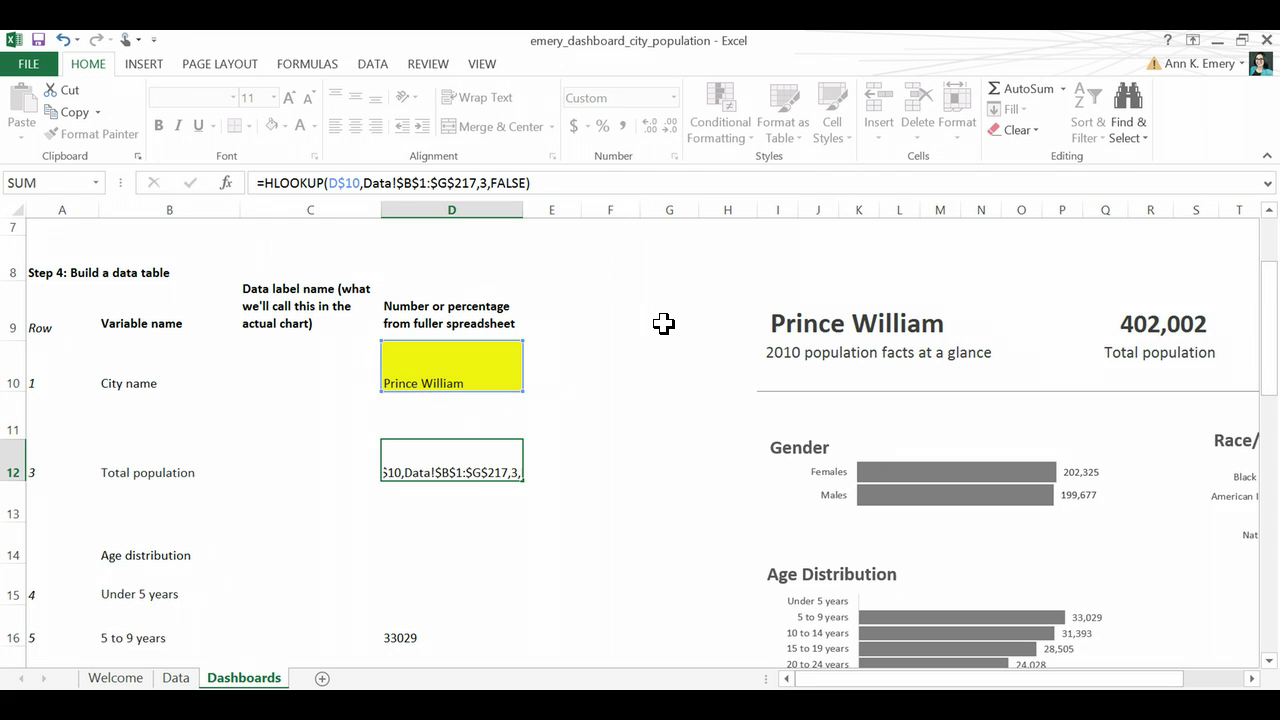
key("Up")
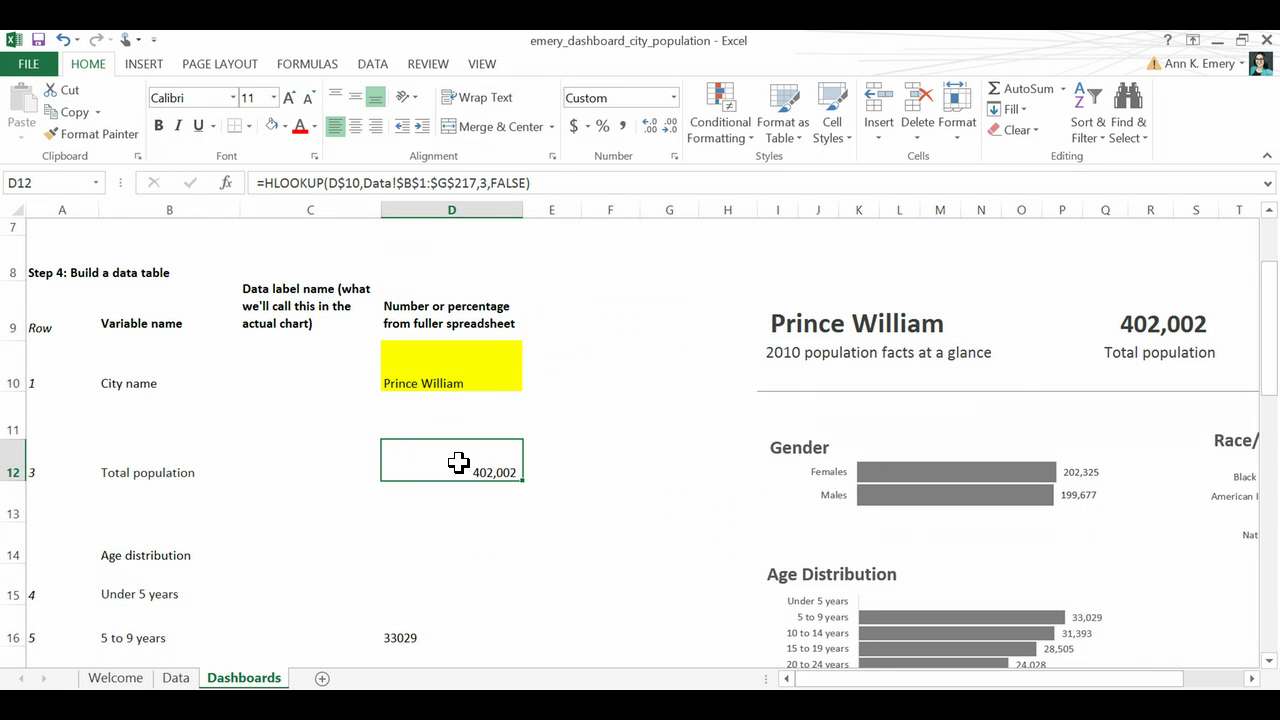
key("ctrl+c")
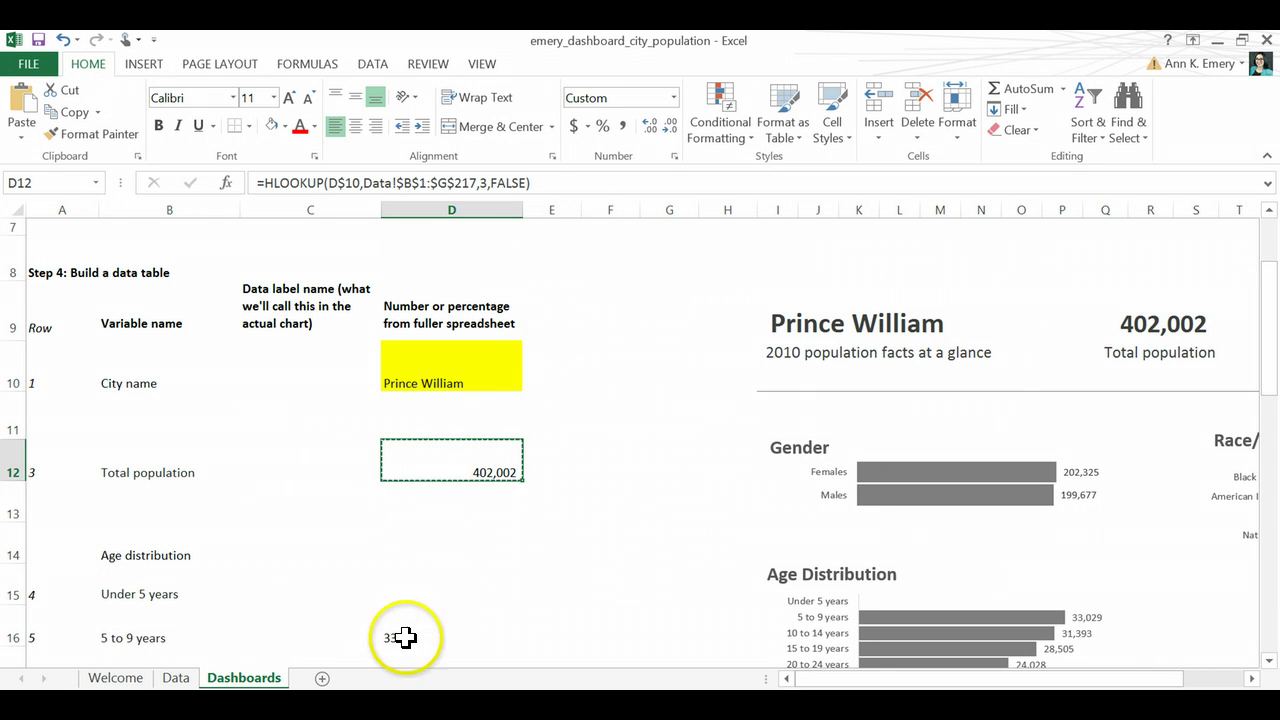
Step: Paste the locked D12 formula into D15, showing 402,002 for Under 5 years
left_click(415, 593)
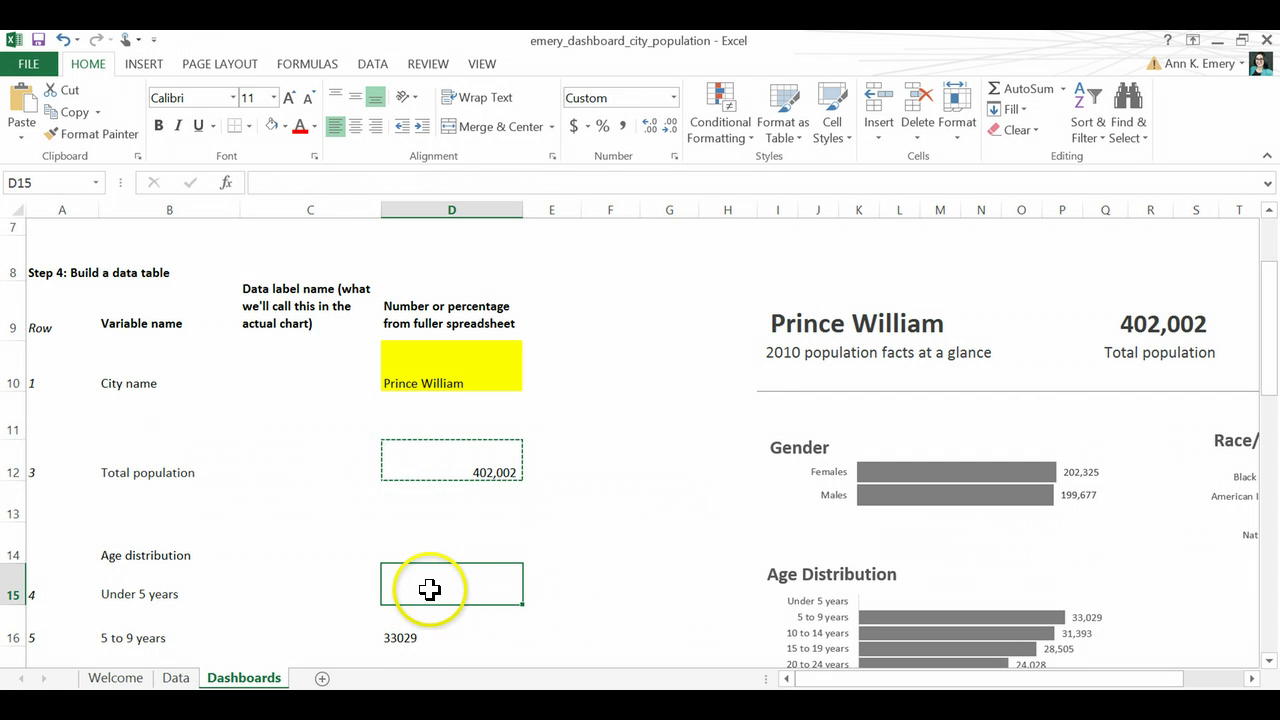
key("ctrl+v")
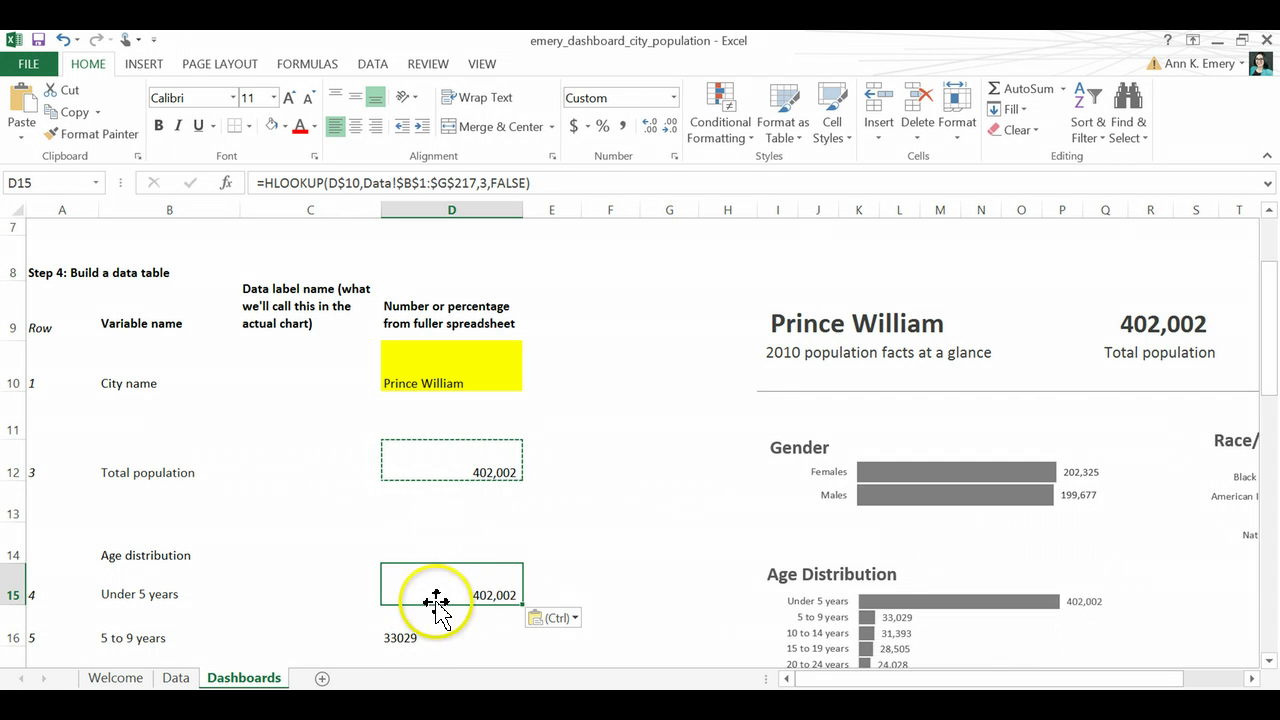
left_click(510, 183)
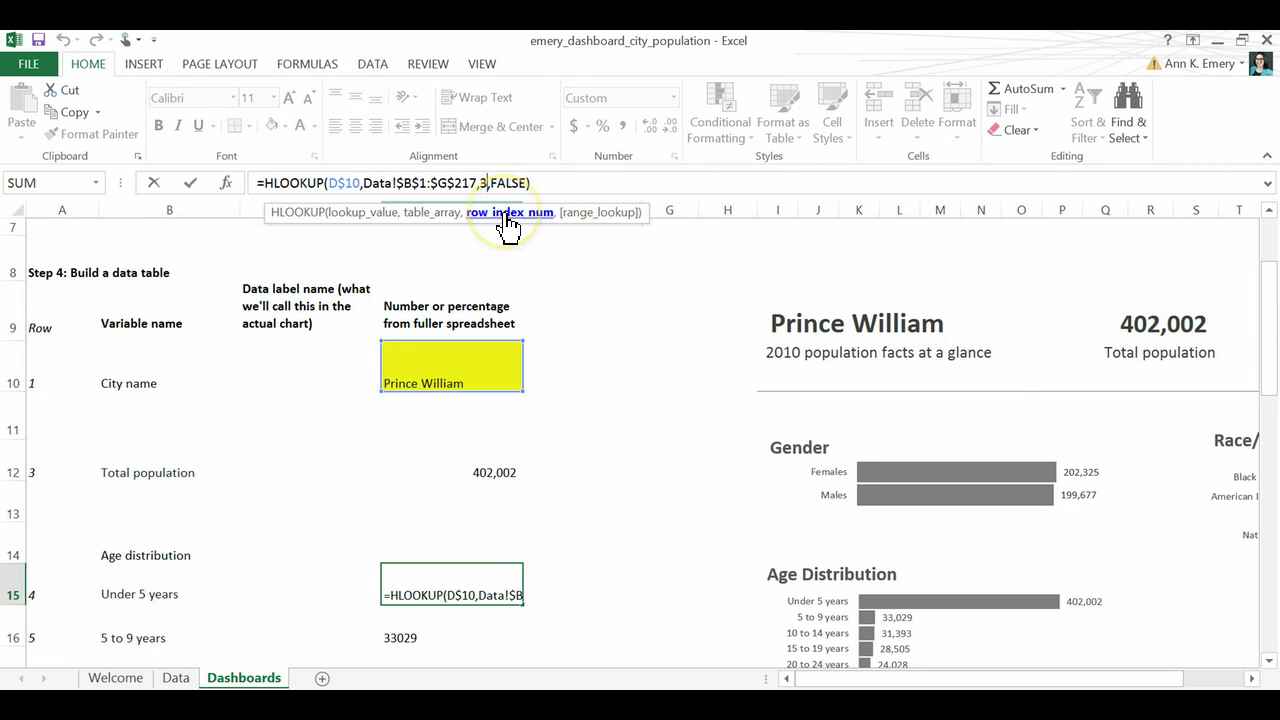
left_click(180, 678)
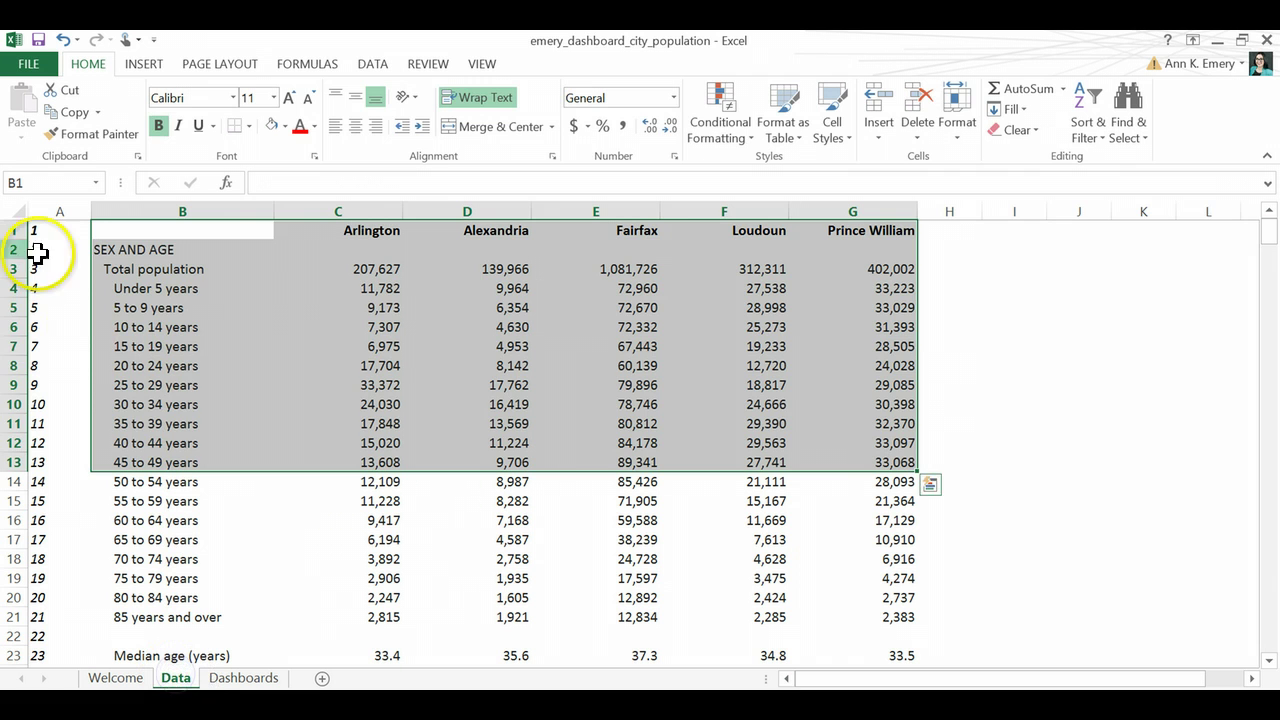
left_click(14, 269)
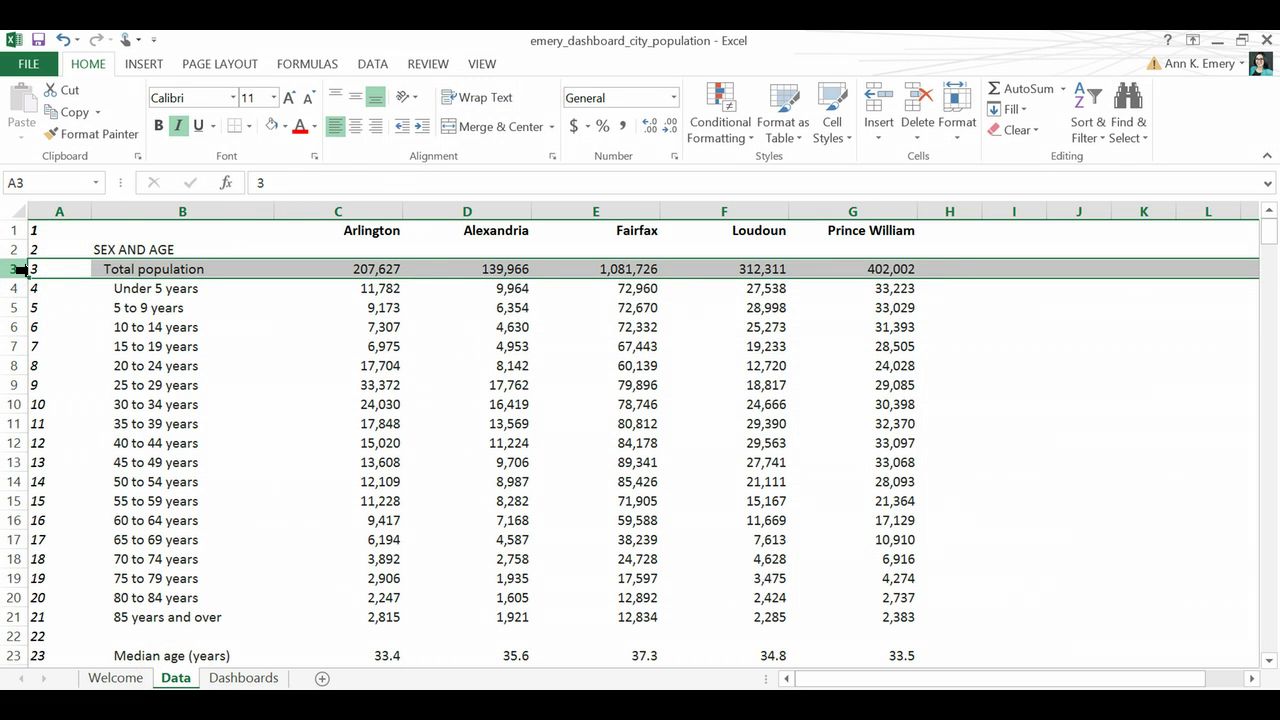
left_click(22, 286)
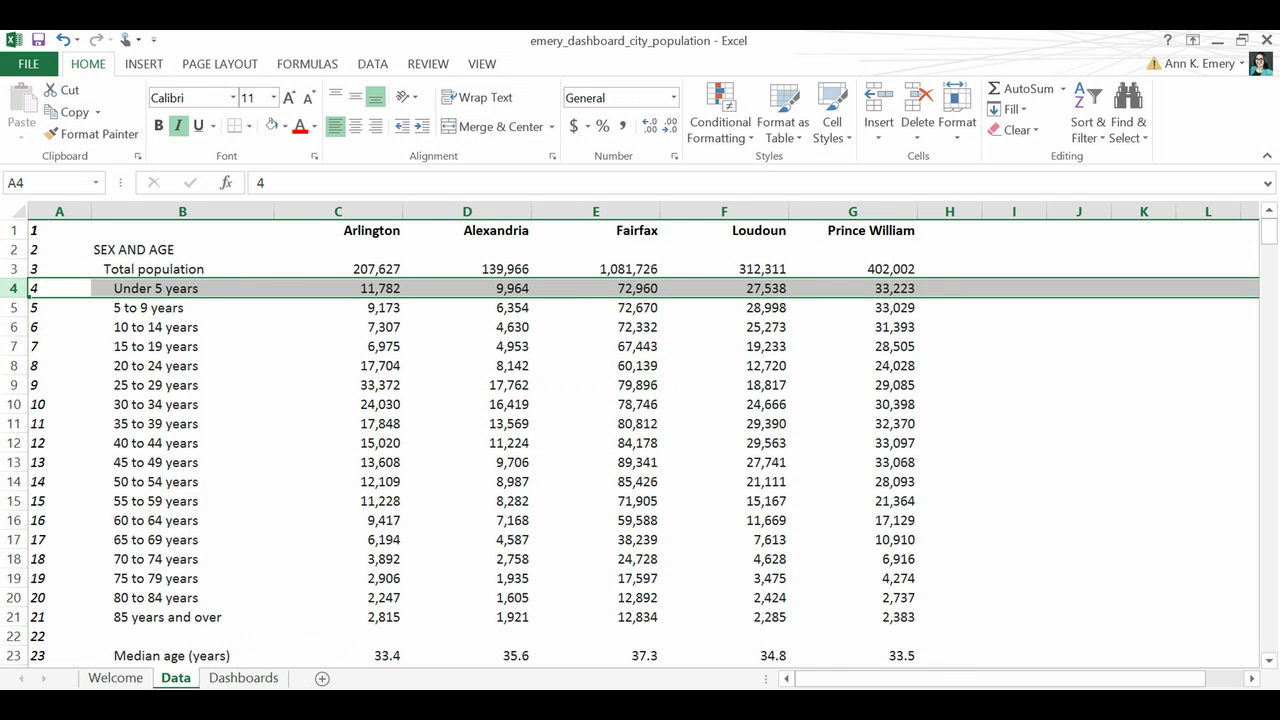
left_click(255, 682)
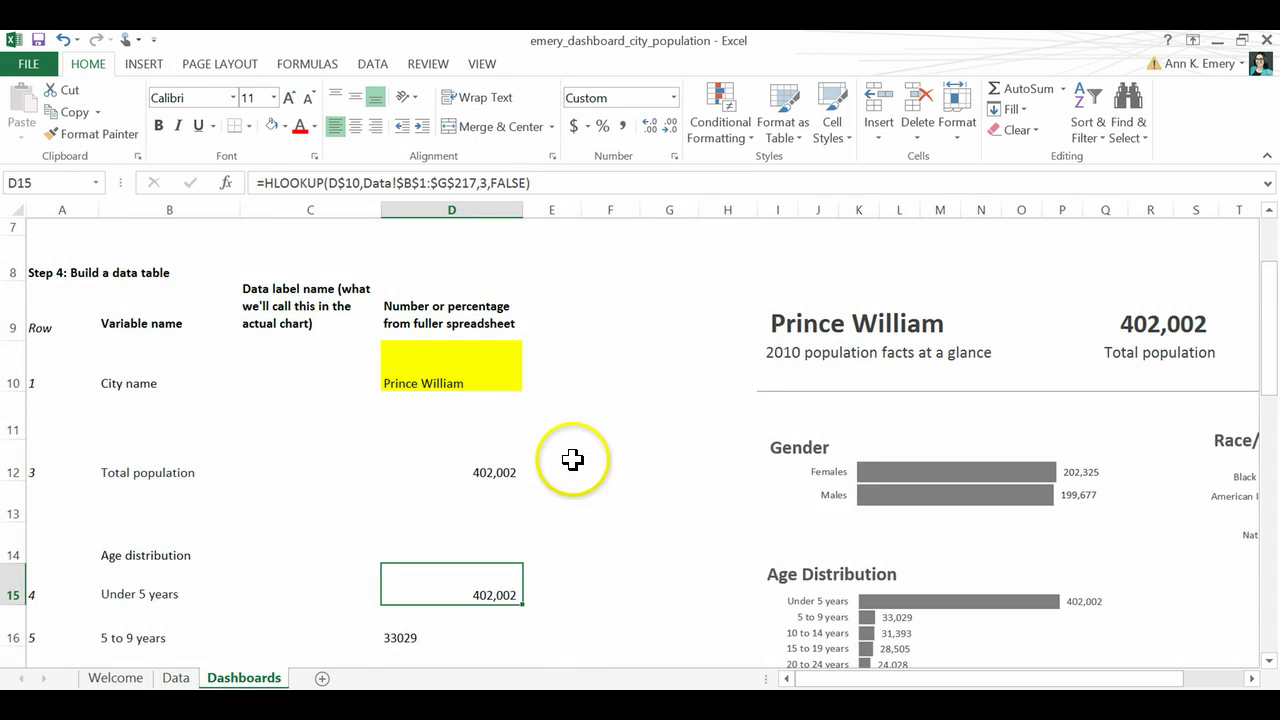
Step: Change D15's row index to 4 so Under 5 years shows 33,223
left_click(484, 182)
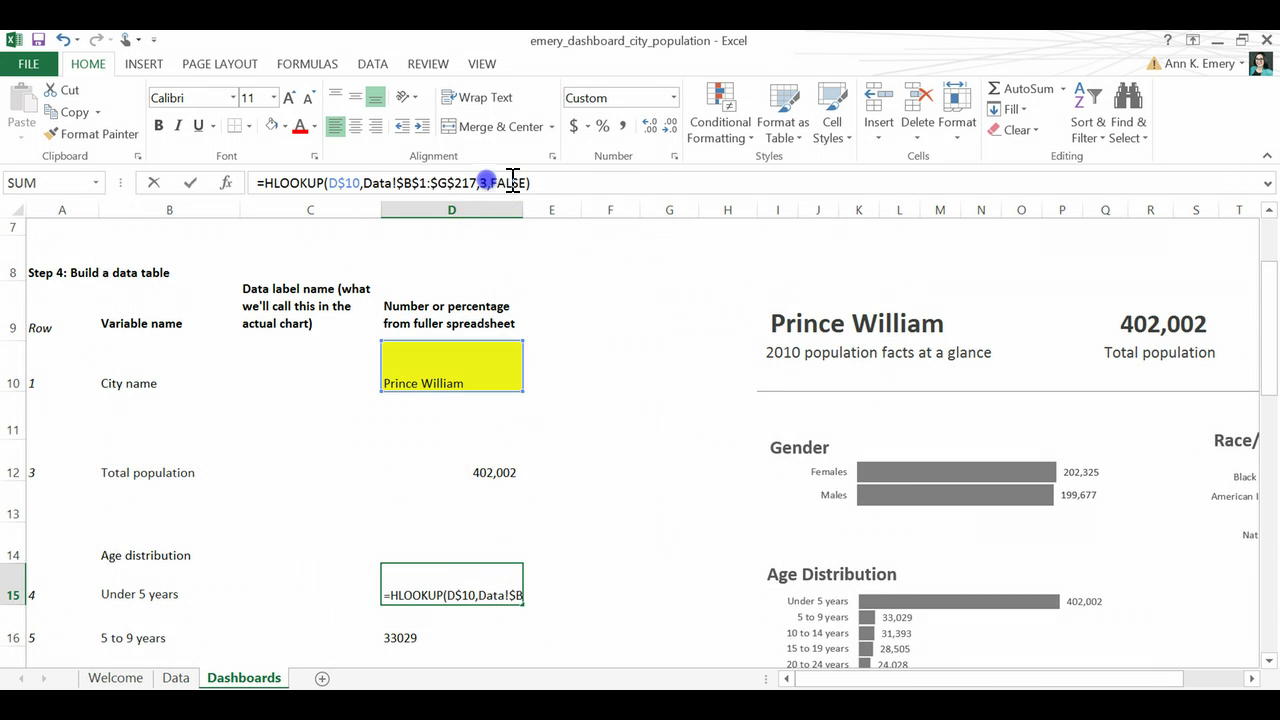
type("4")
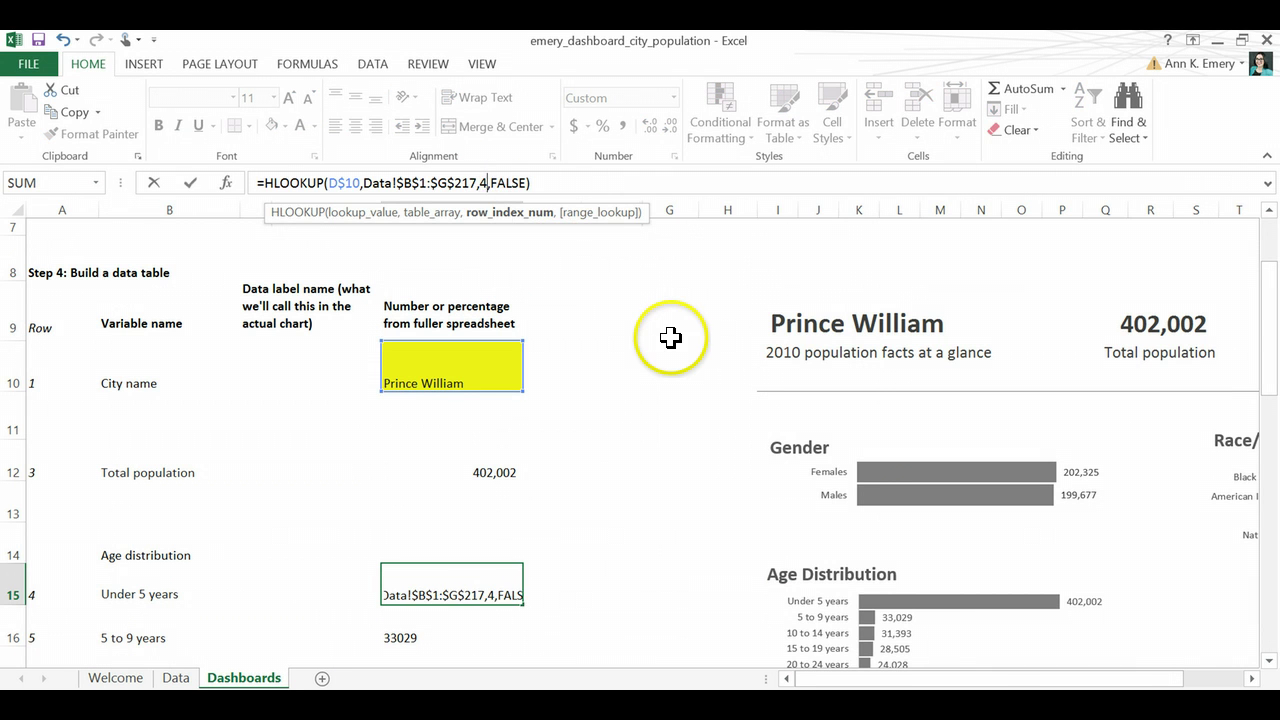
key("Return")
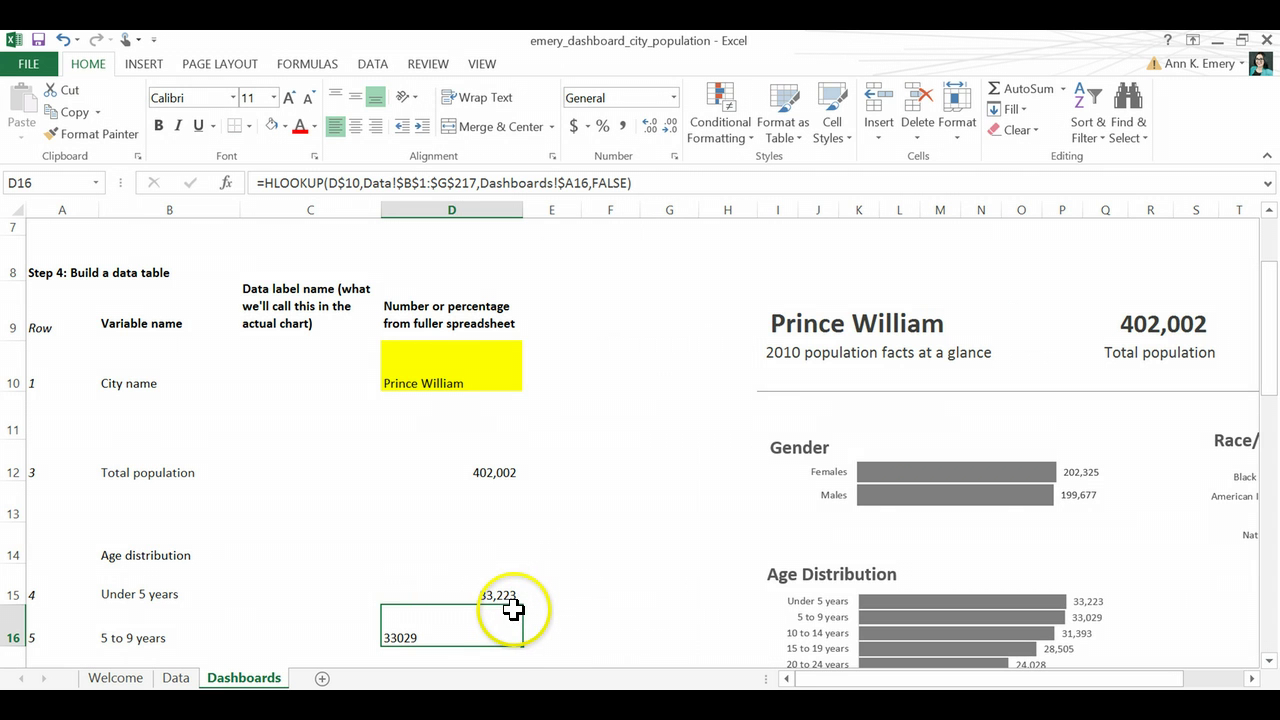
Step: Verify Prince William's Under 5 years value 33,223 on the Data sheet
left_click(175, 678)
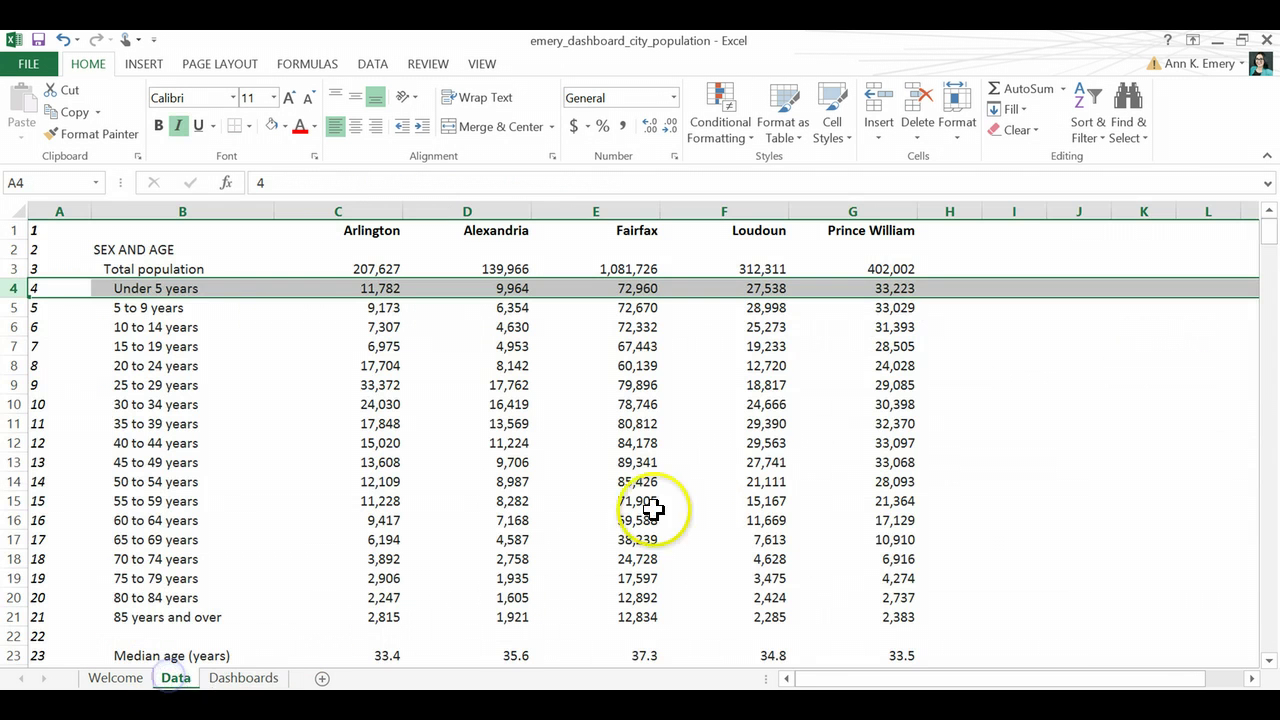
left_click(874, 288)
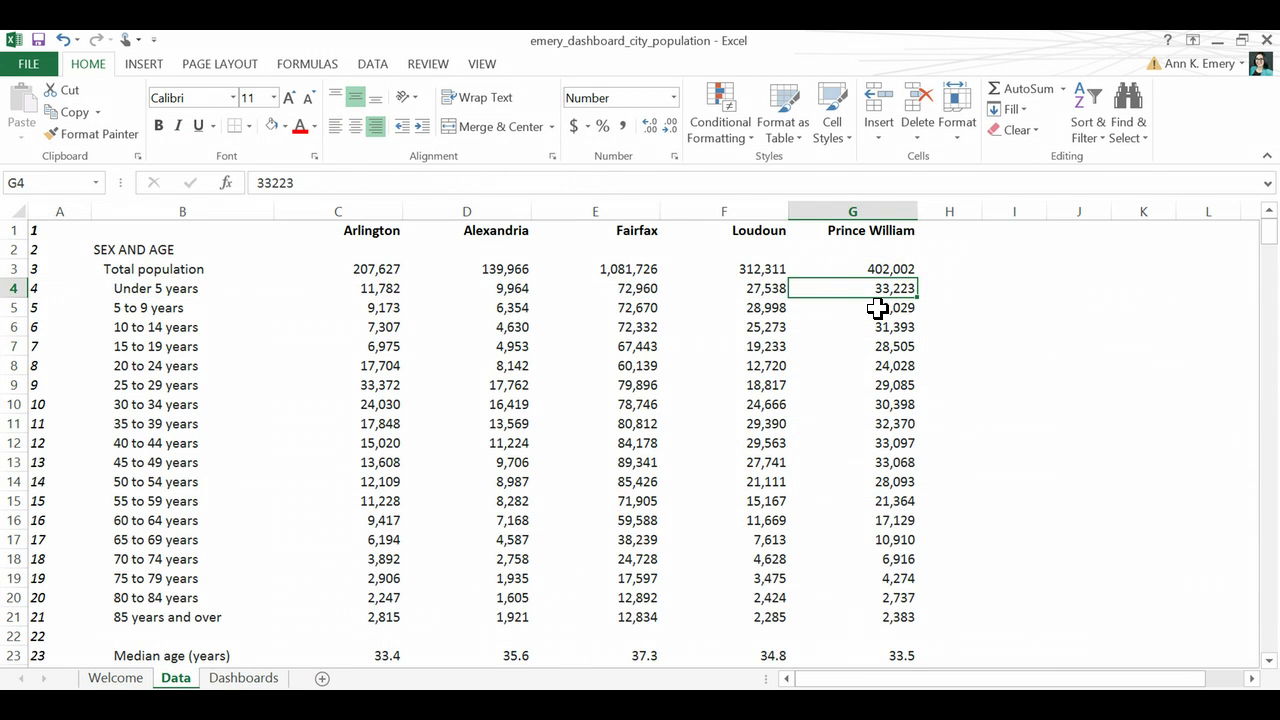
left_click(244, 678)
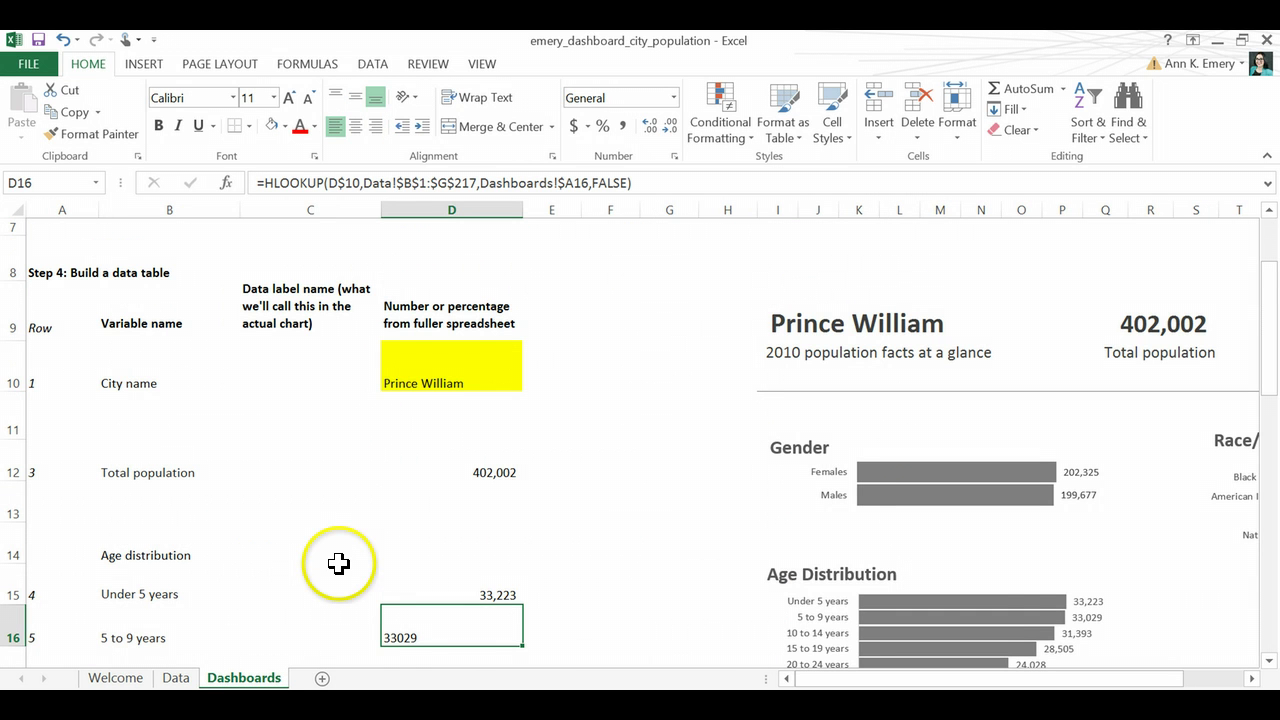
scroll(338, 563, "down", 2)
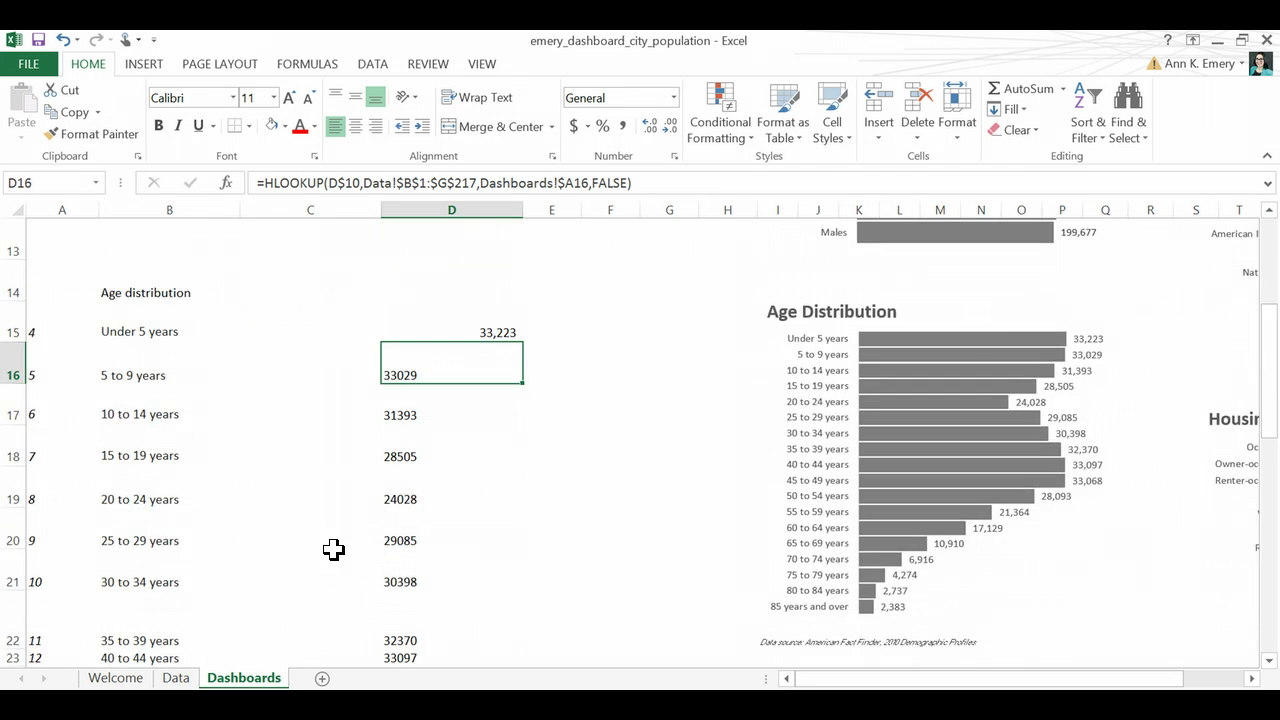
scroll(333, 548, "up", 2)
left_click_drag(63, 374, 69, 605)
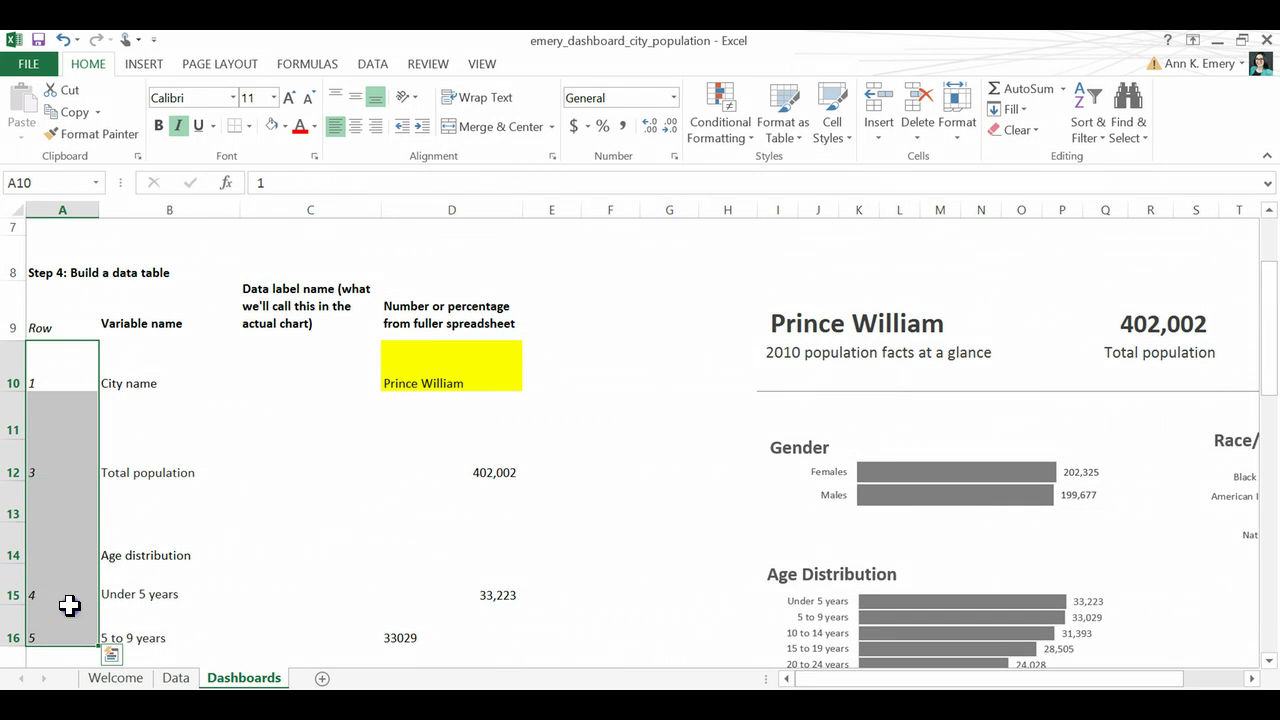
Step: Replace D12's hard-coded row index 3 with a reference to cell A12
left_click(491, 462)
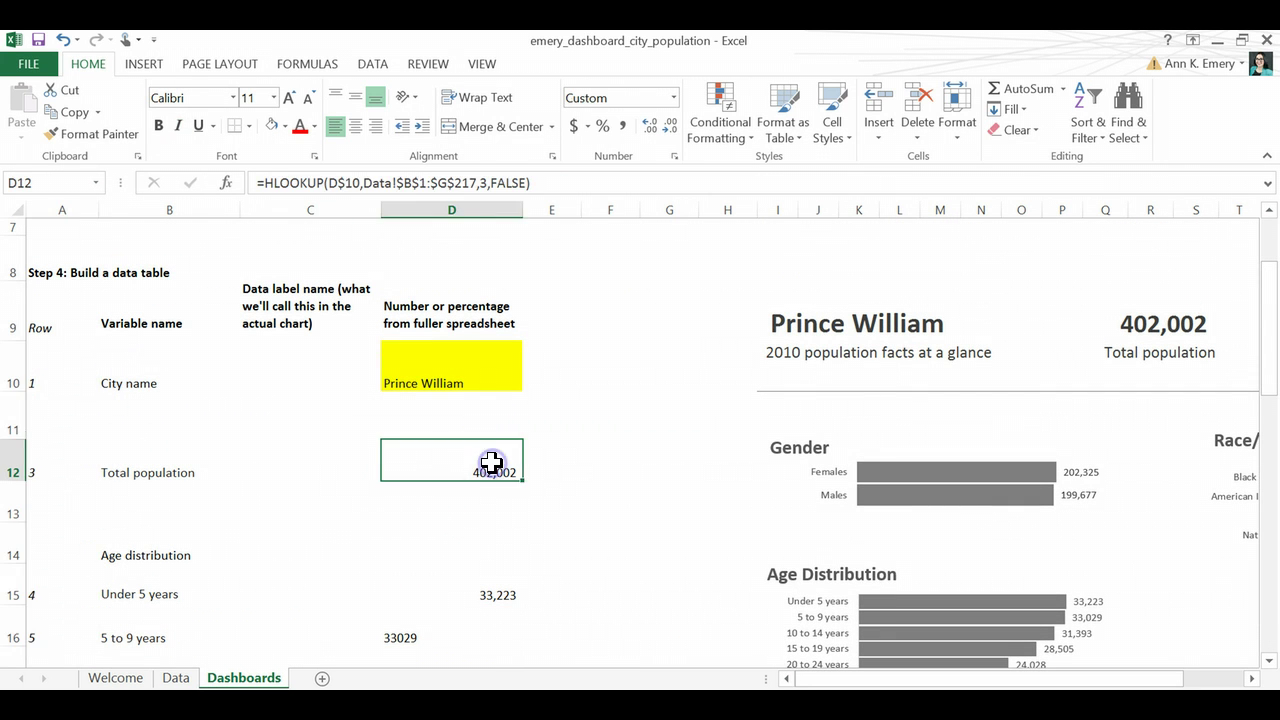
left_click(483, 183)
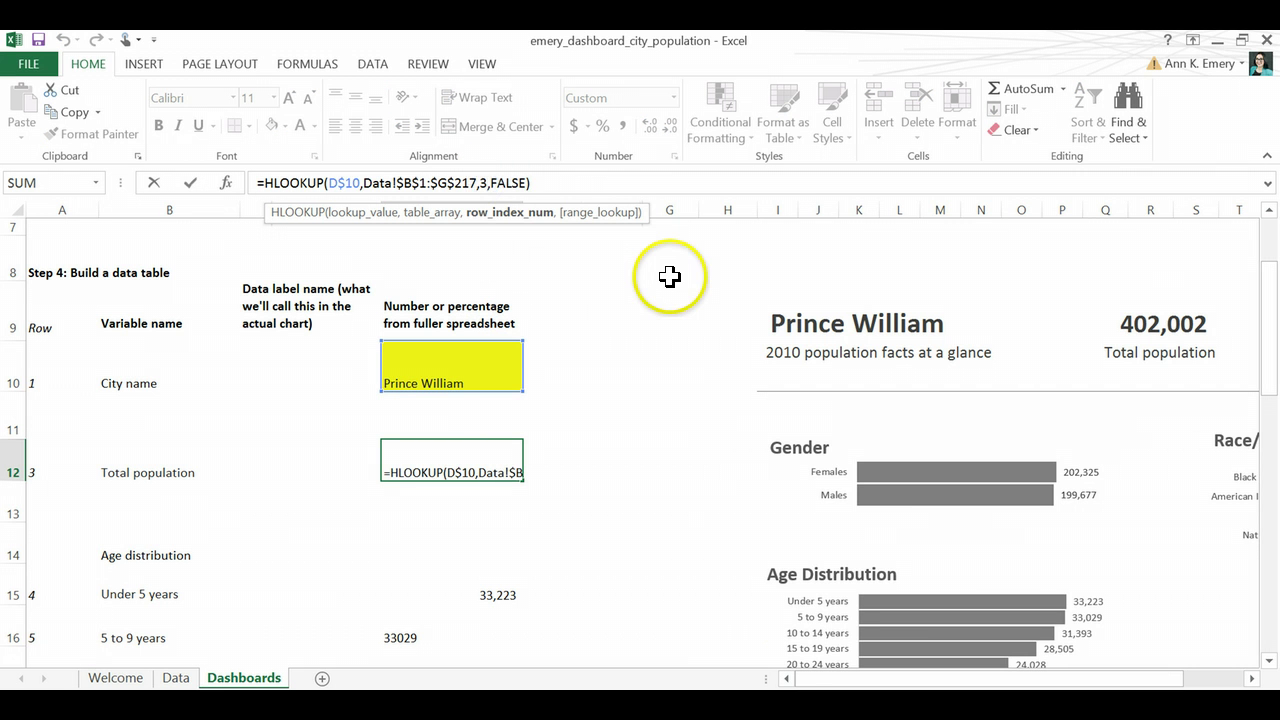
key("BackSpace")
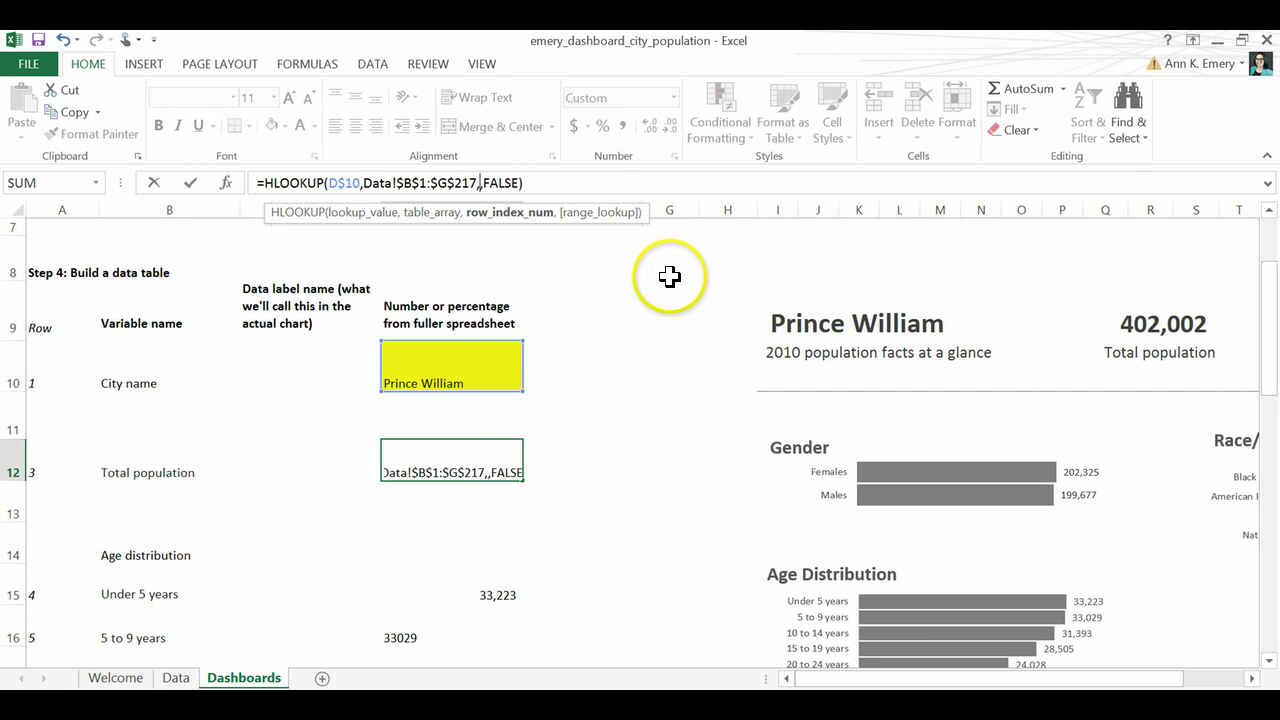
left_click(42, 454)
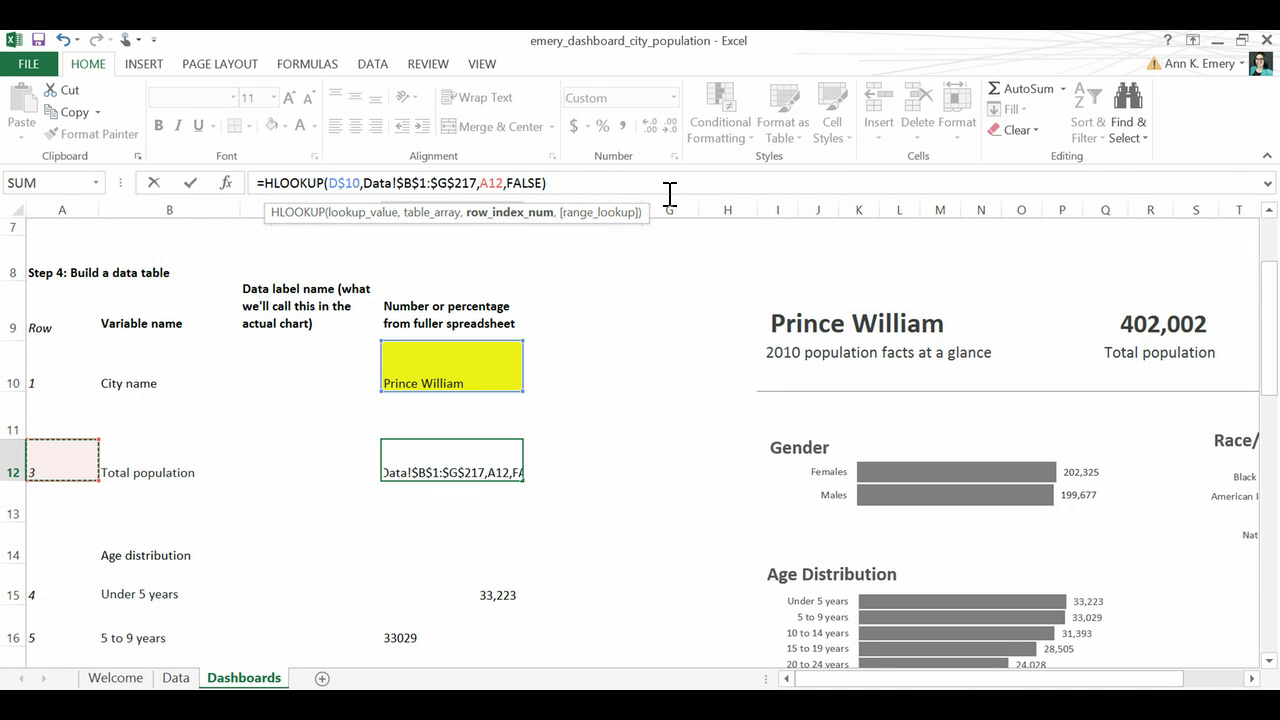
key("Return")
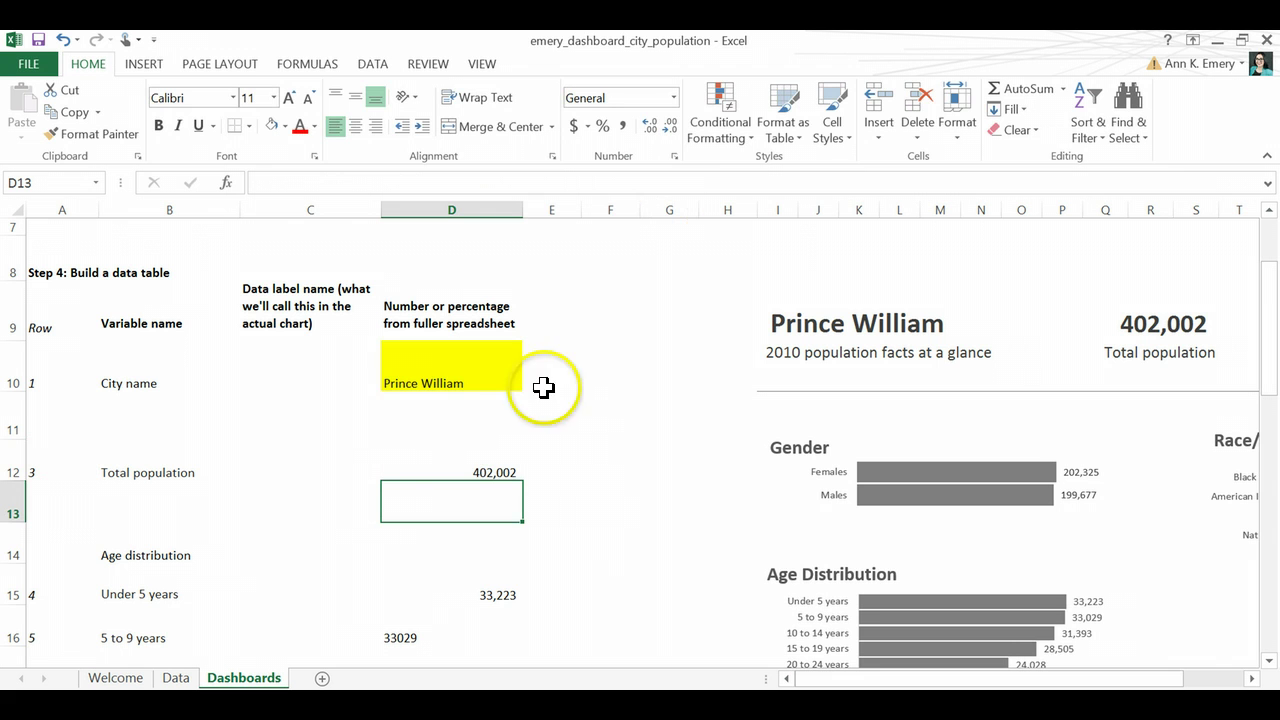
left_click(502, 474)
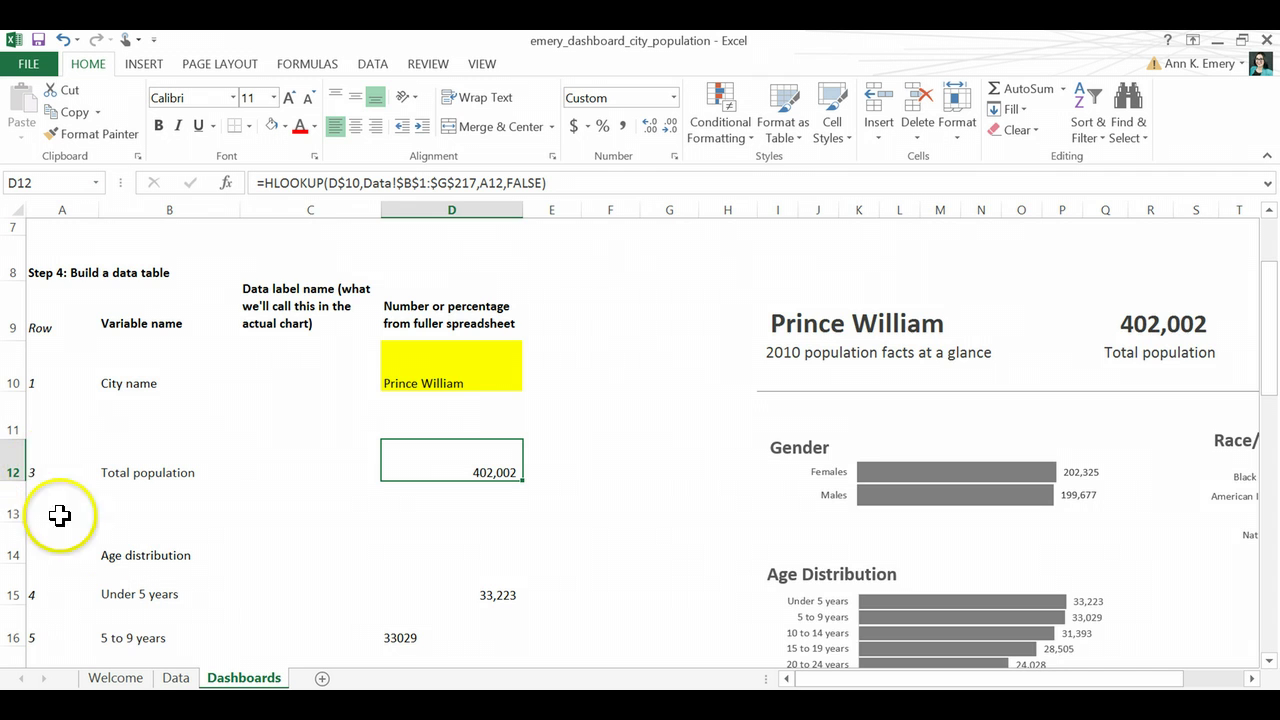
Step: Check row 3, Total population, on the Data sheet
left_click(176, 678)
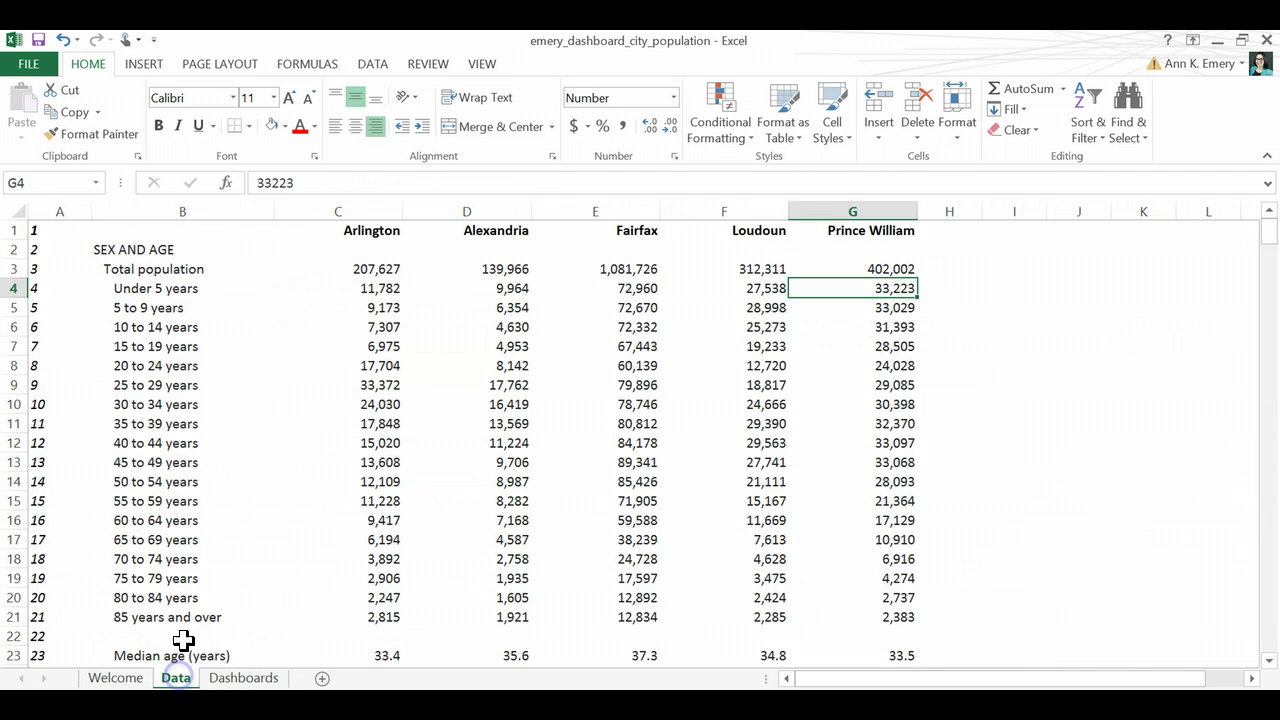
left_click(20, 268)
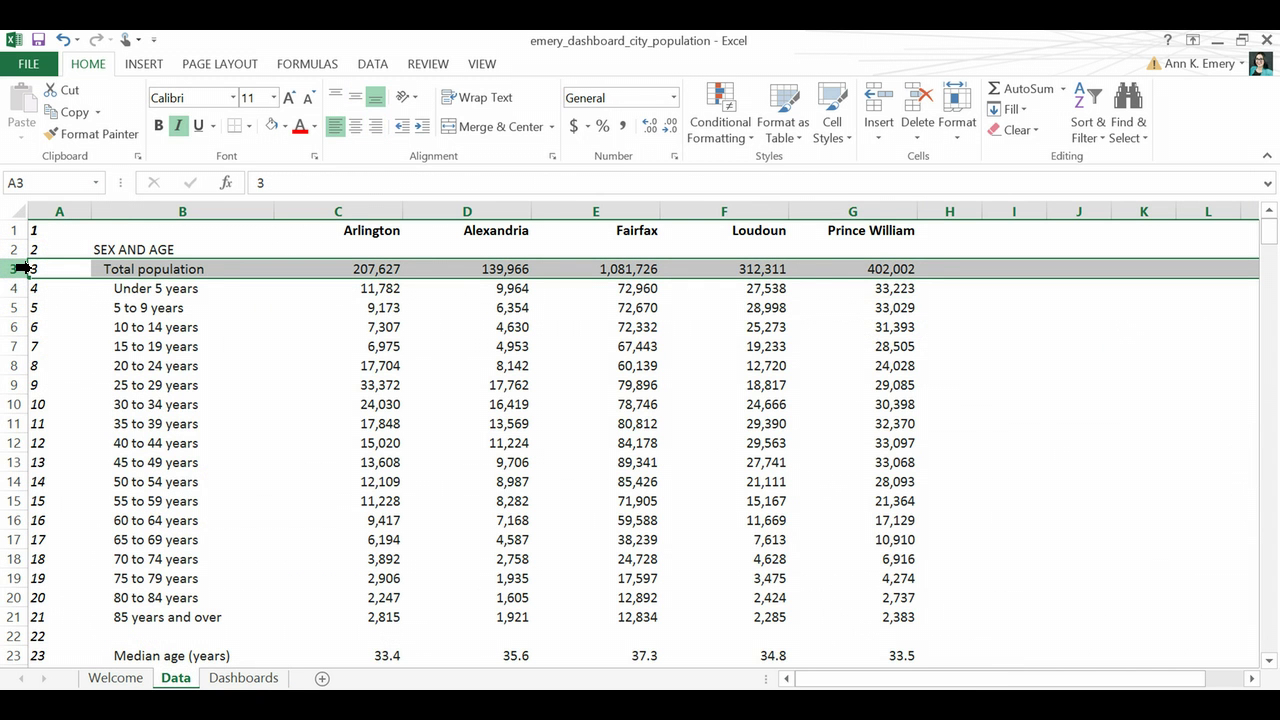
left_click_drag(252, 678, 283, 683)
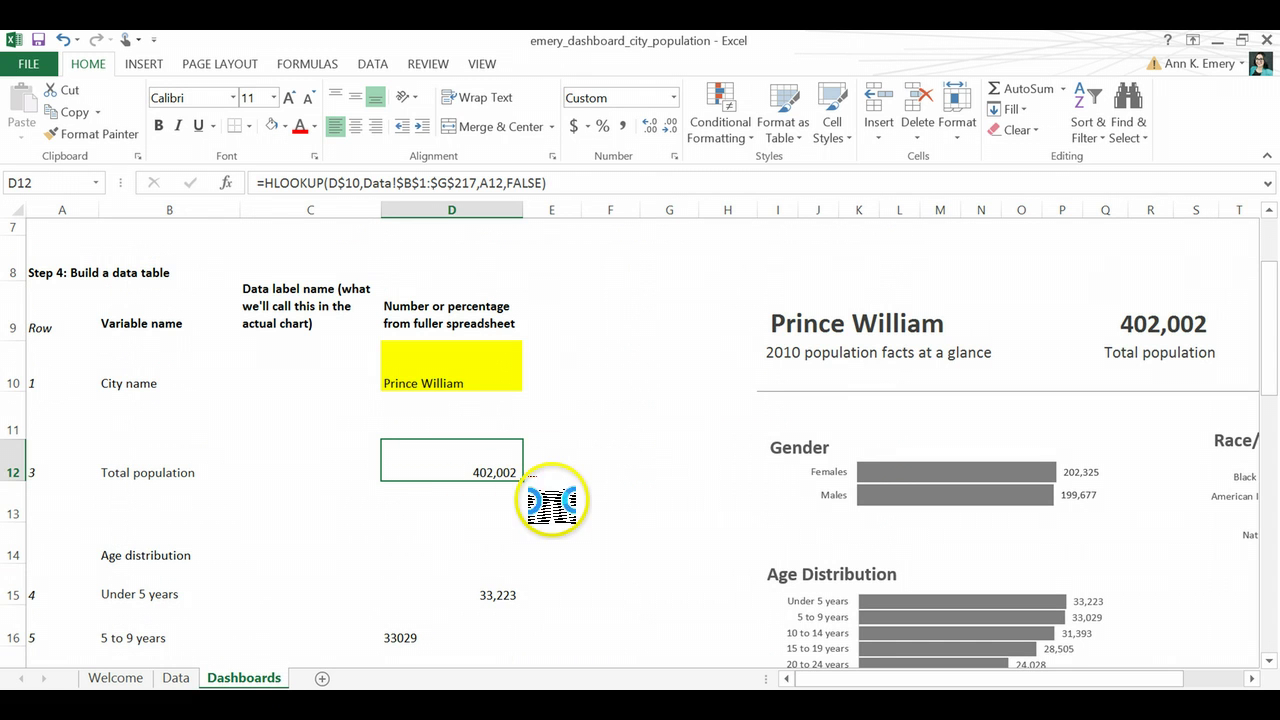
Step: Paste D12's formula into D15 with its row index changed to A15, showing 33,223
key("ctrl+c")
left_click(485, 583)
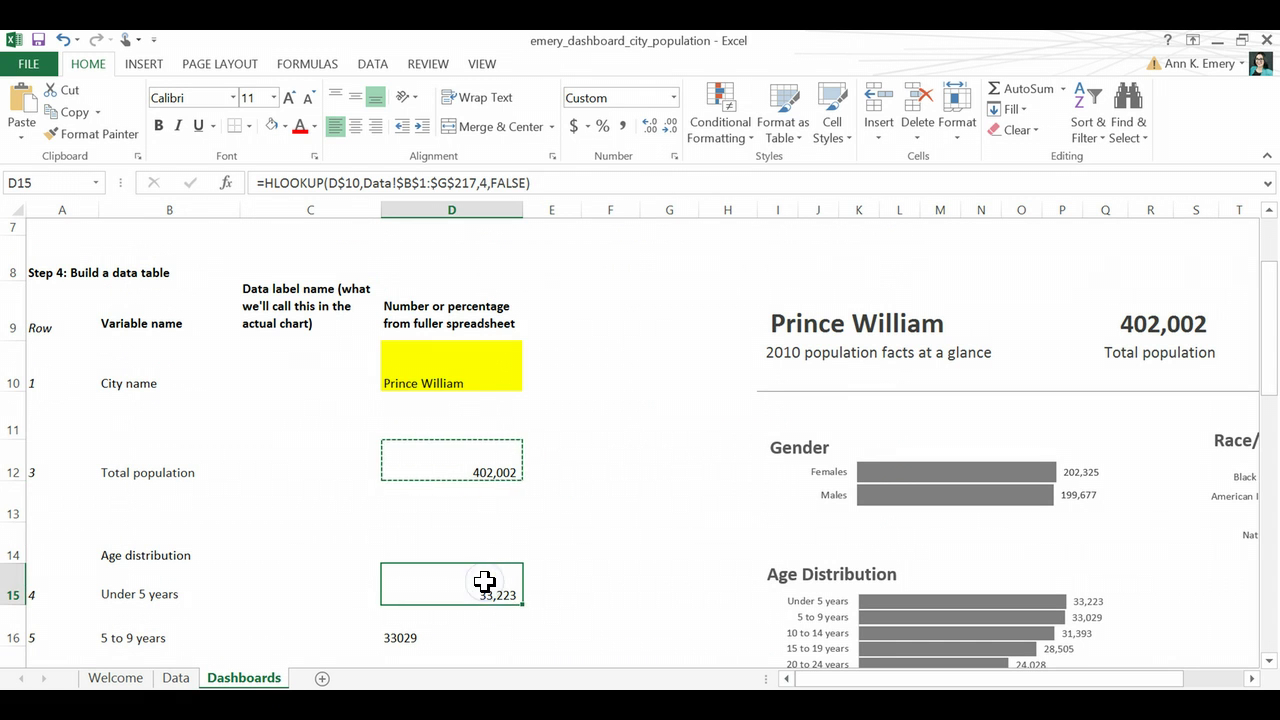
key("ctrl+v")
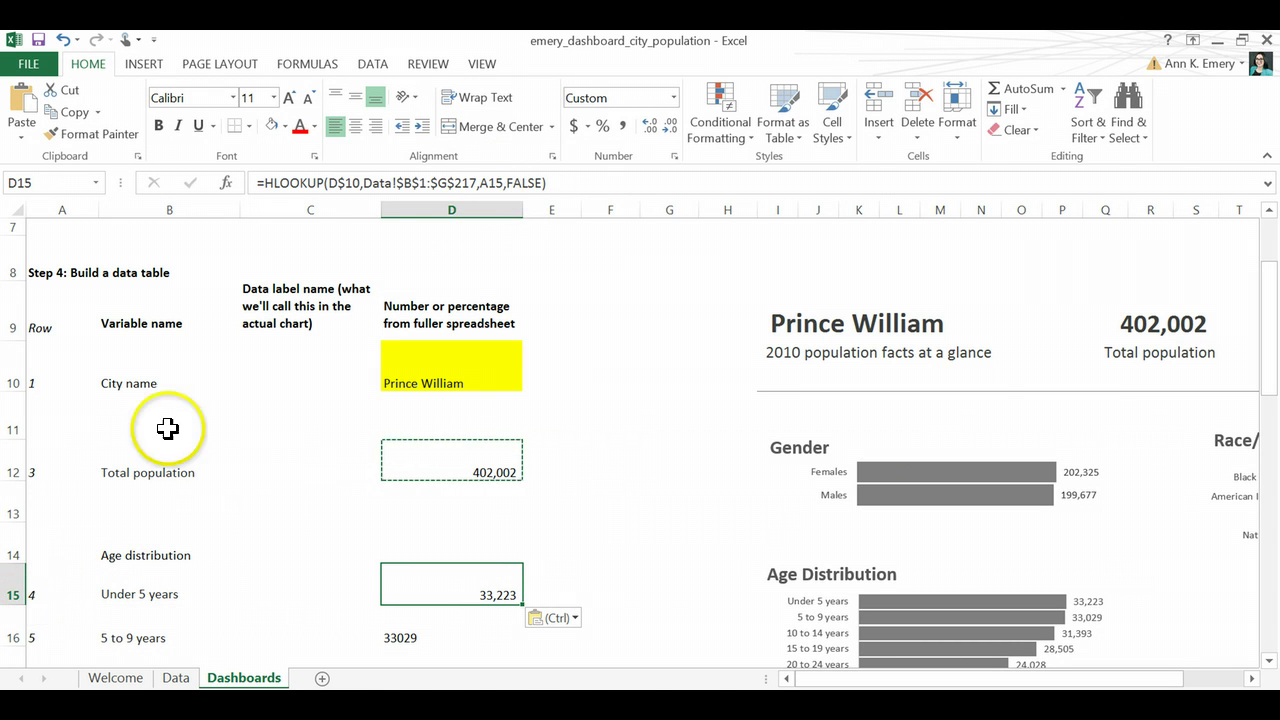
left_click(492, 184)
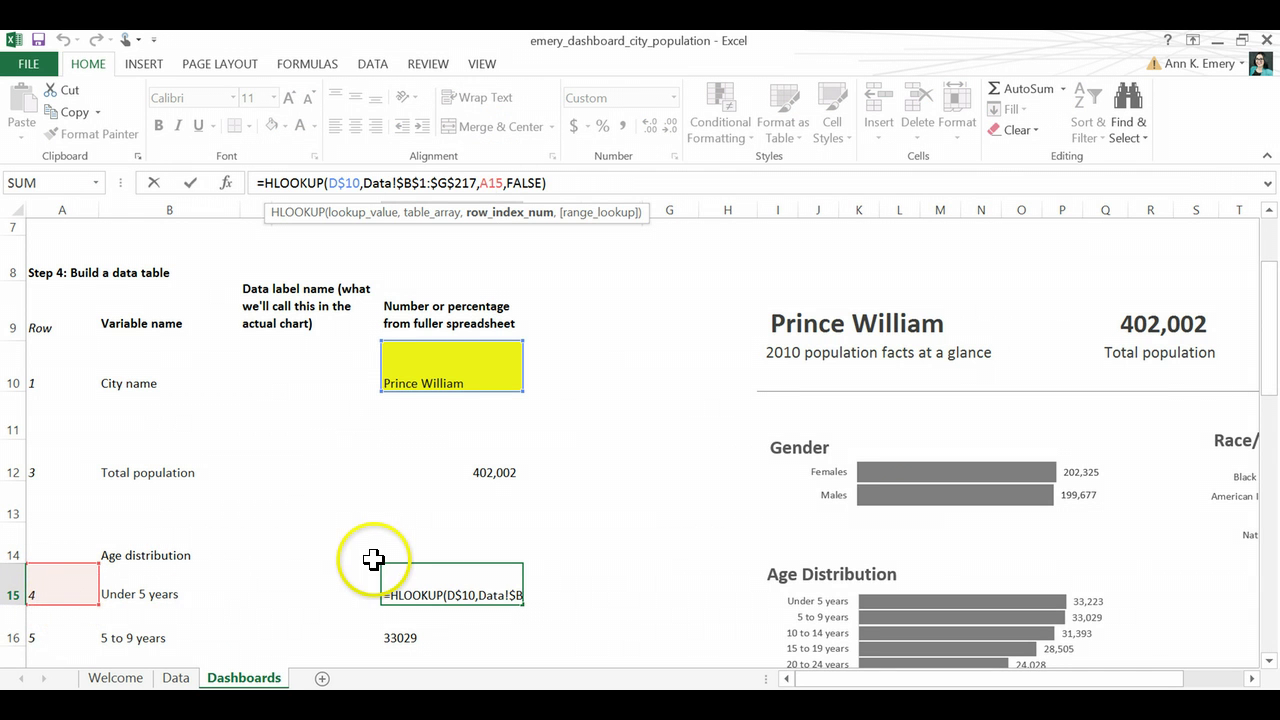
key("Return")
Step: Copy D15's formula into the 5 to 9 years cell D16, taking its row index from A16
scroll(540, 540, "down", 1)
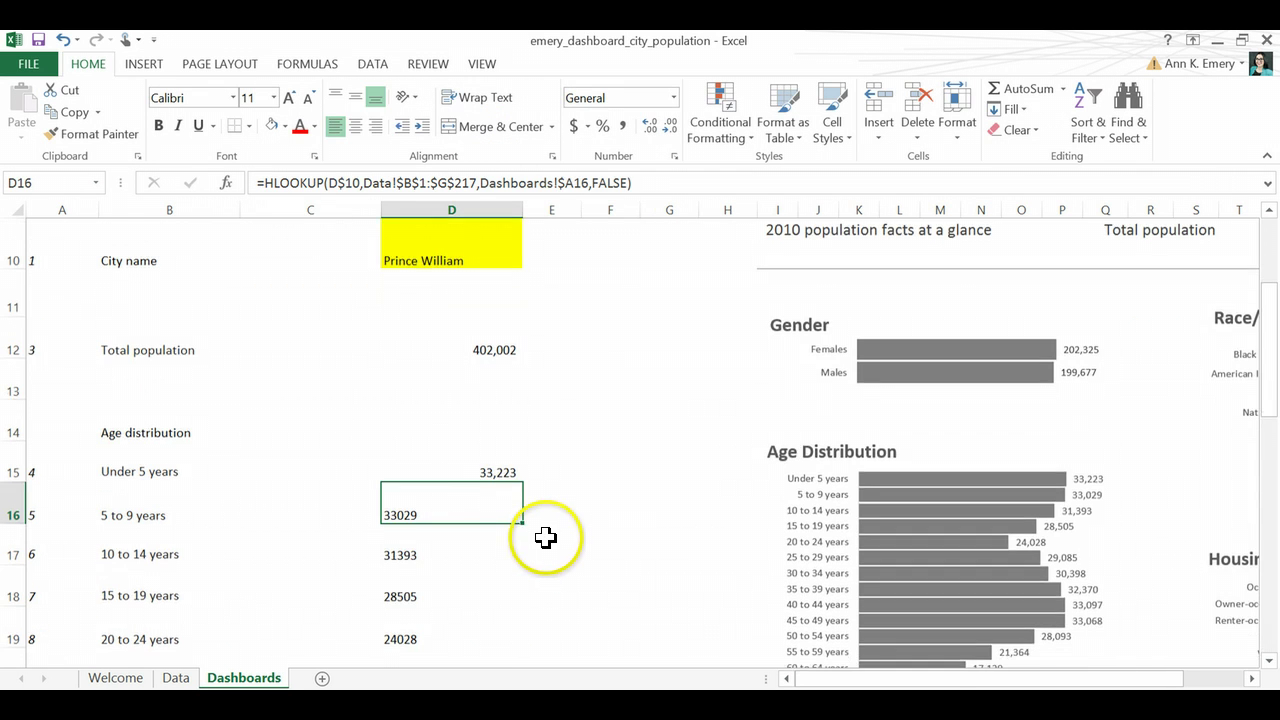
left_click(487, 473)
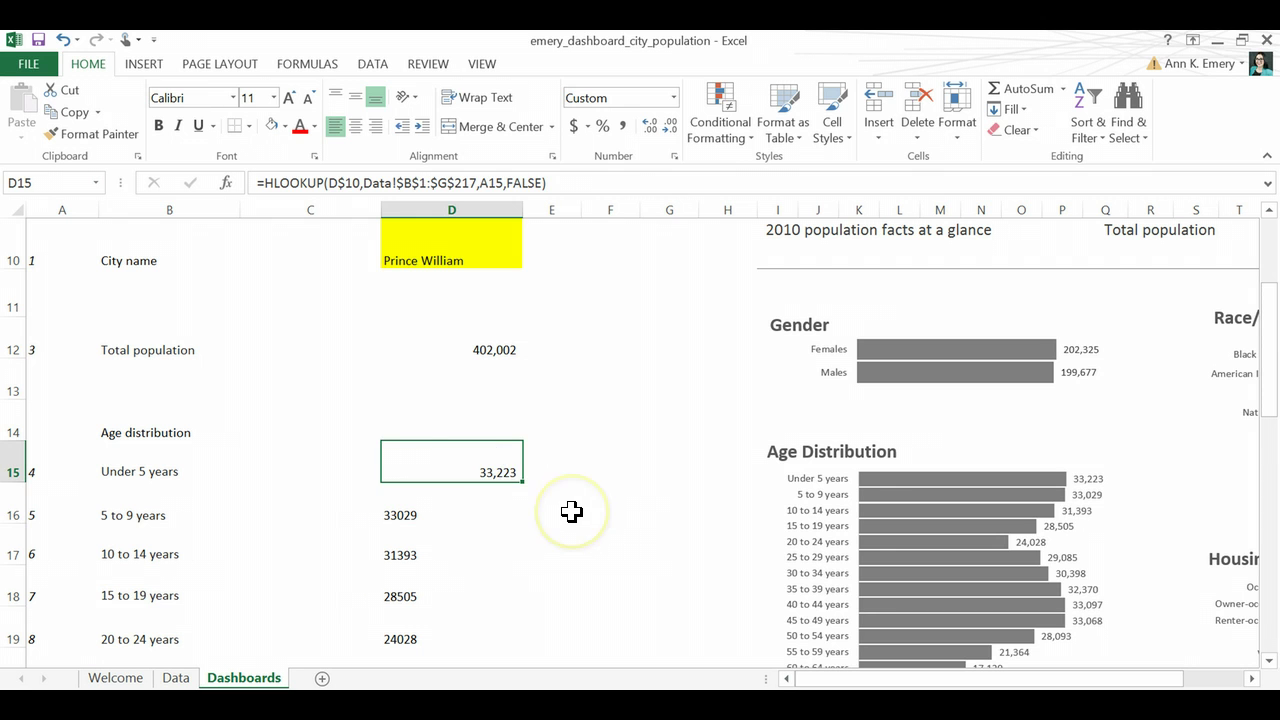
key("ctrl+c")
left_click(445, 503)
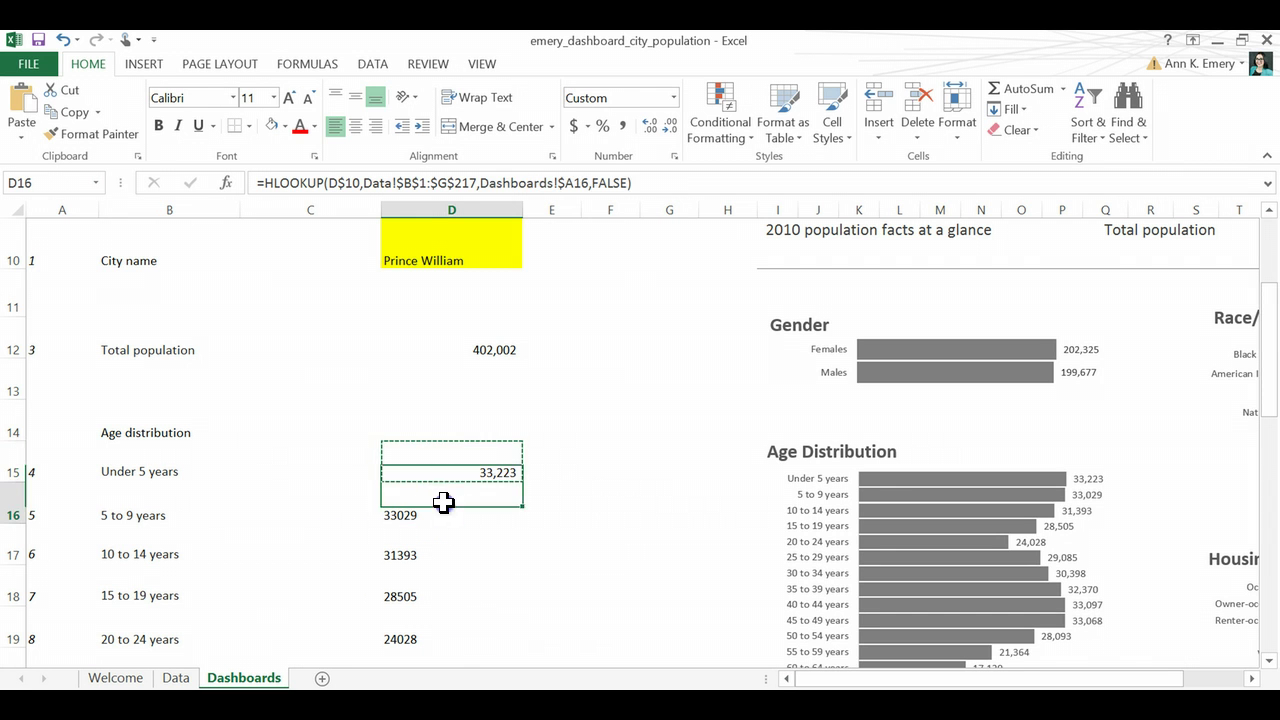
key("ctrl+v")
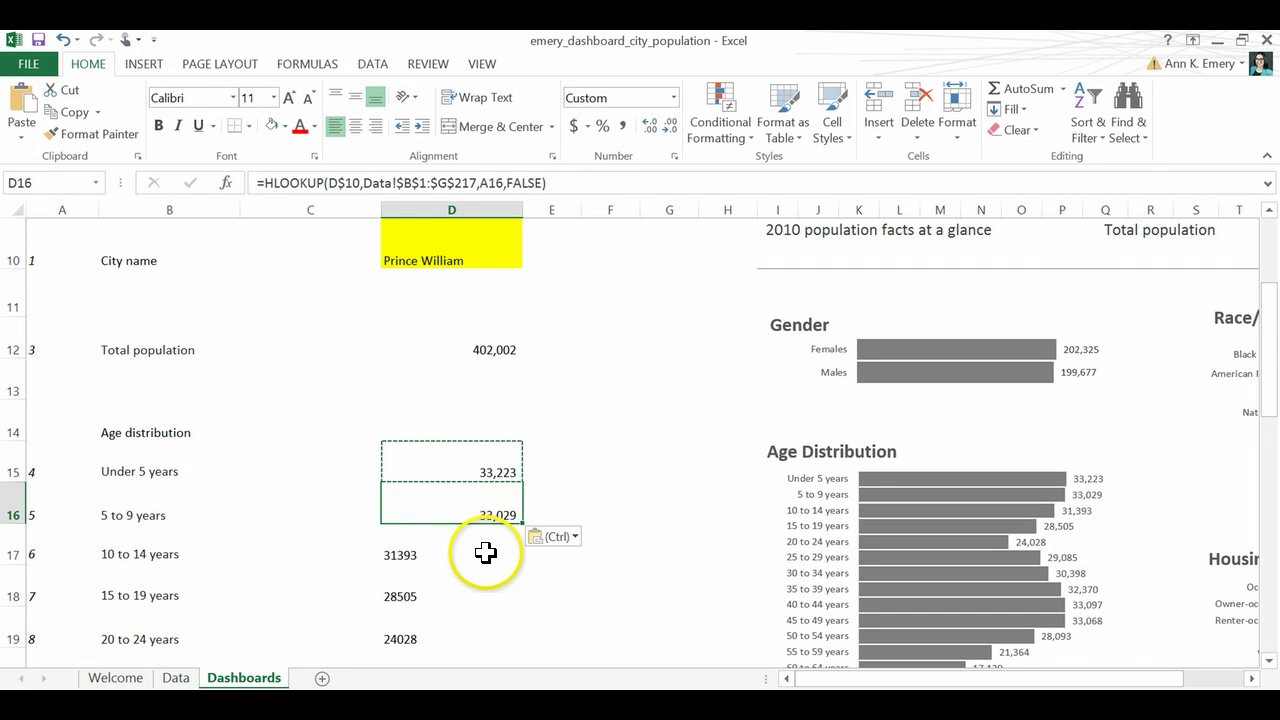
left_click(524, 182)
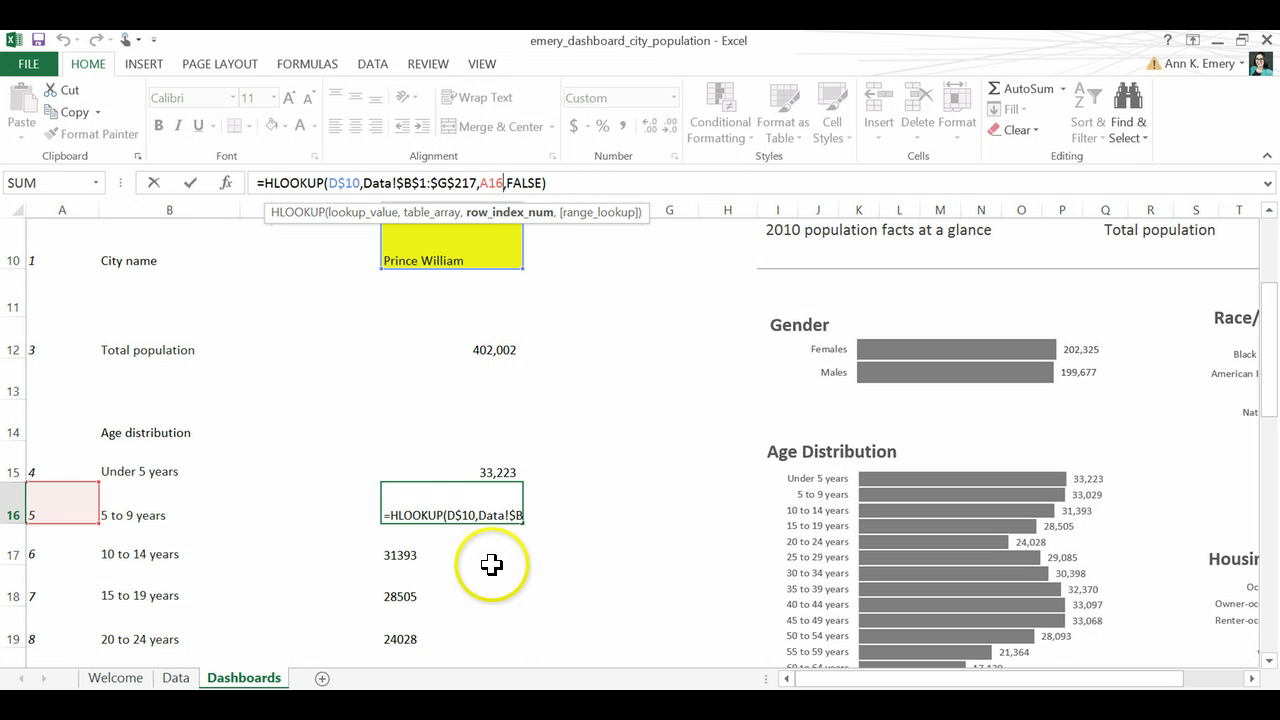
Step: Commit the 5 to 9 years HLOOKUP formula in D16 (33,029) and copy it down through D19
key("Return")
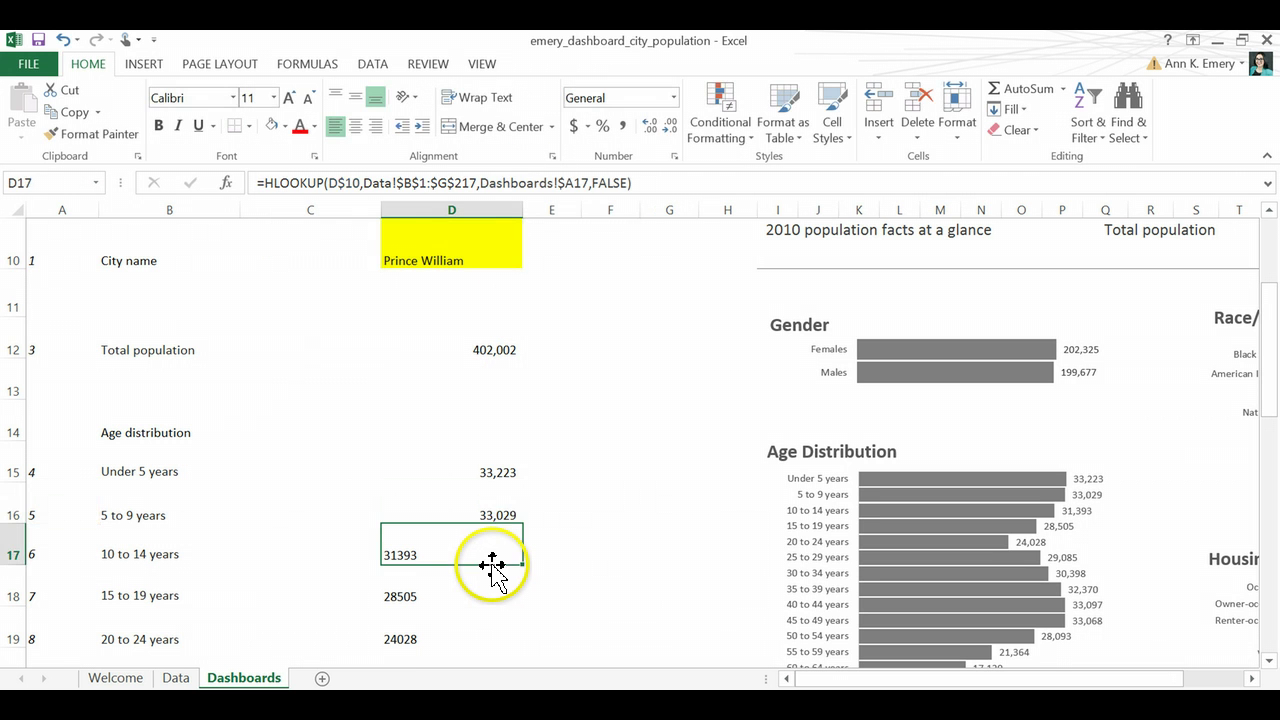
left_click(491, 509)
scroll(520, 495, "down", 1)
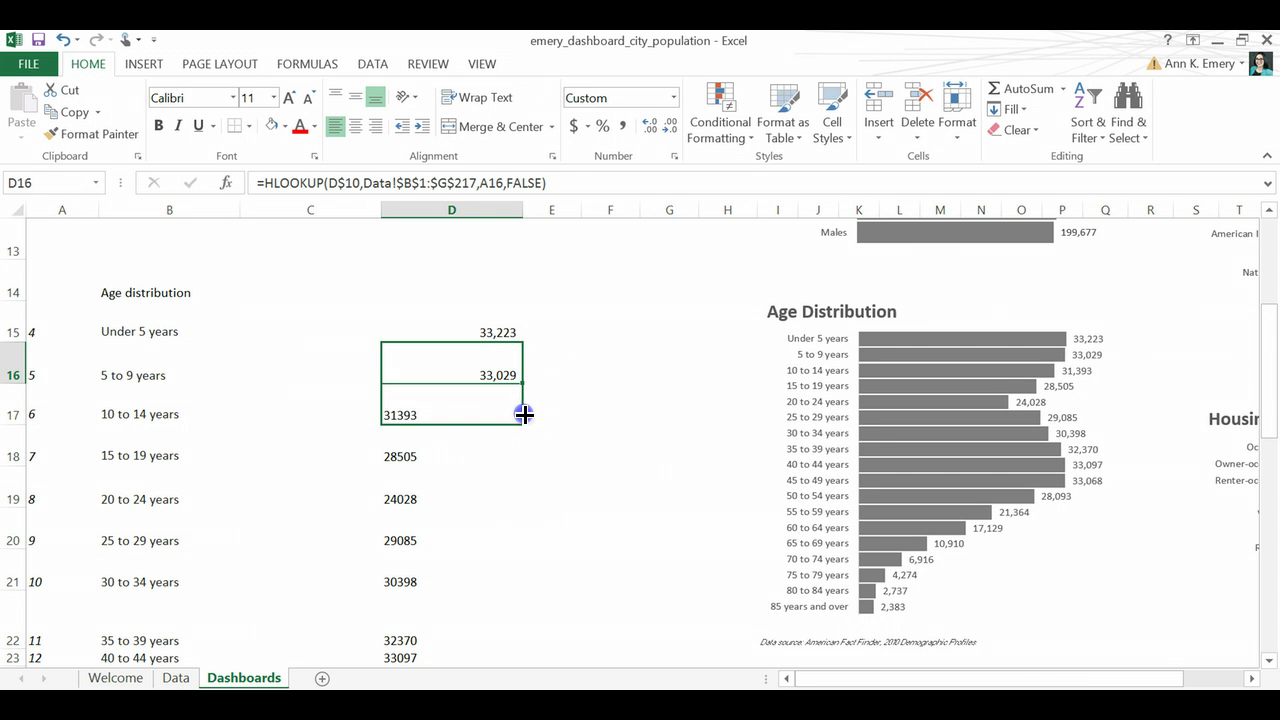
left_click_drag(523, 414, 524, 513)
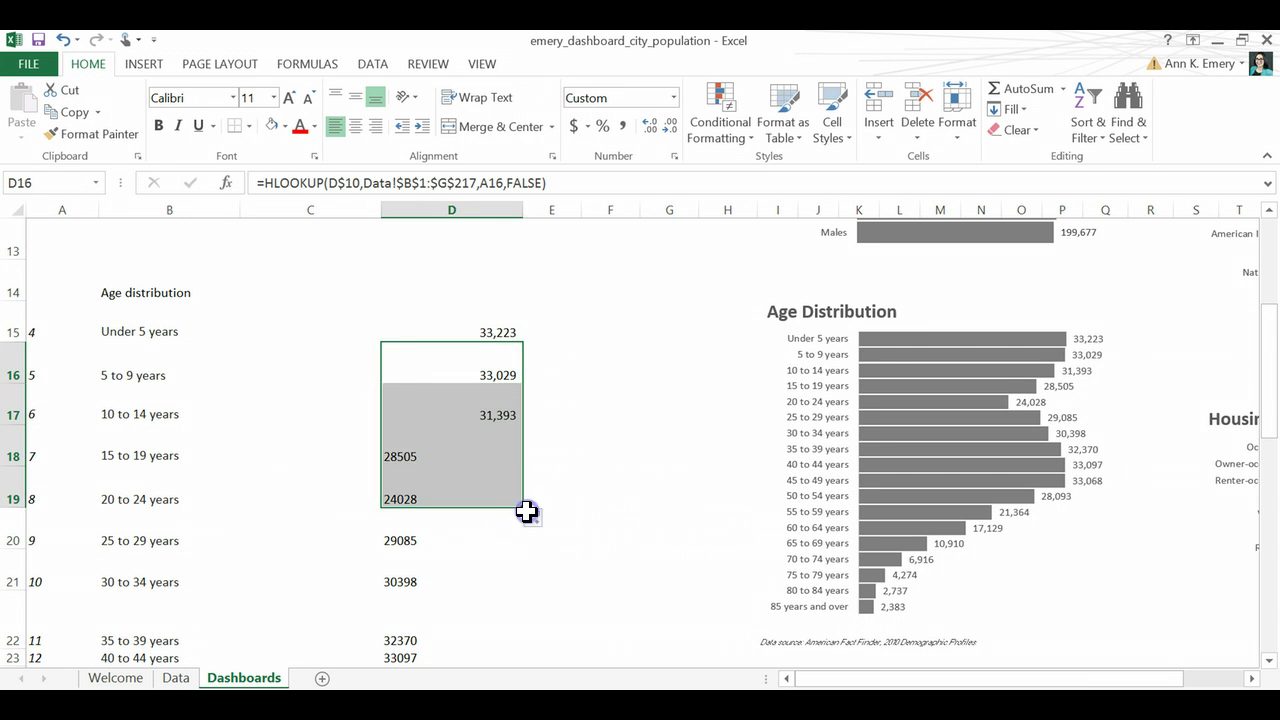
scroll(561, 478, "up", 1)
scroll(561, 478, "up", 3)
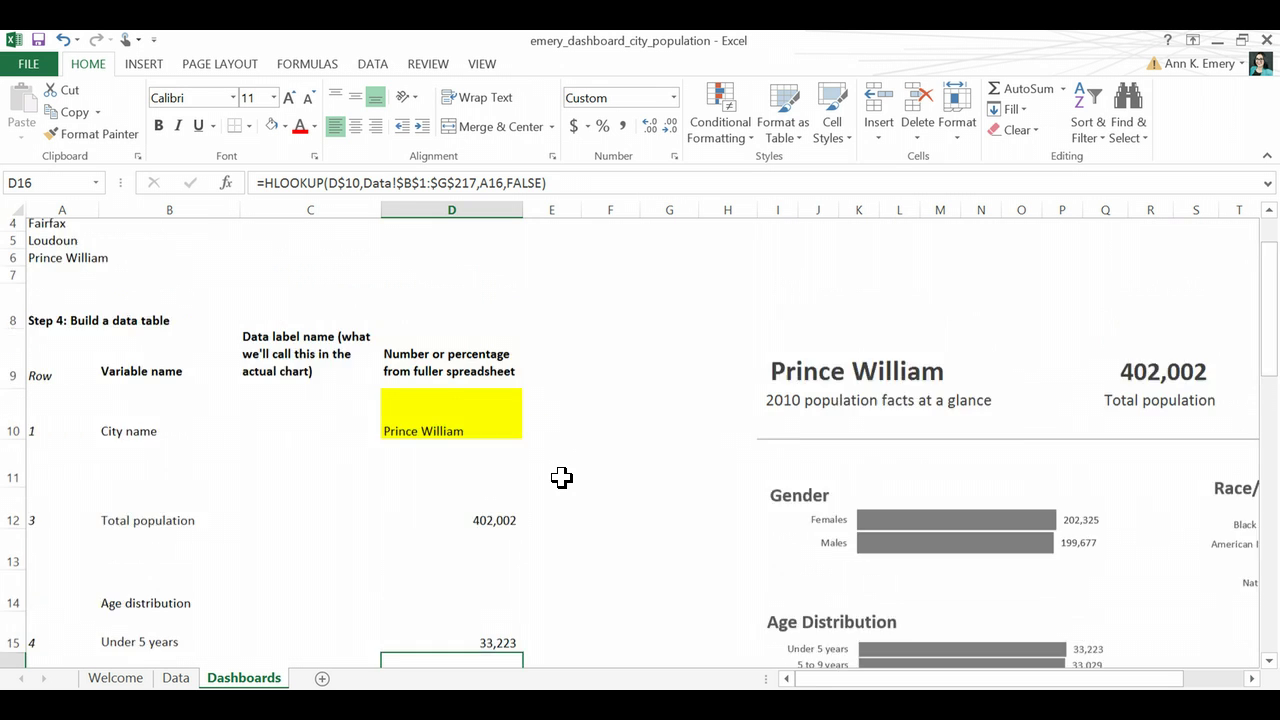
Step: Review the Total population and Under 5 years lookup formulas on the dashboard
left_click(491, 476)
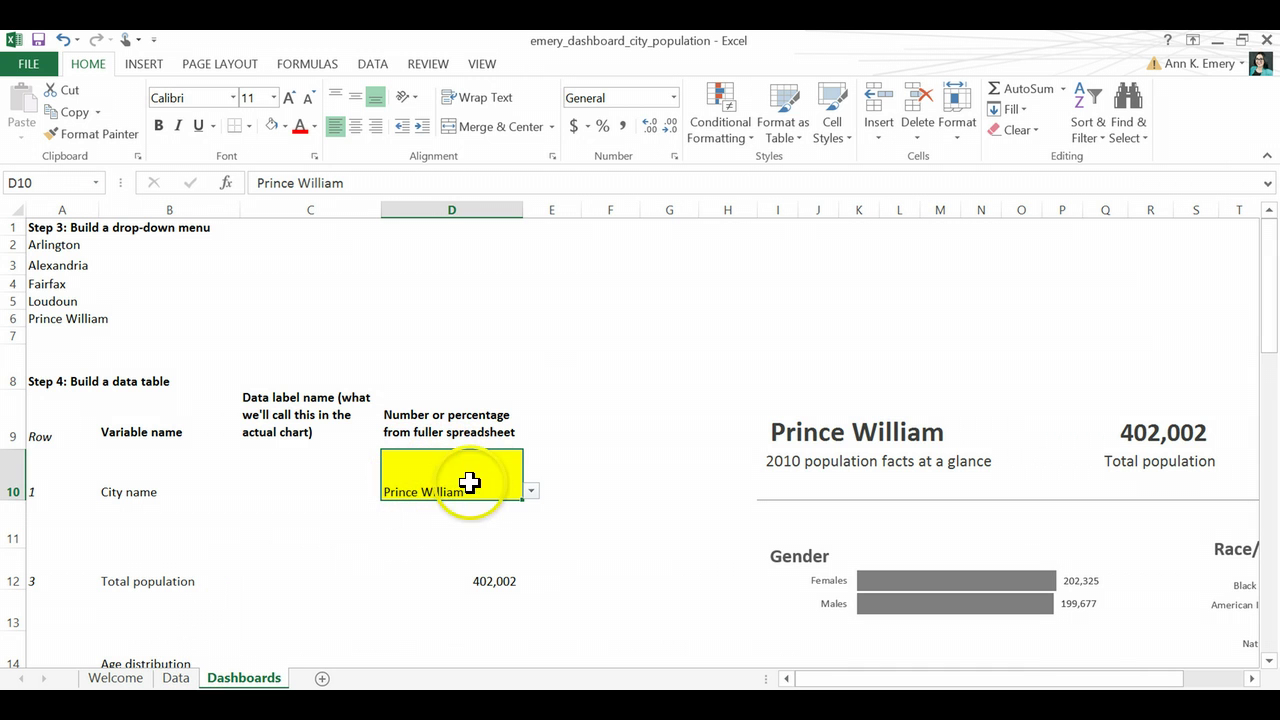
scroll(551, 457, "down", 1)
scroll(551, 457, "down", 1)
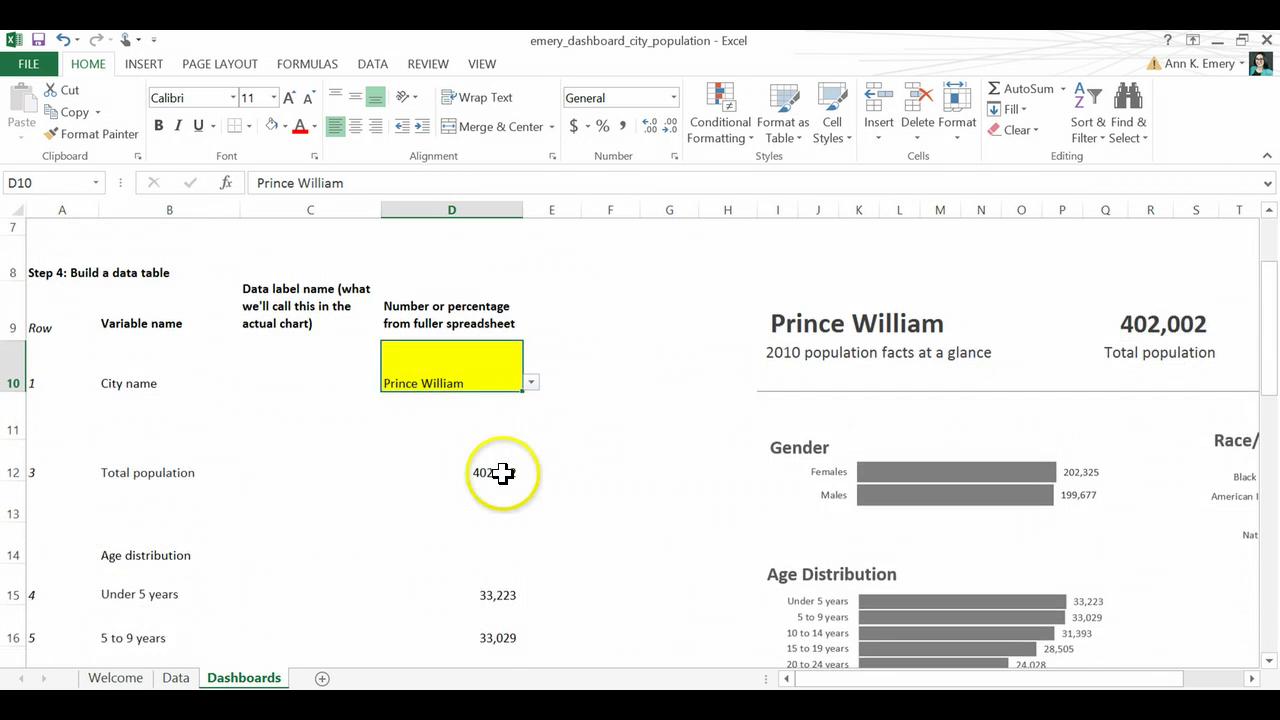
left_click(500, 471)
mouse_move(503, 486)
left_mouse_down()
mouse_move(508, 563)
mouse_move(511, 474)
left_mouse_up()
left_click(505, 590)
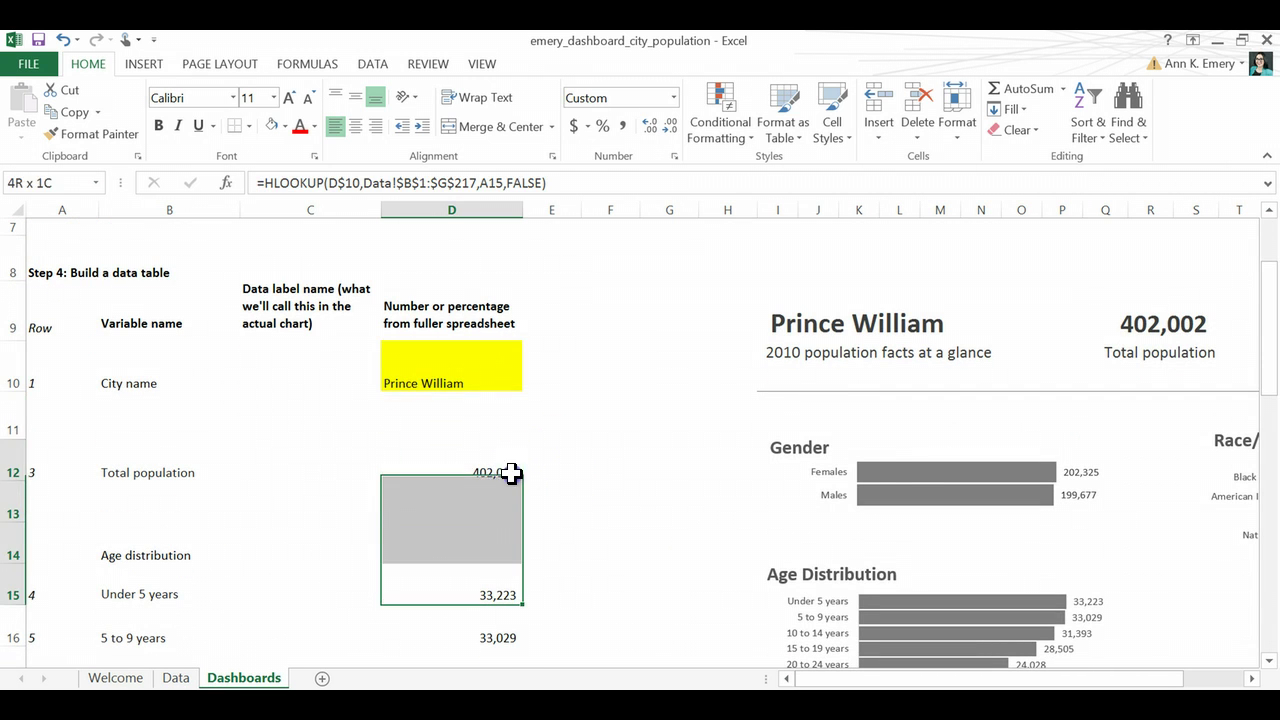
Step: Switch the city to Arlington and check the Total population, Under 5 and 5 to 9 formulas
left_click(505, 380)
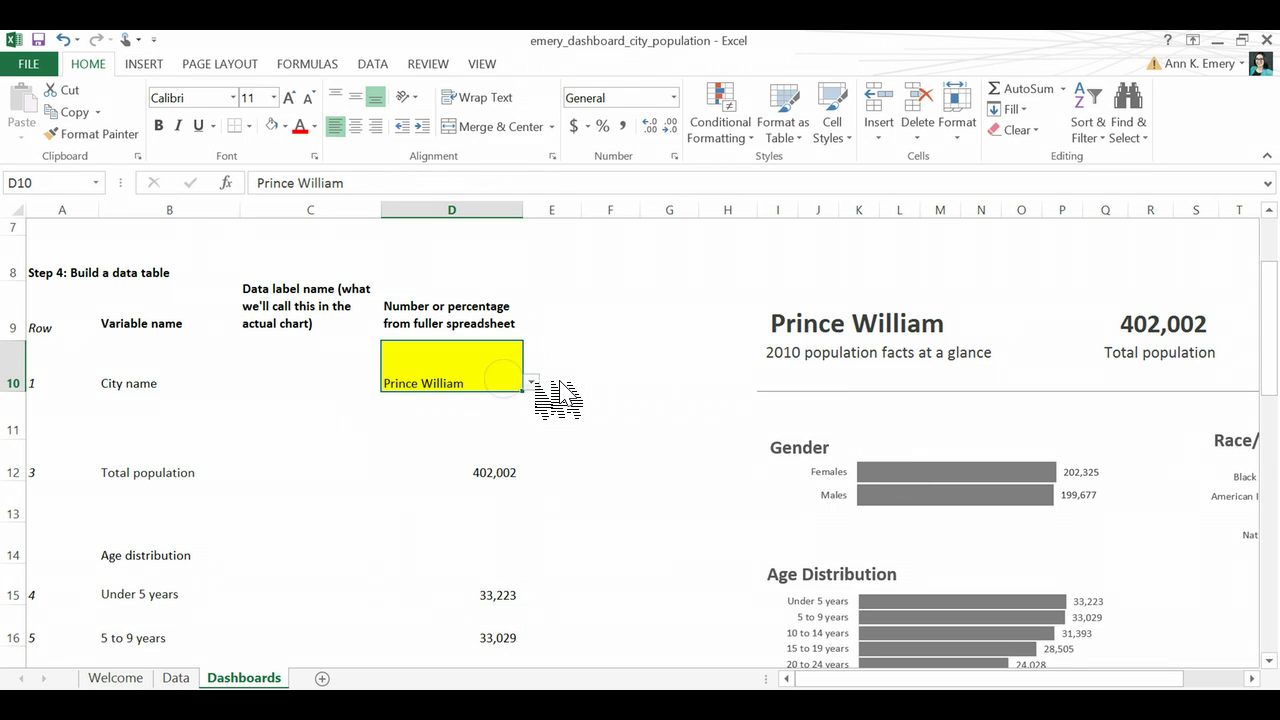
left_click(531, 382)
left_click(530, 400)
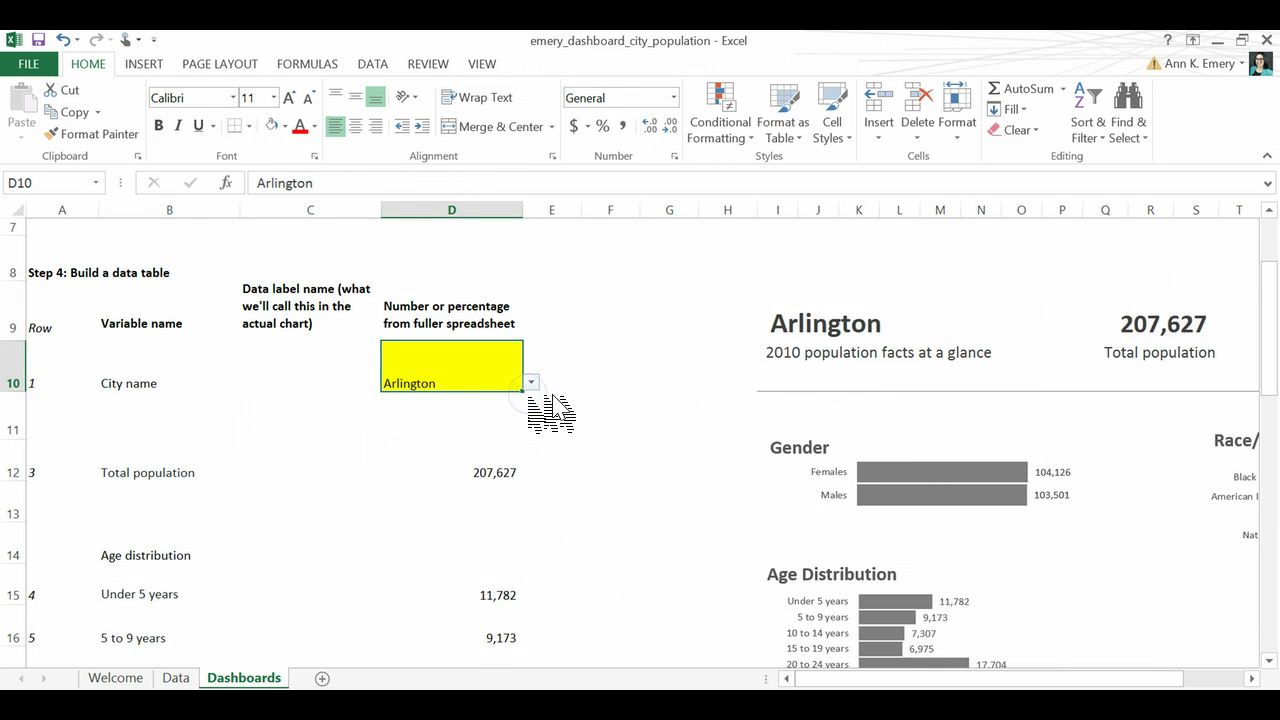
left_click(503, 471)
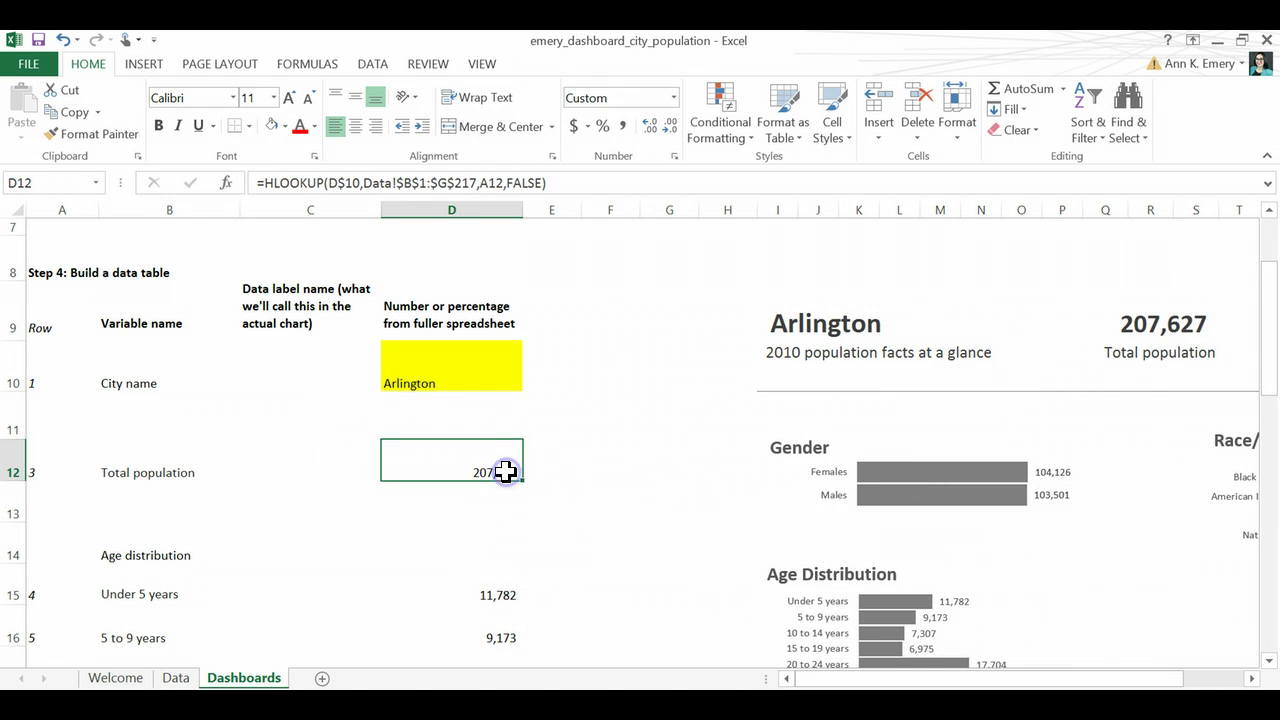
left_click(481, 591)
left_click(491, 634)
left_click(476, 459)
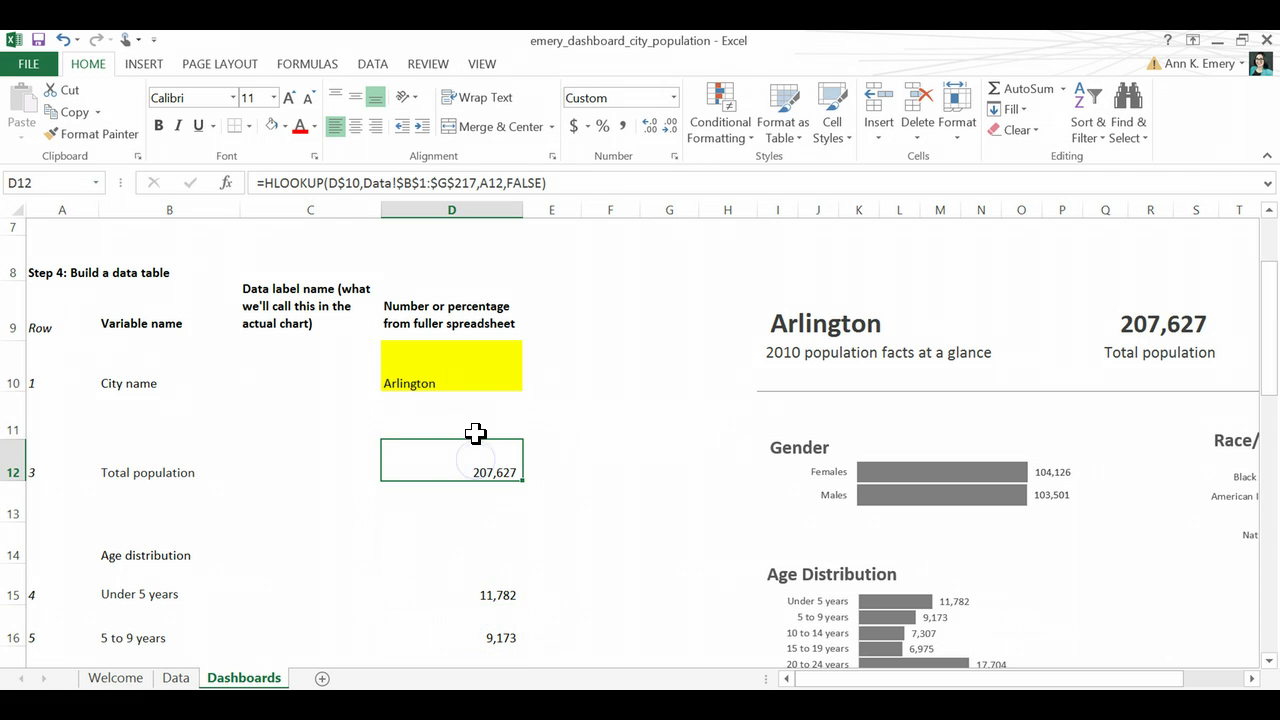
Step: Switch the city to Fairfax, then Loudoun, and return to the Welcome sheet
left_click(489, 374)
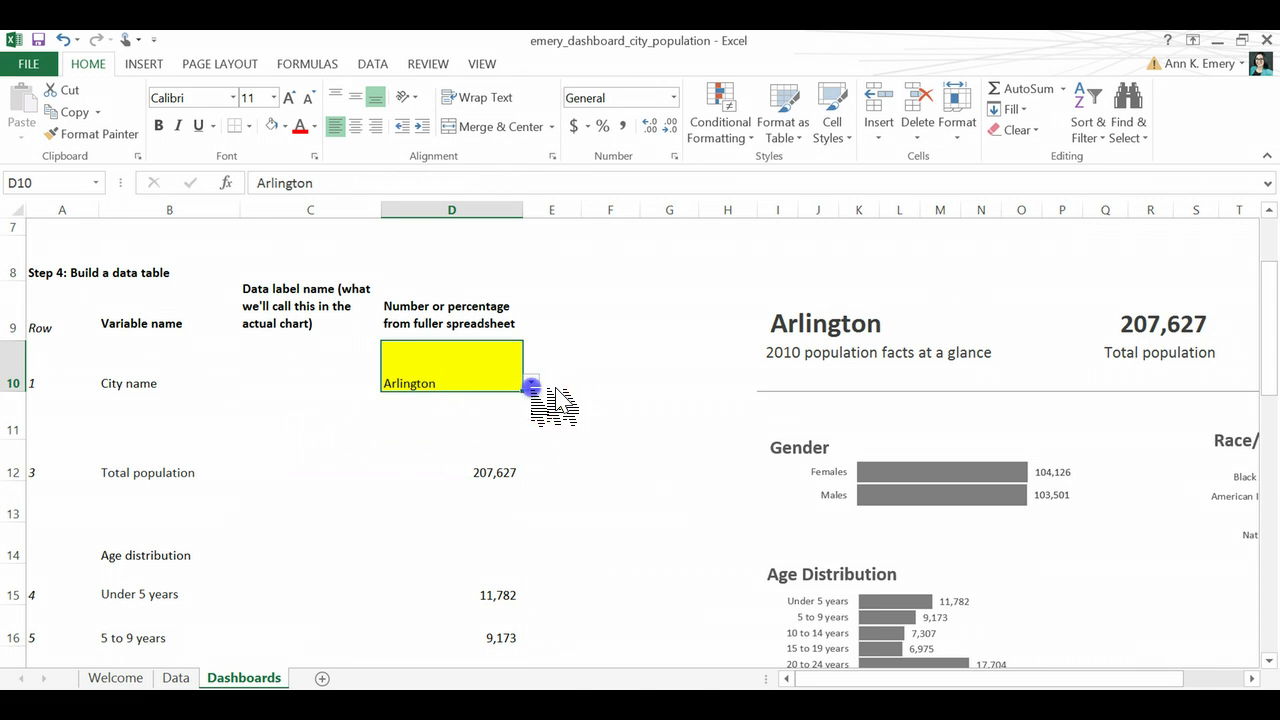
left_click(531, 384)
left_click(508, 432)
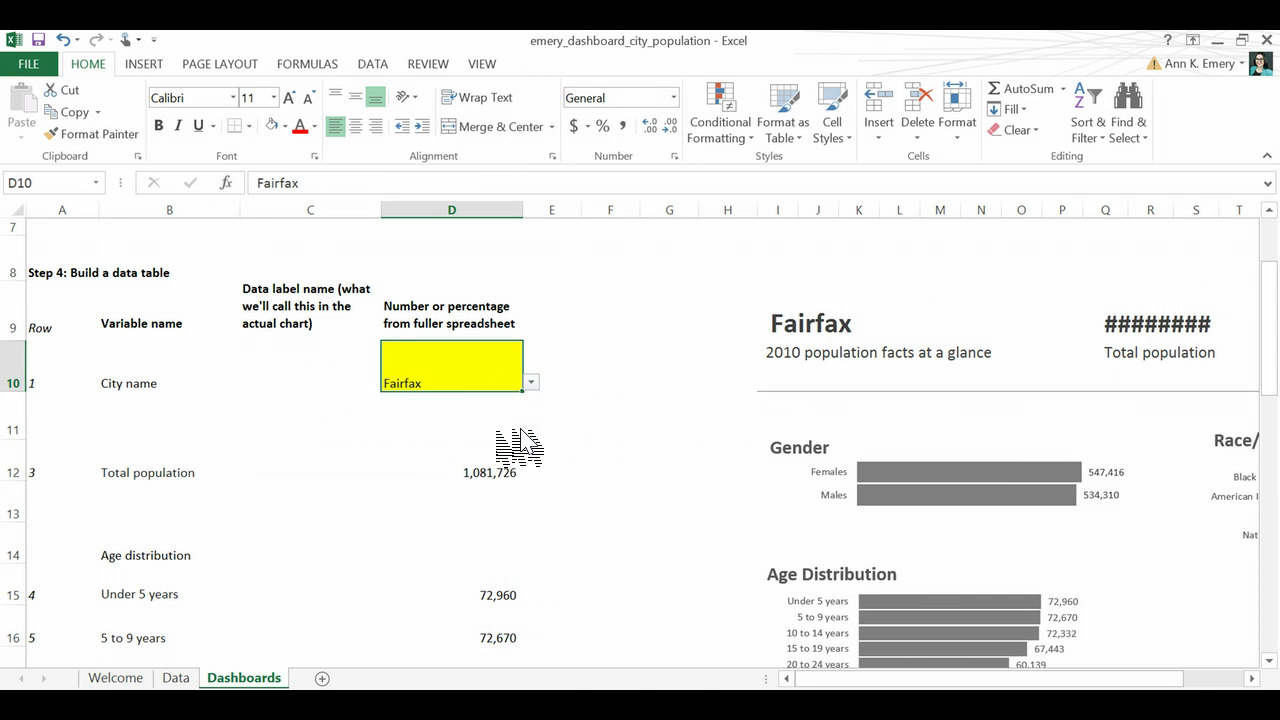
left_click(531, 383)
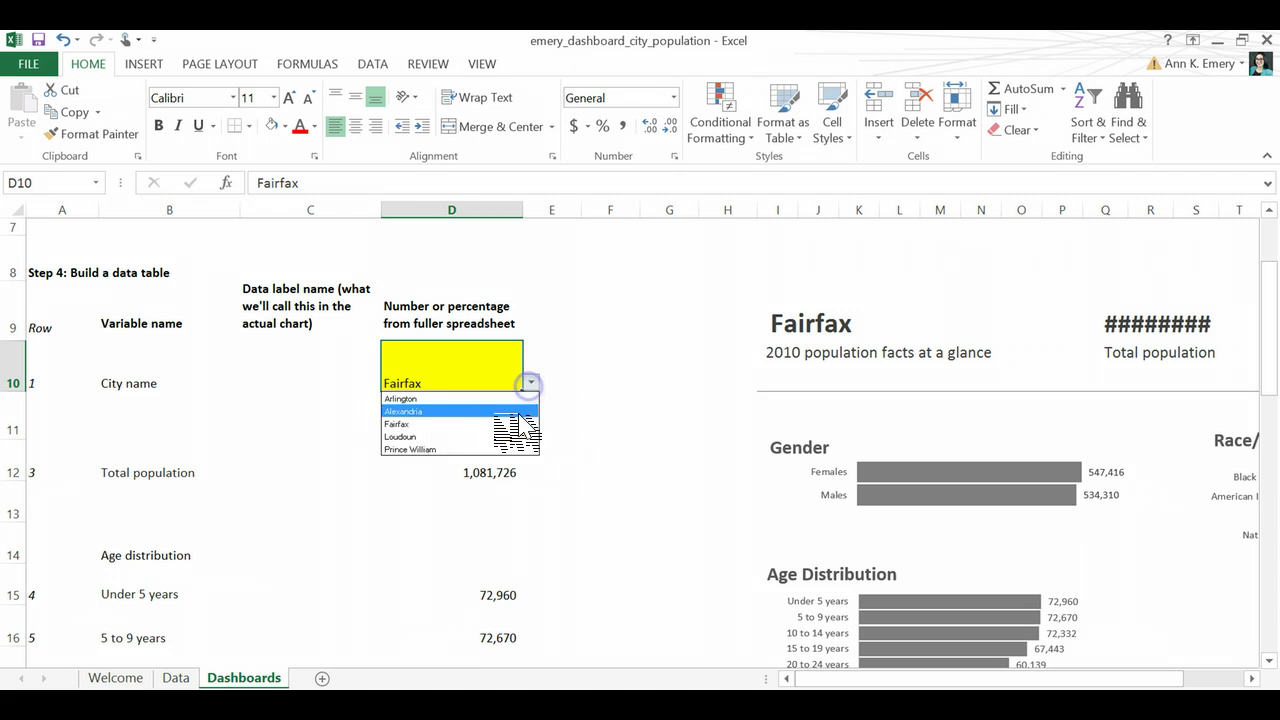
left_click(490, 436)
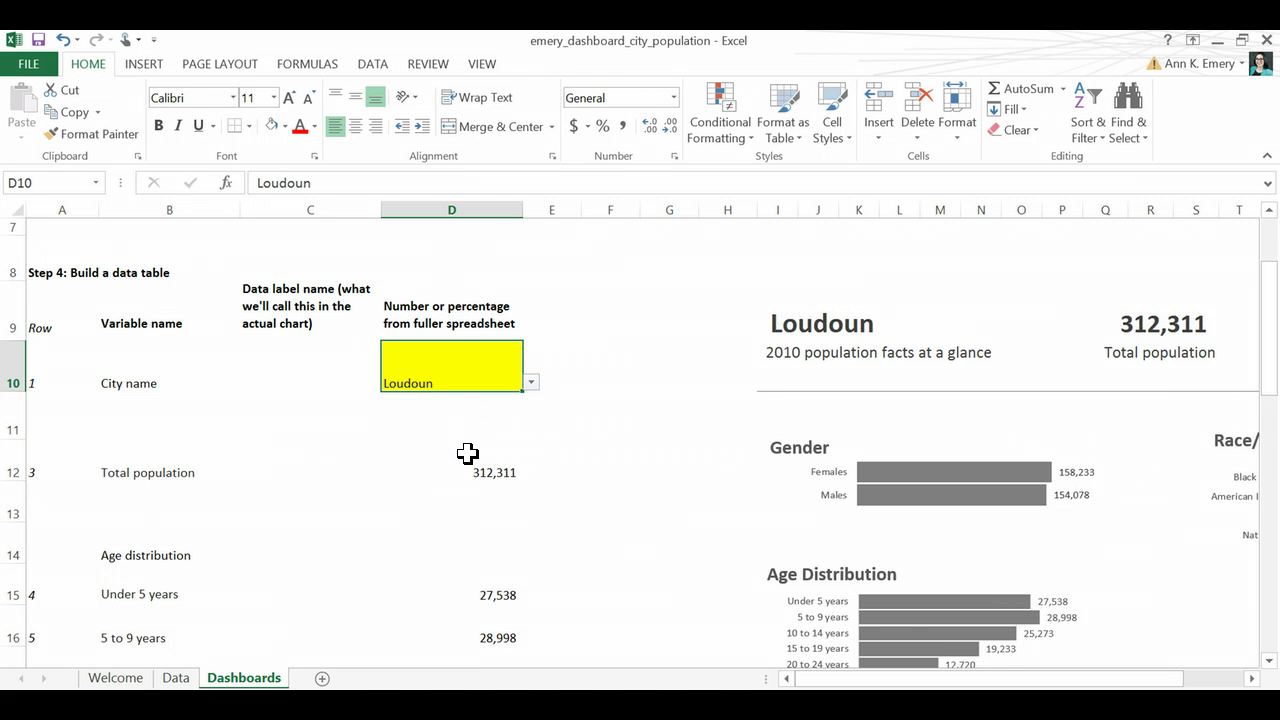
left_click(115, 678)
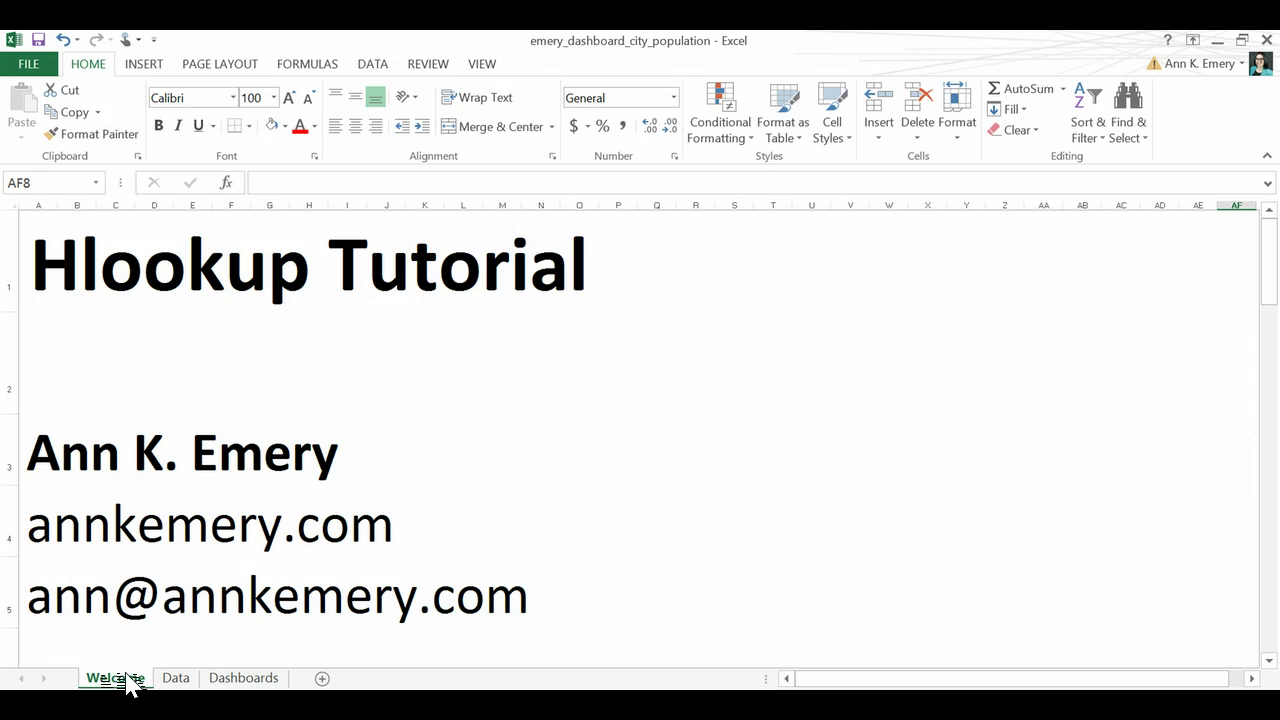